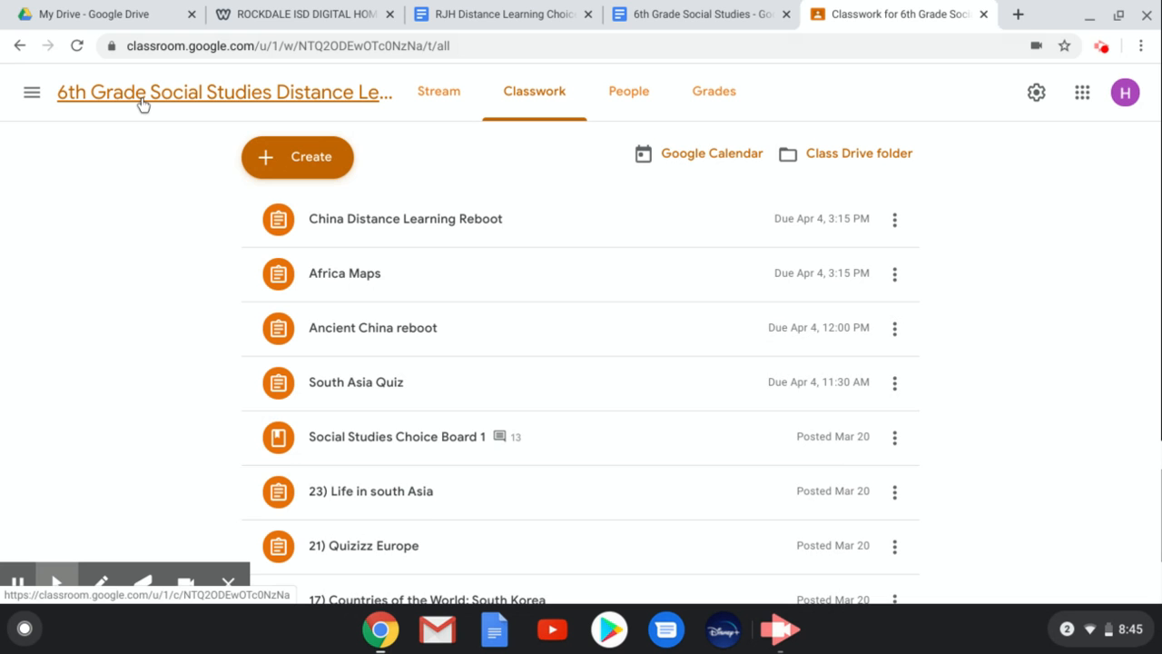
- Look over the class's Stream page and the People roster of teachers and students
scroll(591, 521, down, 8)
scroll(591, 521, up, 10)
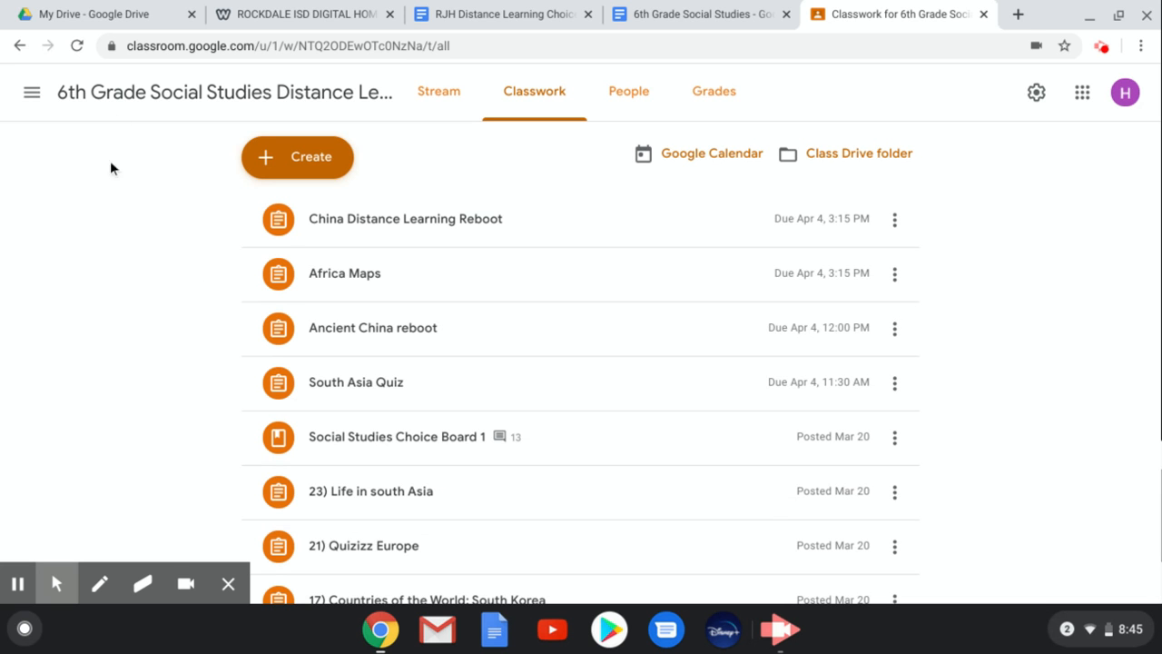
click(109, 104)
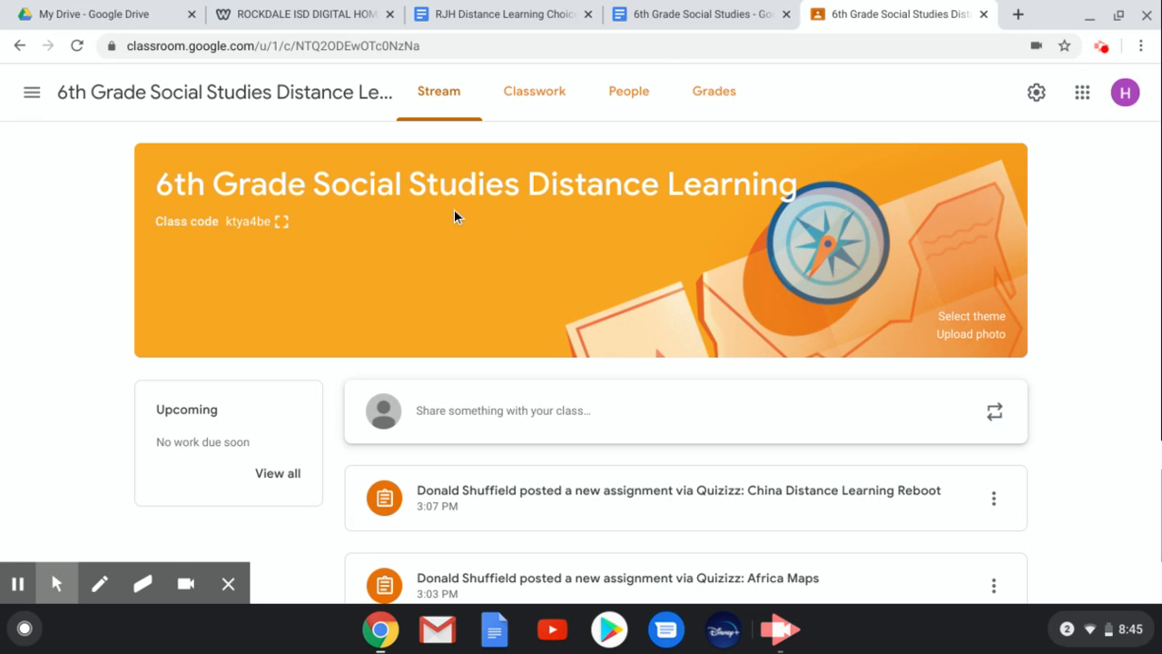
click(626, 98)
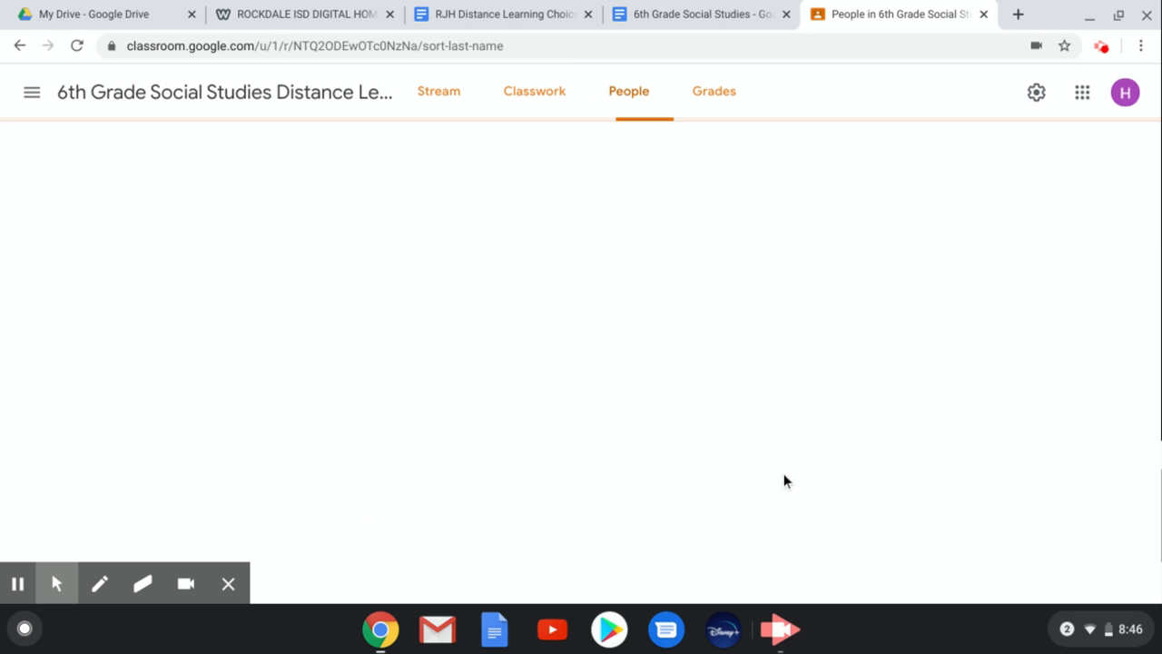
scroll(784, 479, down, 20)
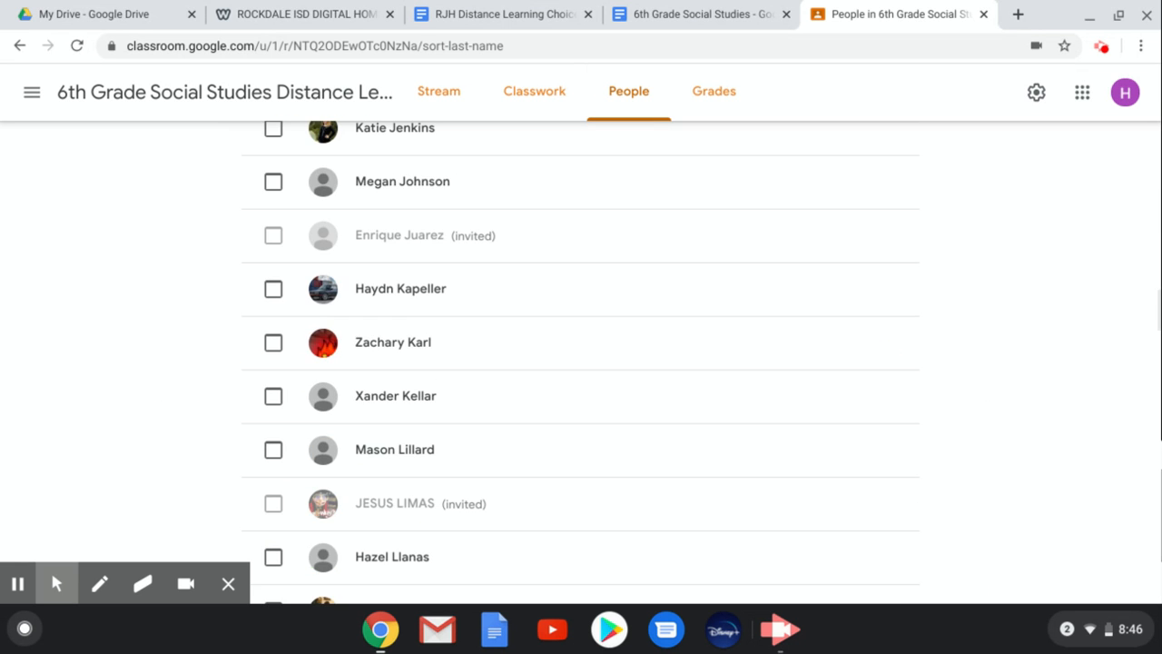
scroll(561, 133, up, 20)
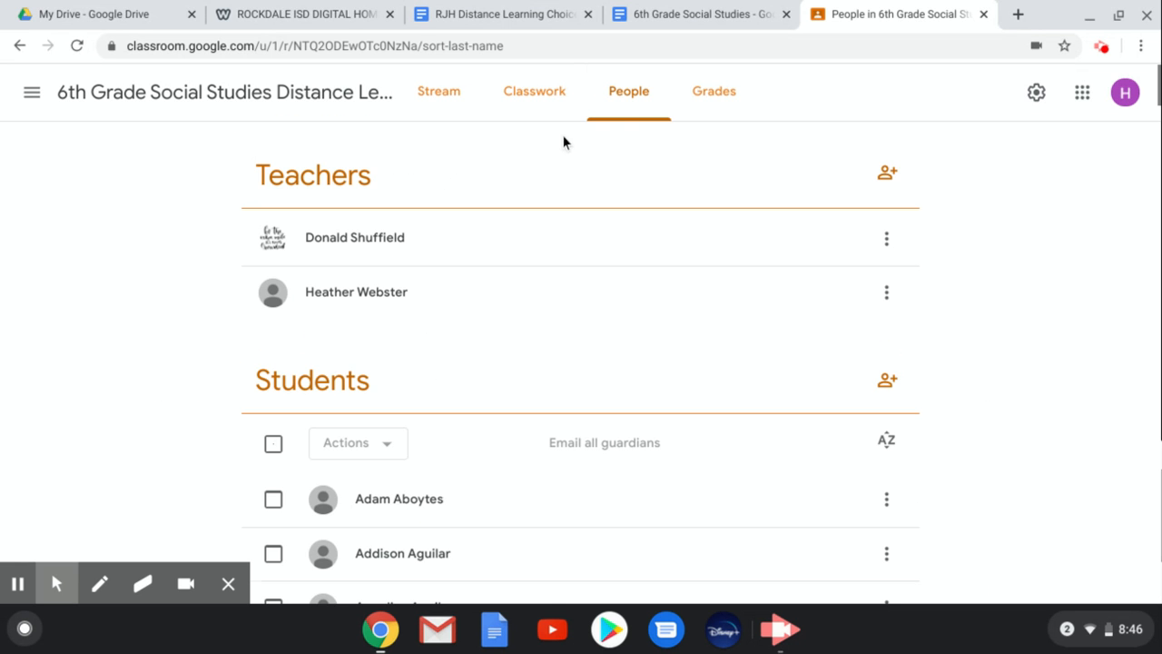
click(440, 98)
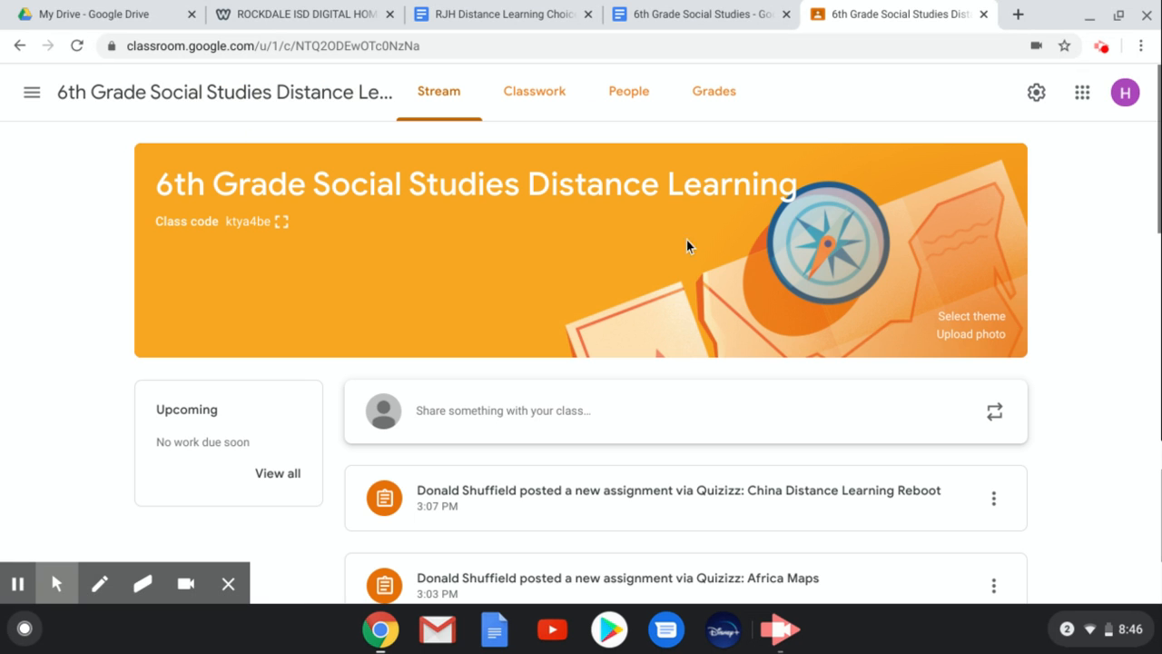
- Review the numbered assignments in the class's Classwork list through its end and request more entries
click(526, 102)
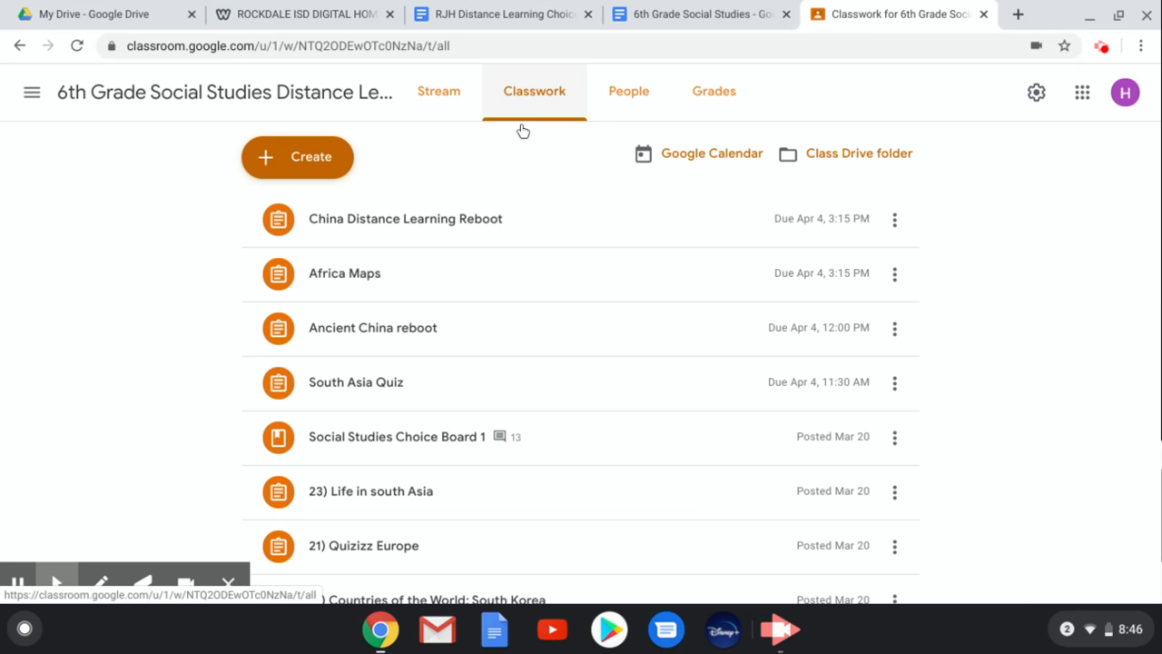
scroll(550, 446, down, 4)
scroll(550, 446, down, 2)
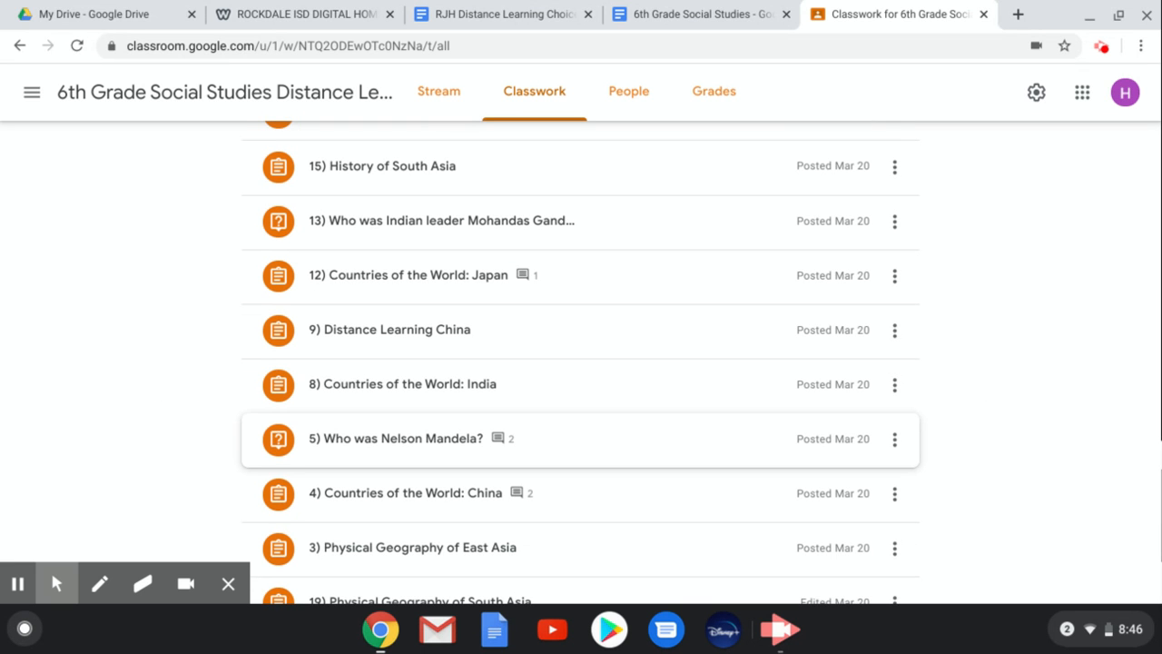
scroll(580, 363, down, 1)
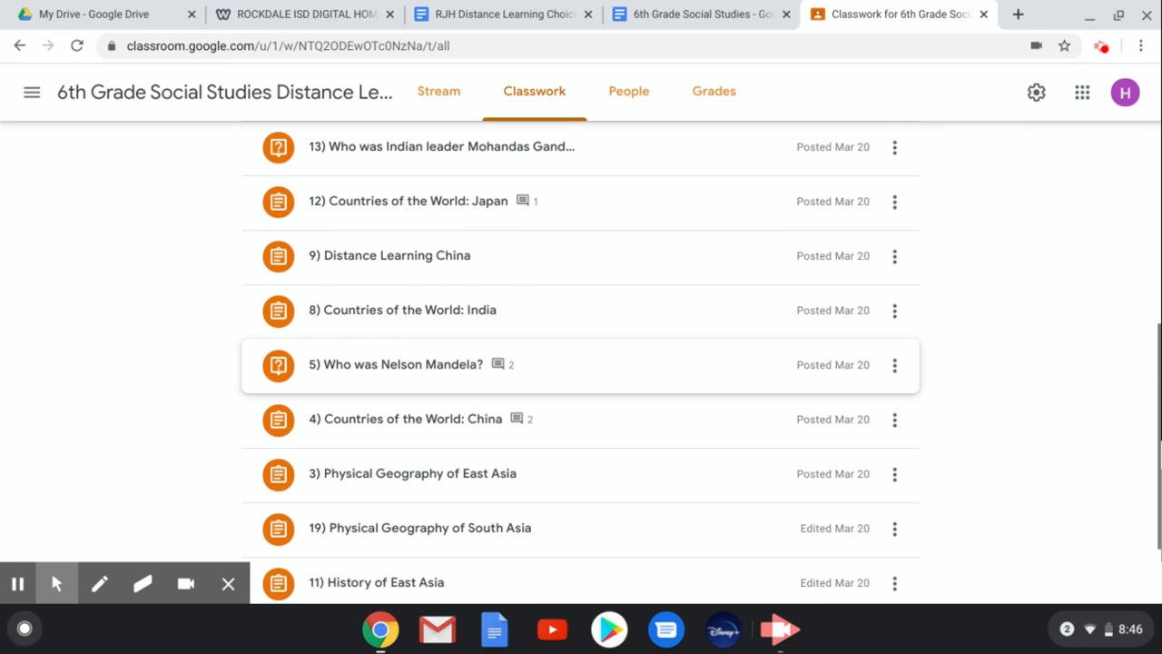
scroll(580, 363, up, 3)
scroll(580, 454, down, 5)
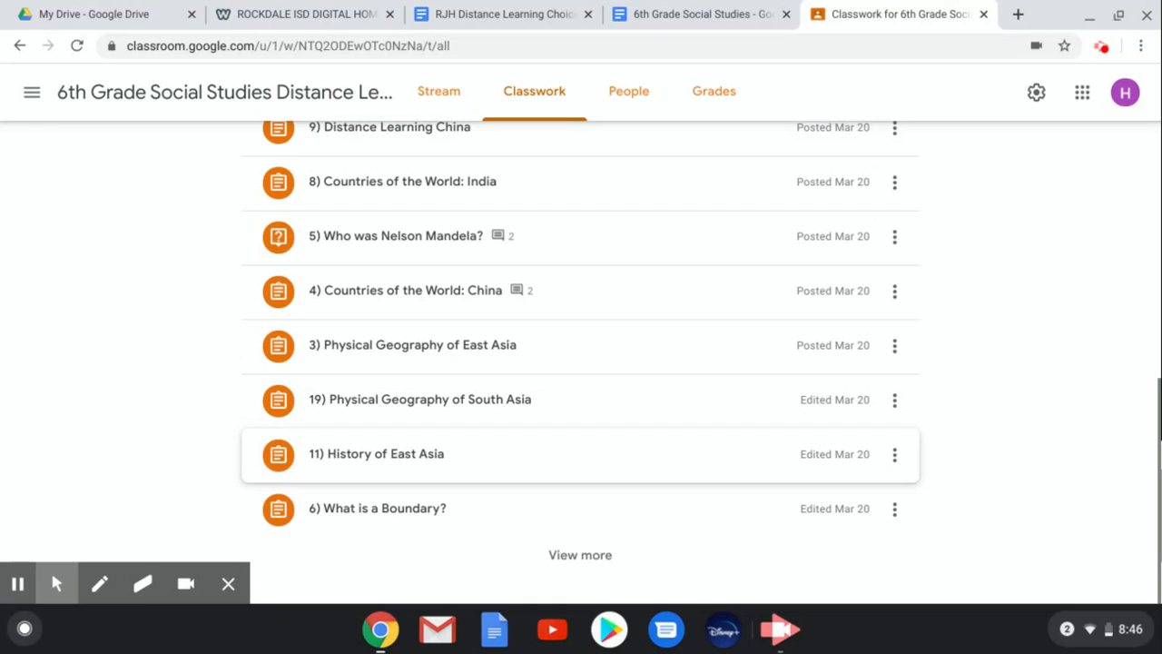
click(580, 560)
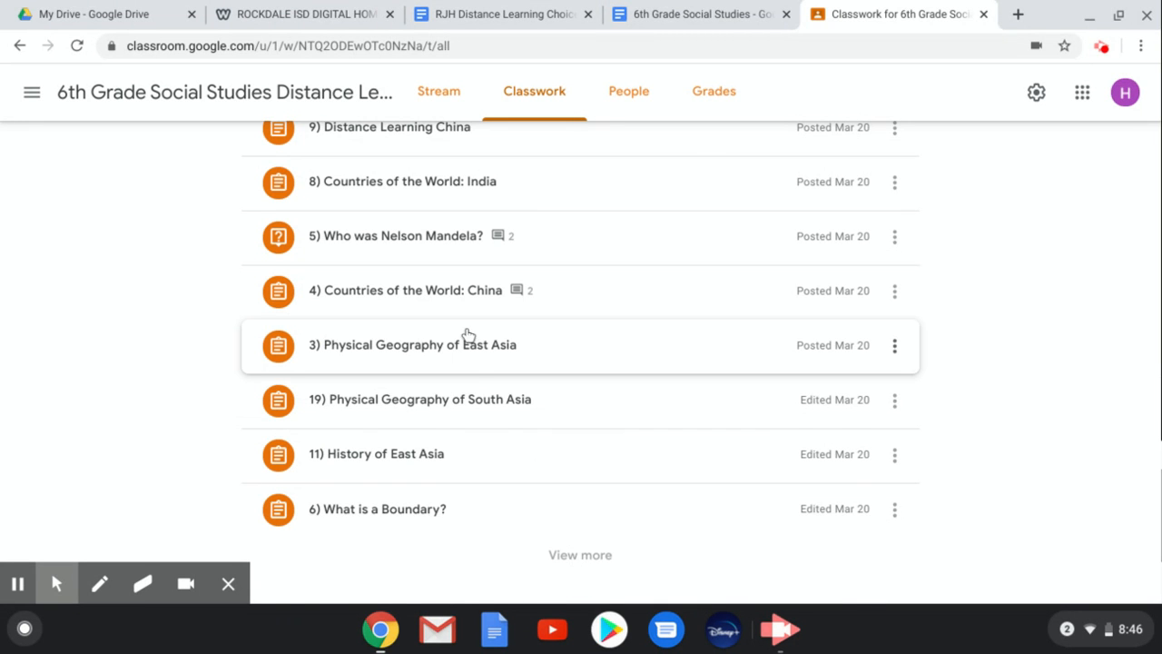
scroll(470, 340, up, 10)
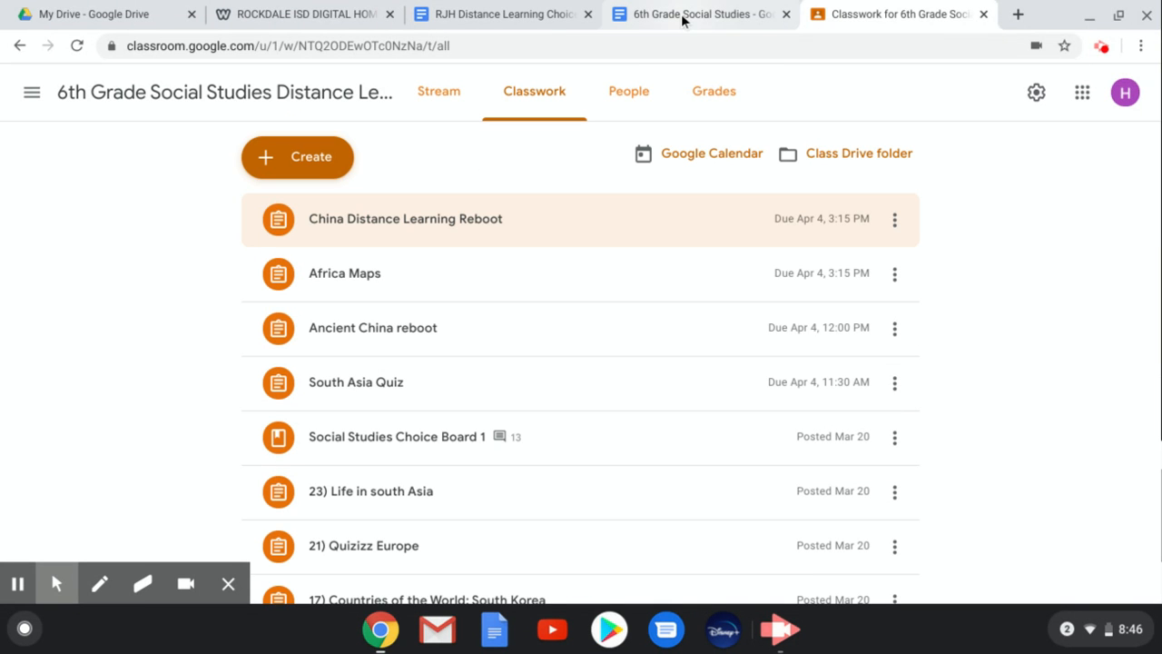
- Compare the numbered activities in the 6th Grade Social Studies choice board document with the assignments in the Classwork list
click(683, 15)
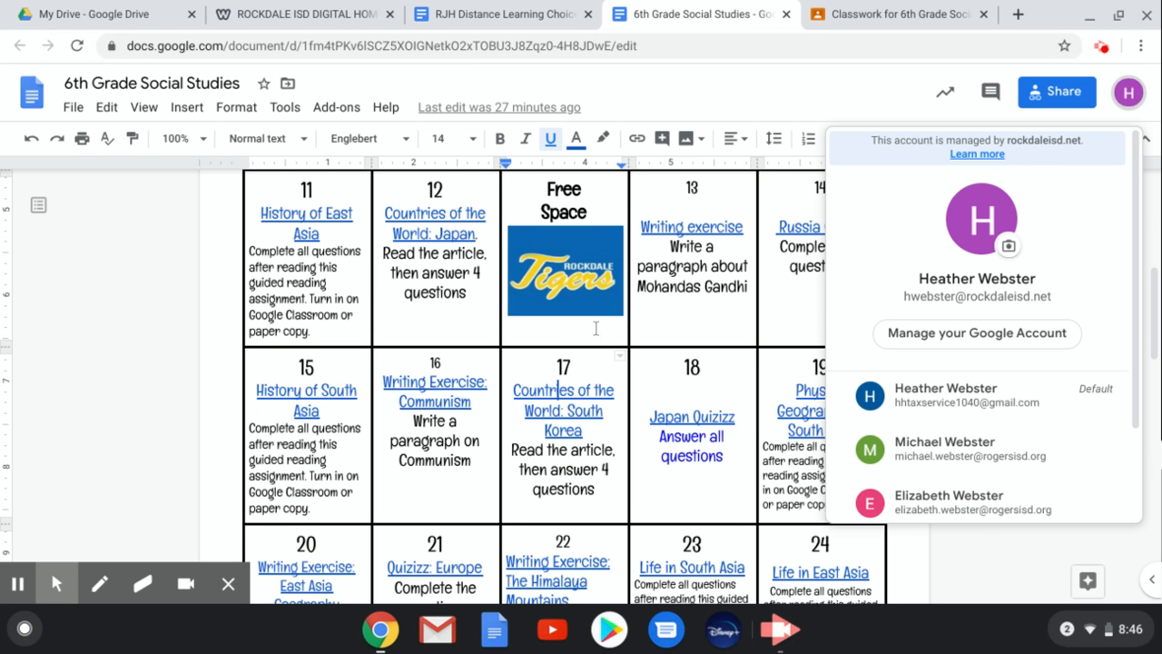
click(900, 94)
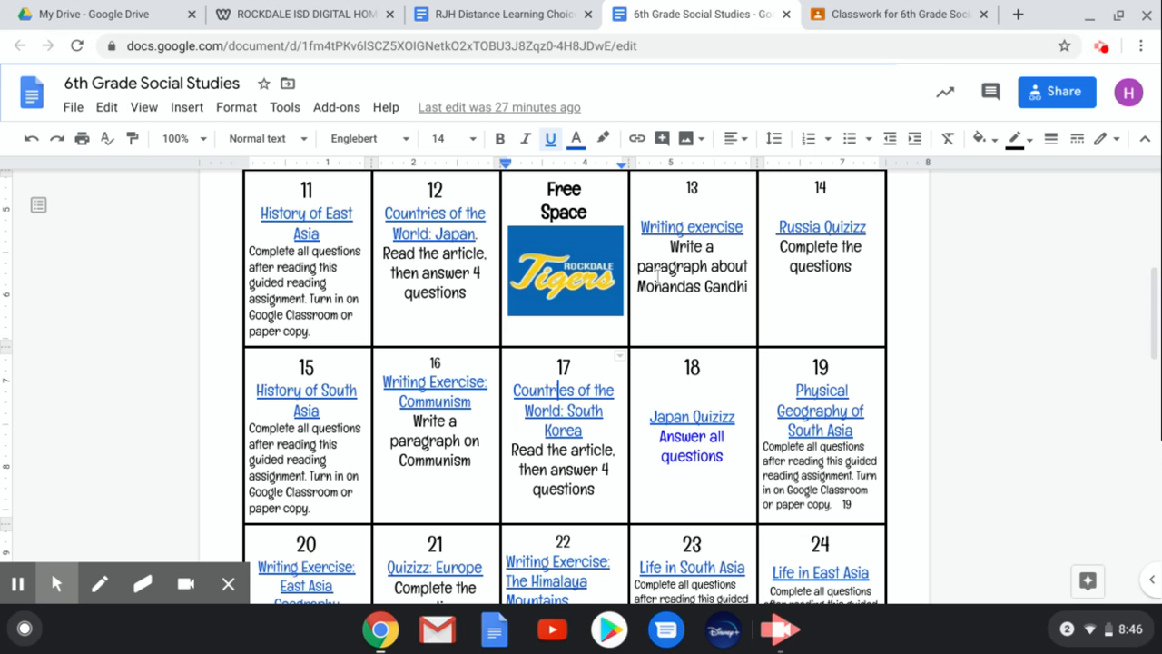
click(835, 13)
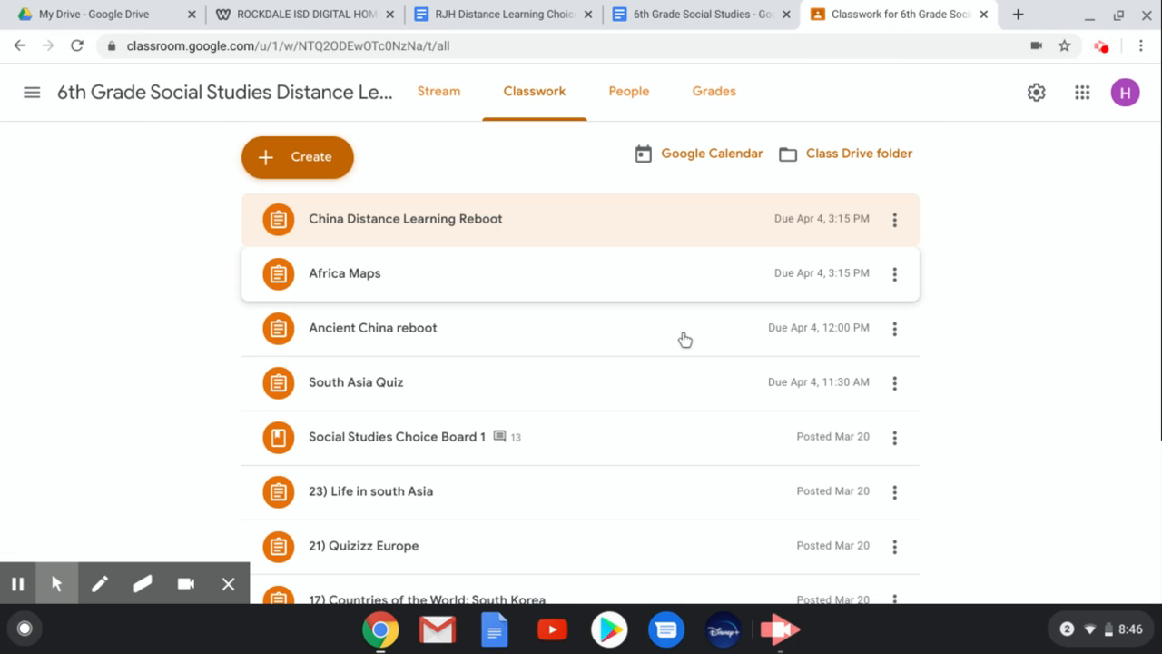
scroll(463, 501, down, 4)
scroll(463, 502, down, 2)
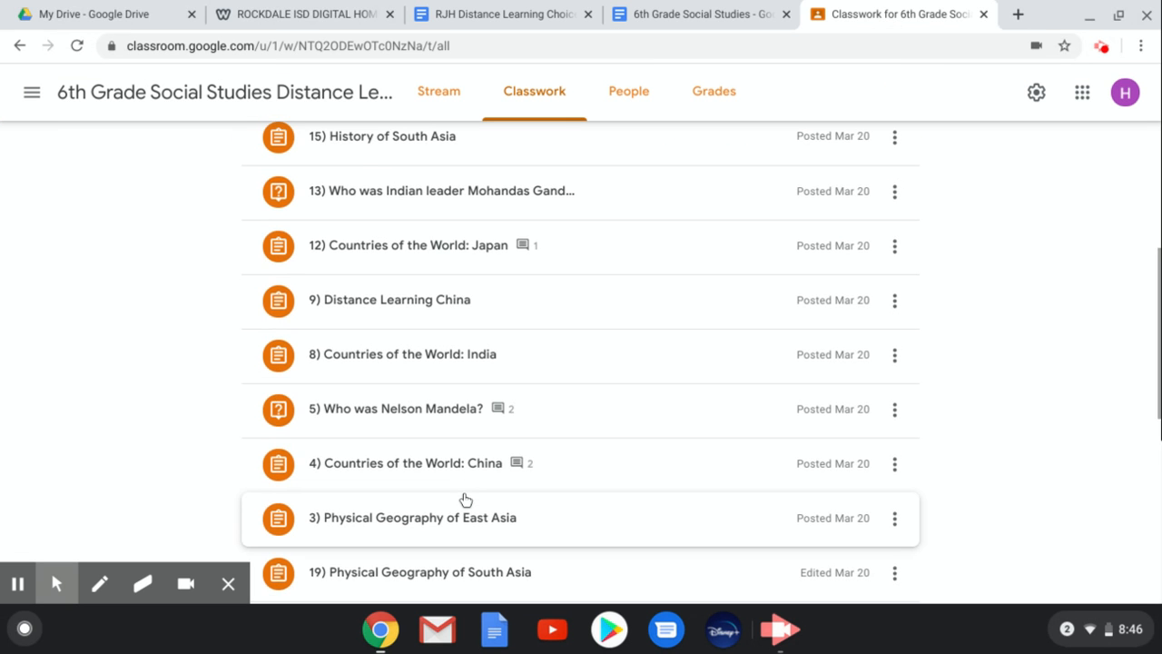
click(672, 18)
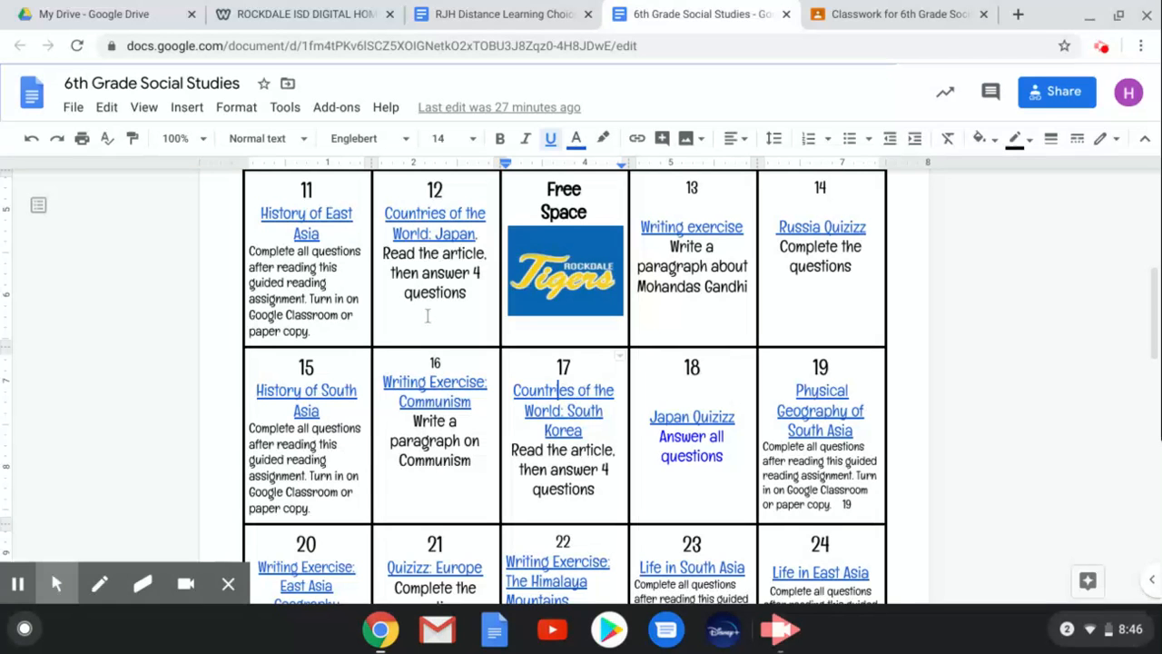
click(861, 18)
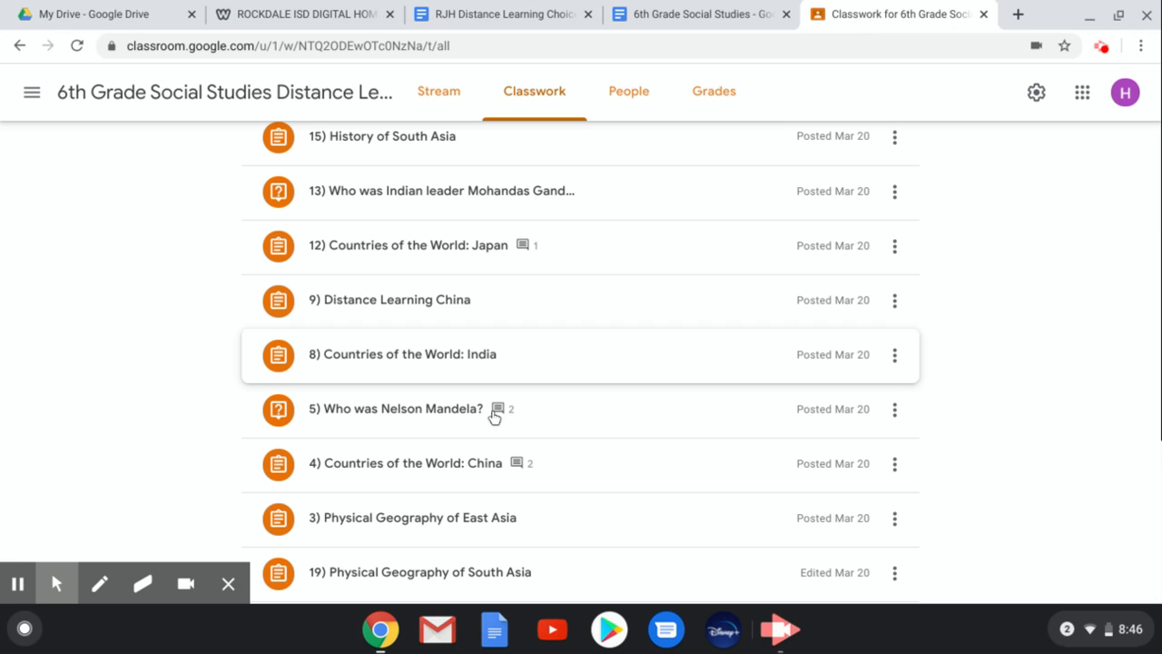
scroll(477, 440, up, 15)
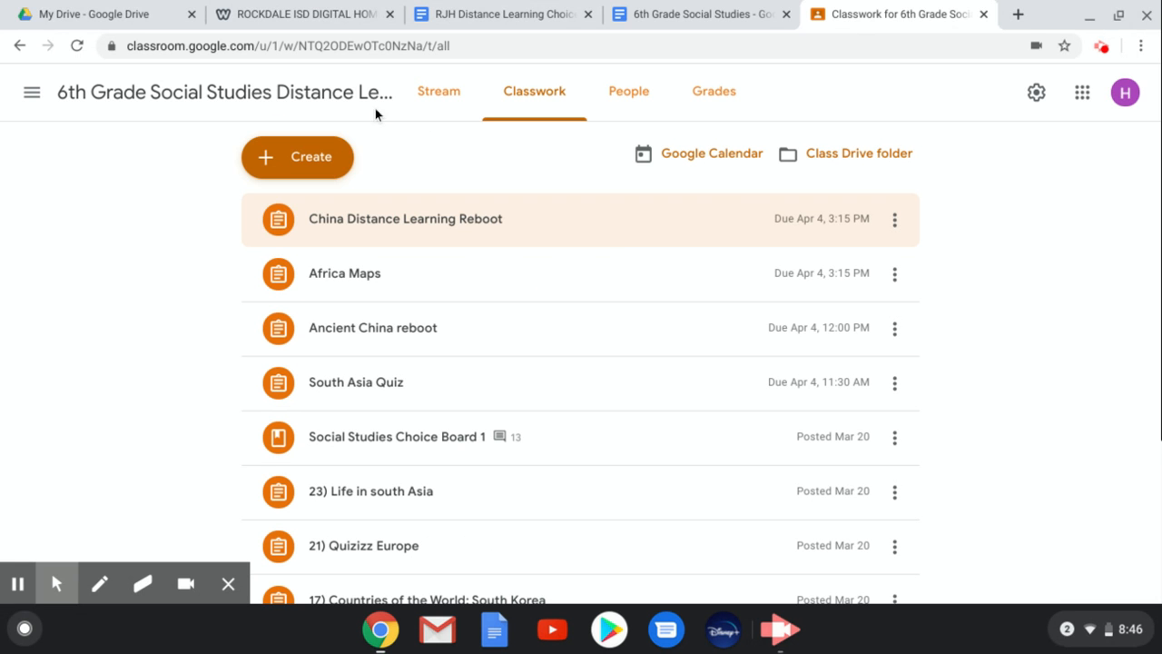
- Start a new regular assignment in the class and title it "28) Teacher Heros"
click(303, 169)
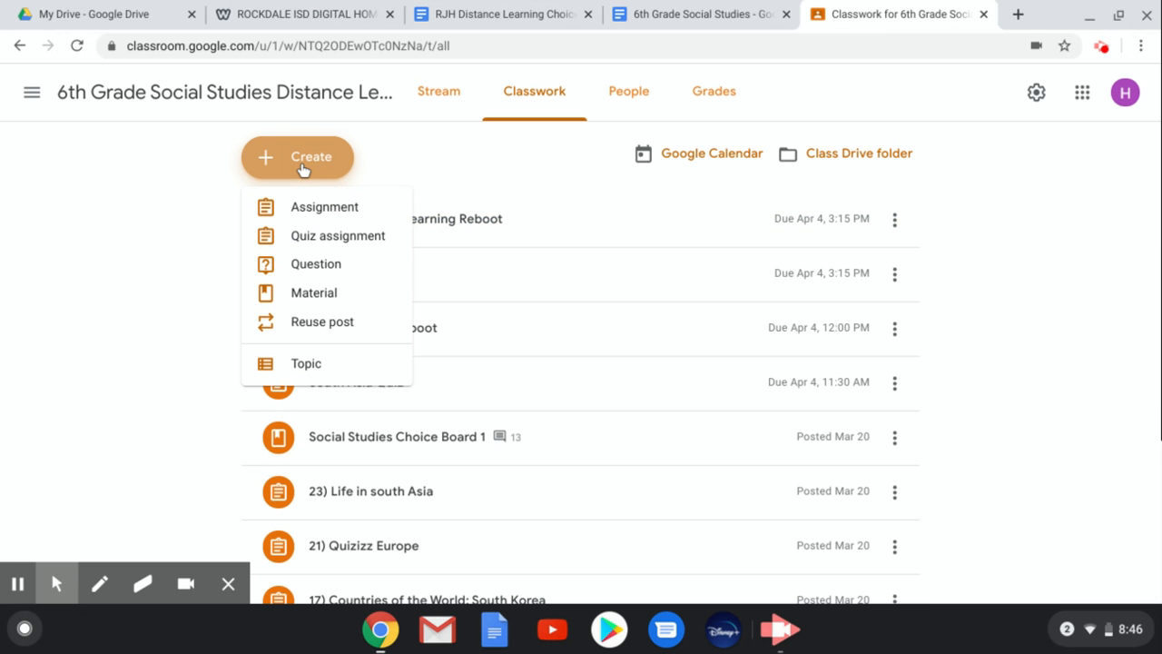
click(327, 210)
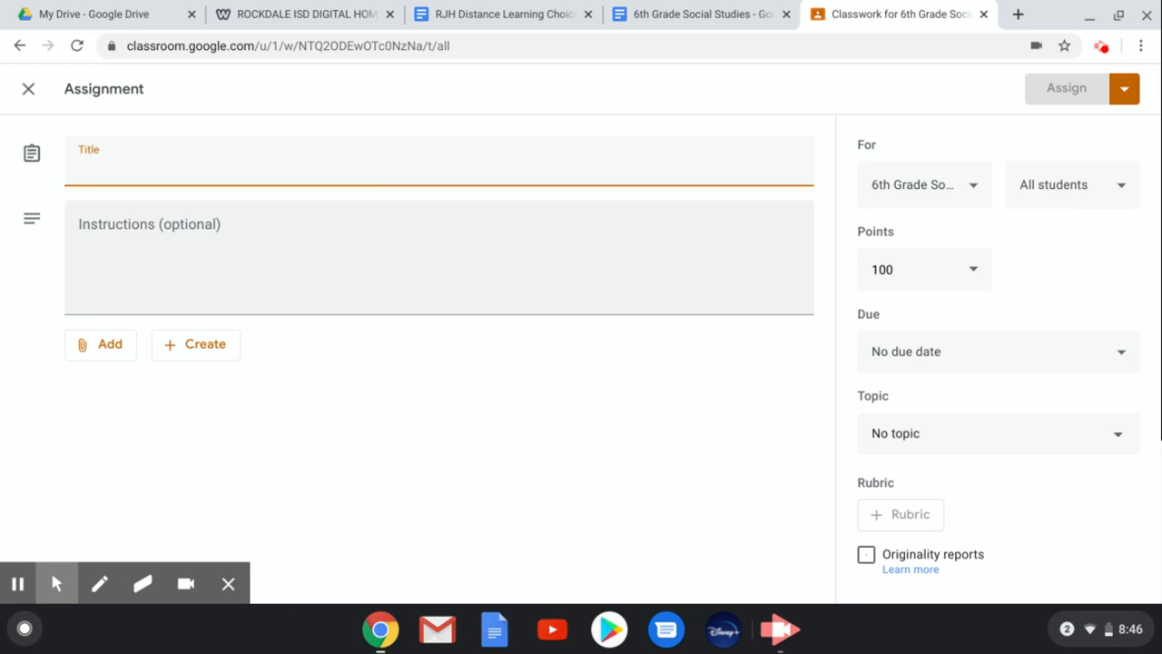
text(28))
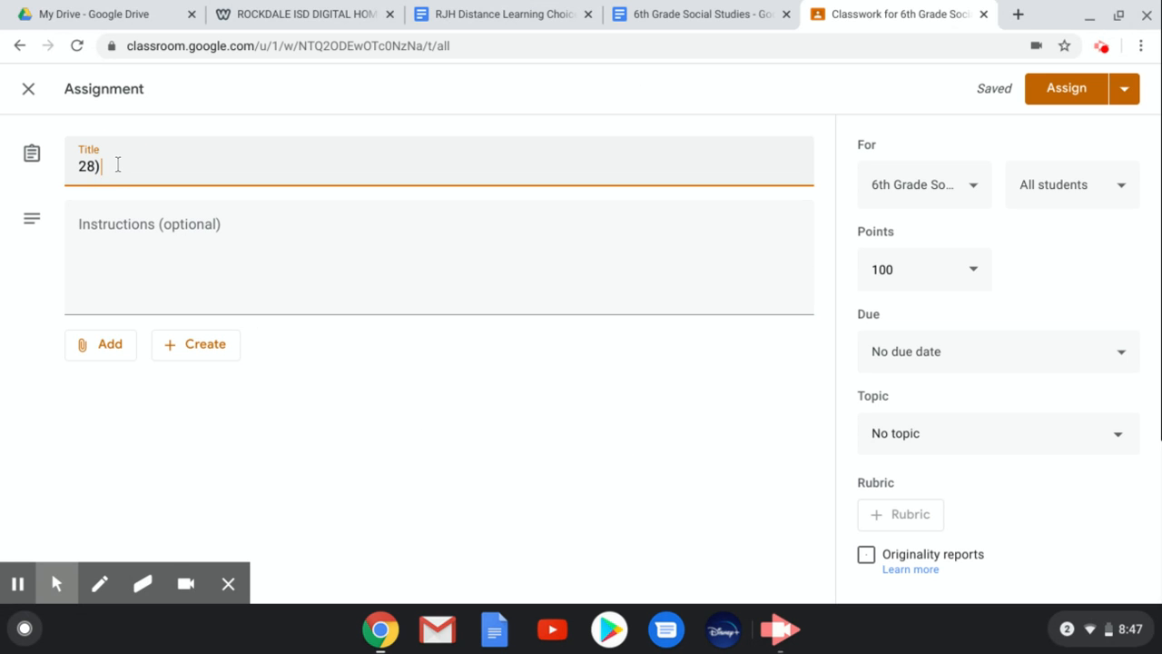
text(Teacher Heros)
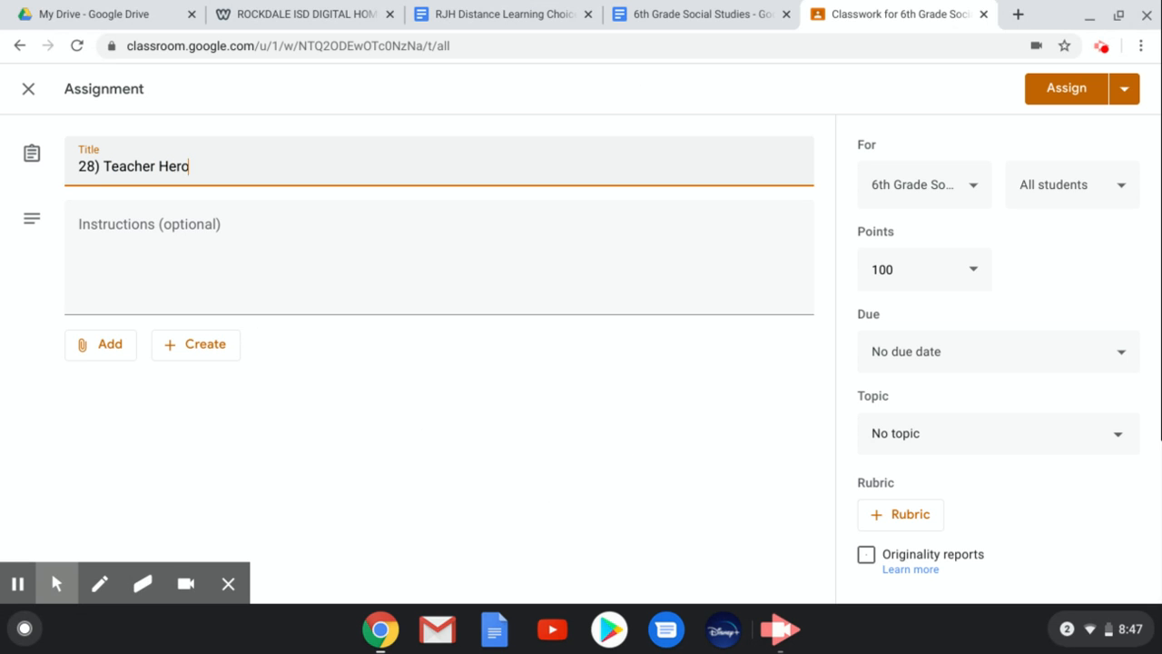
- Enter the assignment instructions "Please upload your assignments to google classroom"
click(112, 260)
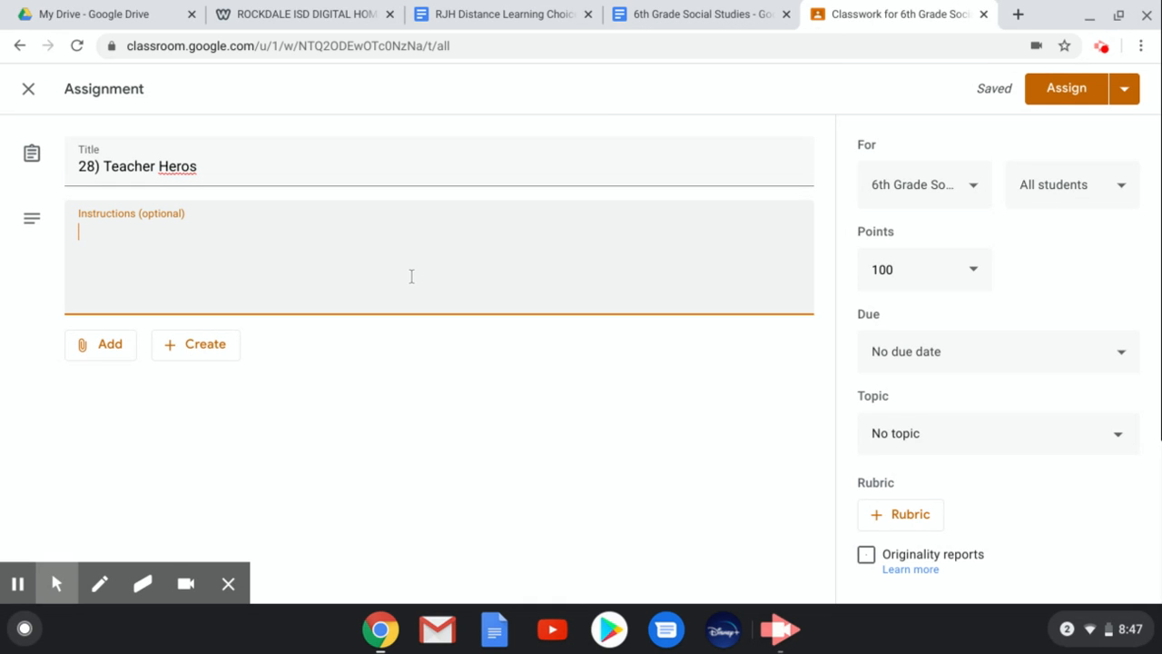
text(P)
key(BackSpace)
text(Please upload your)
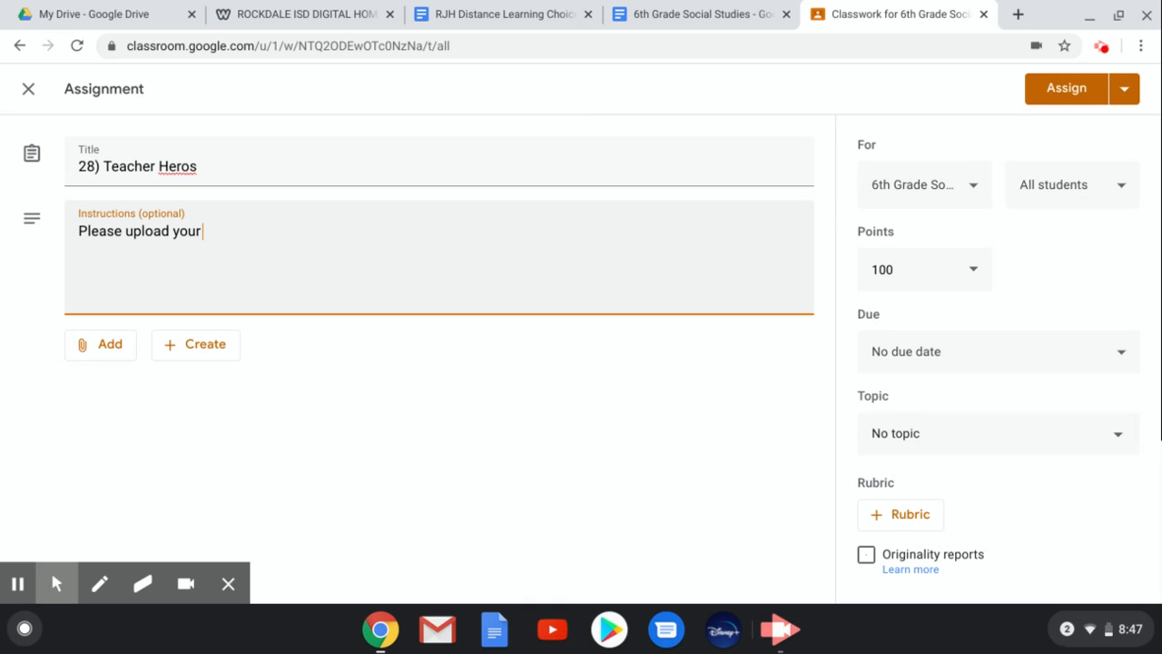
text( assignments to)
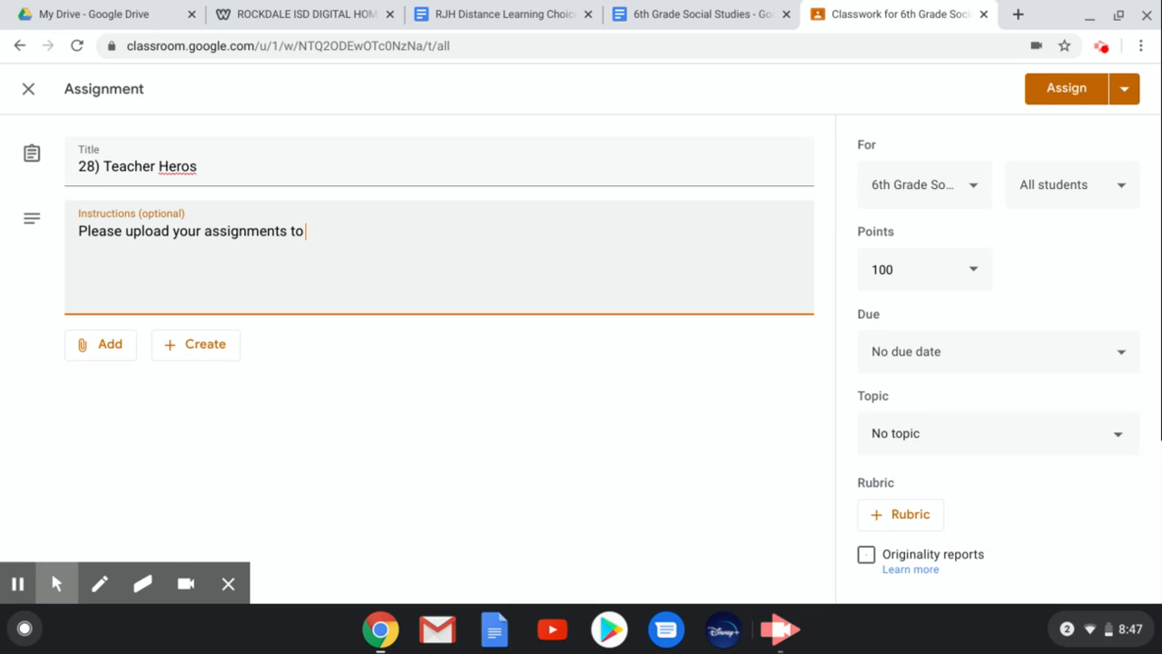
text( google classroom)
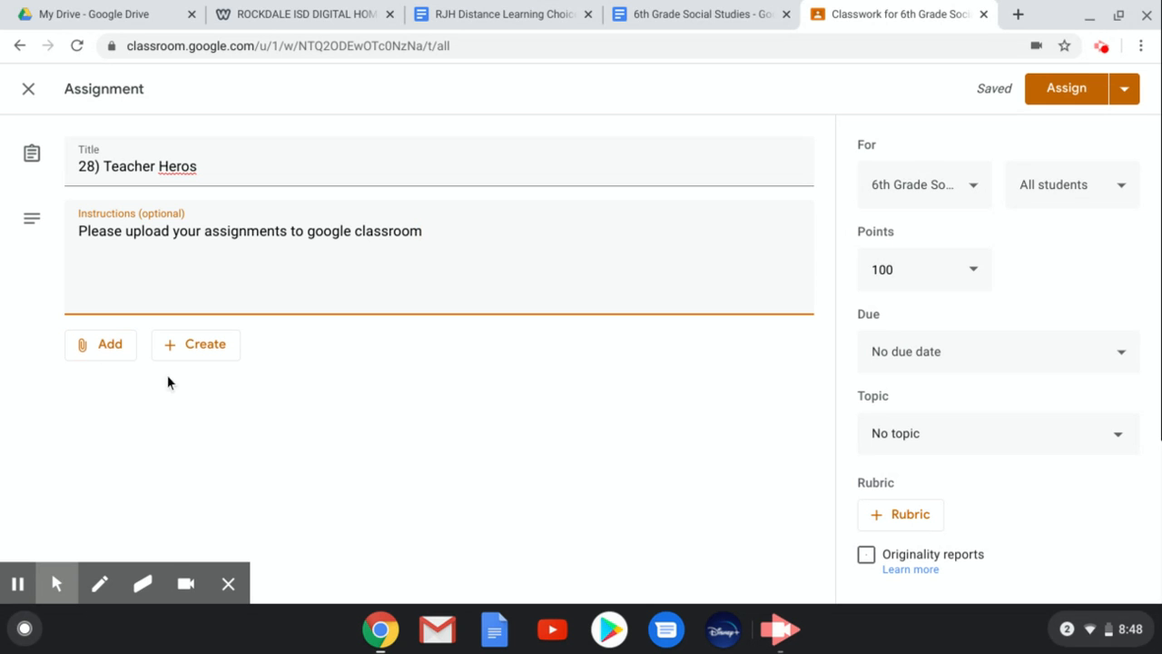
- Create a new Docs attachment for the assignment and name the document "28 Teacher Heros"
click(207, 345)
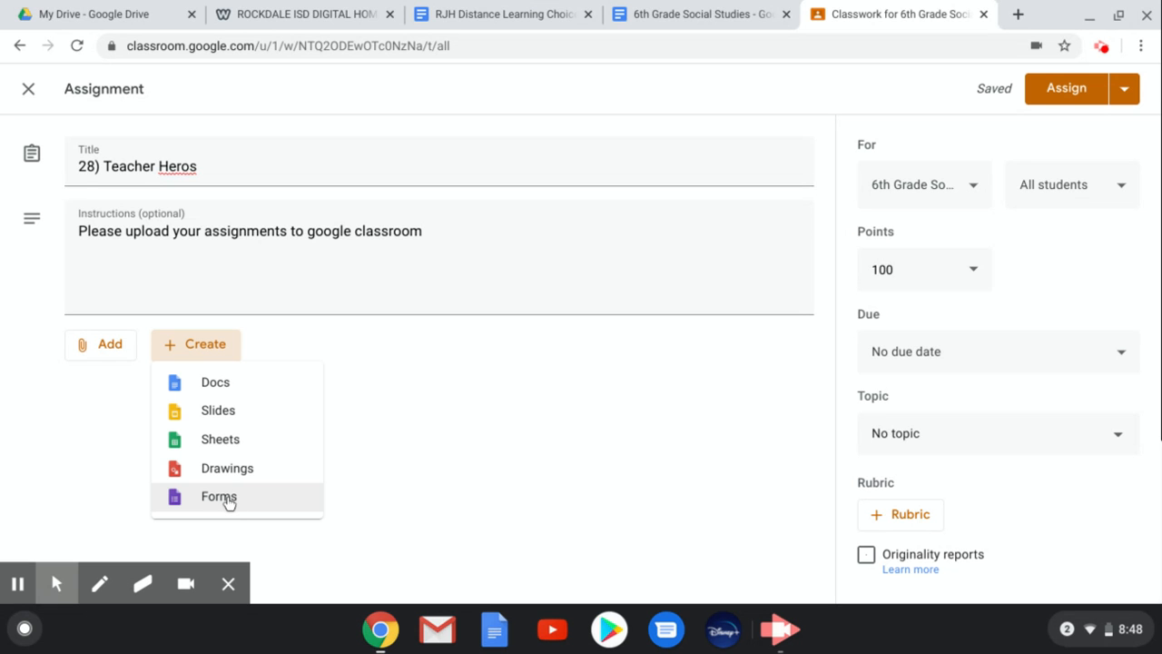
click(218, 387)
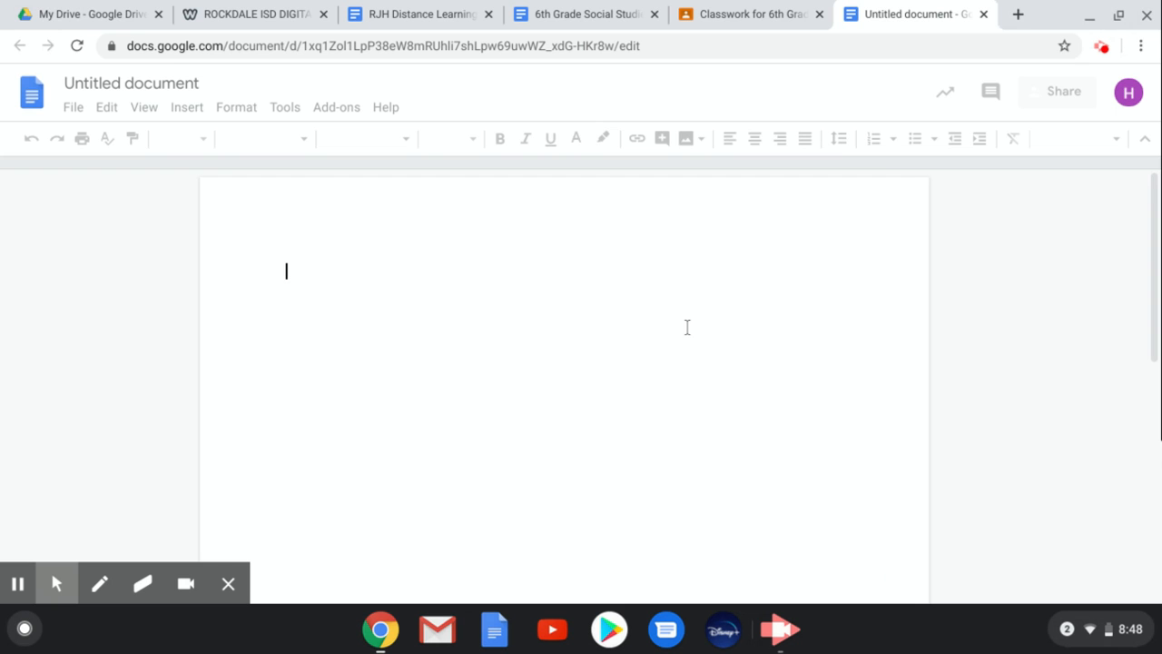
click(202, 82)
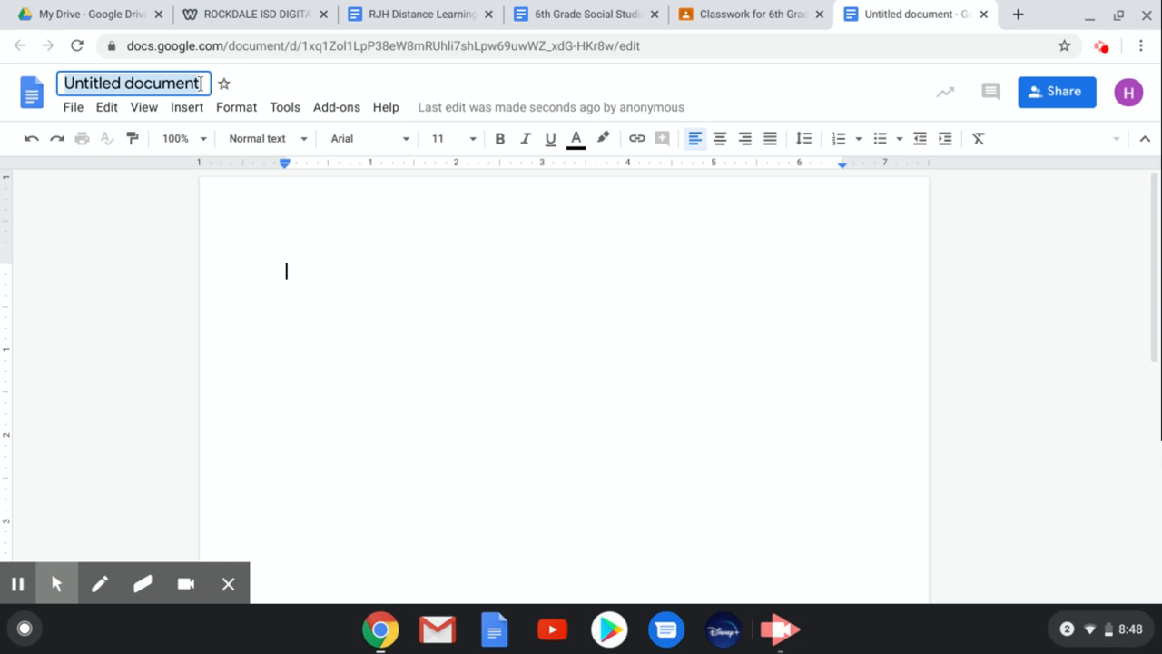
right_click(201, 84)
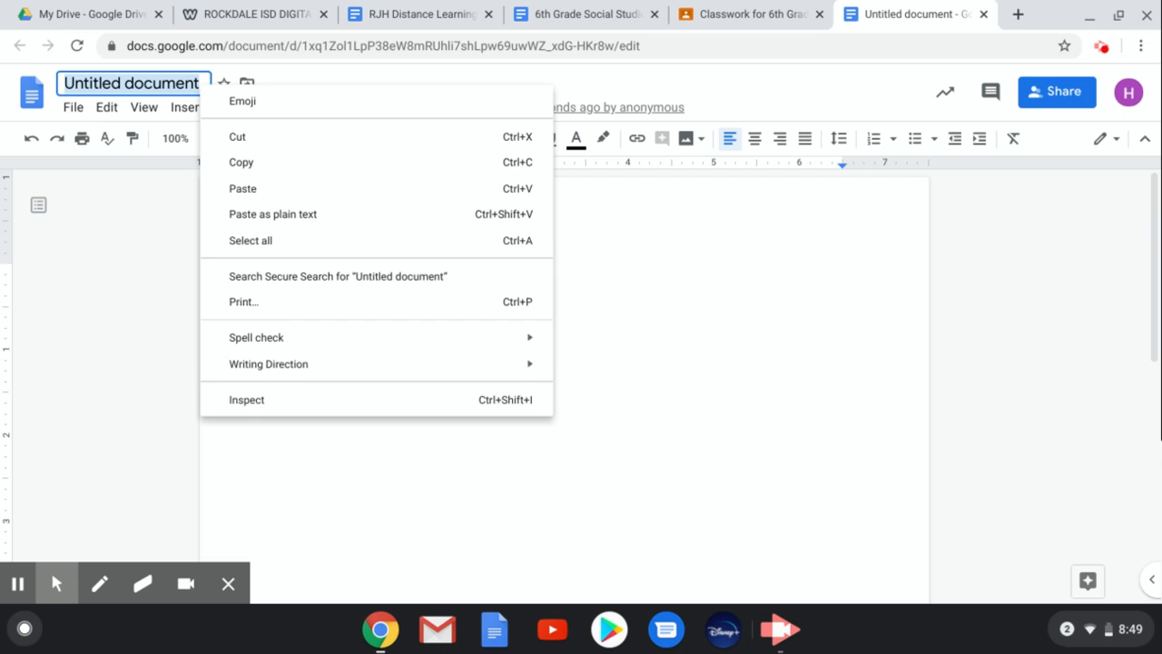
key(Escape)
text(ea)
key(BackSpace)
key(BackSpace)
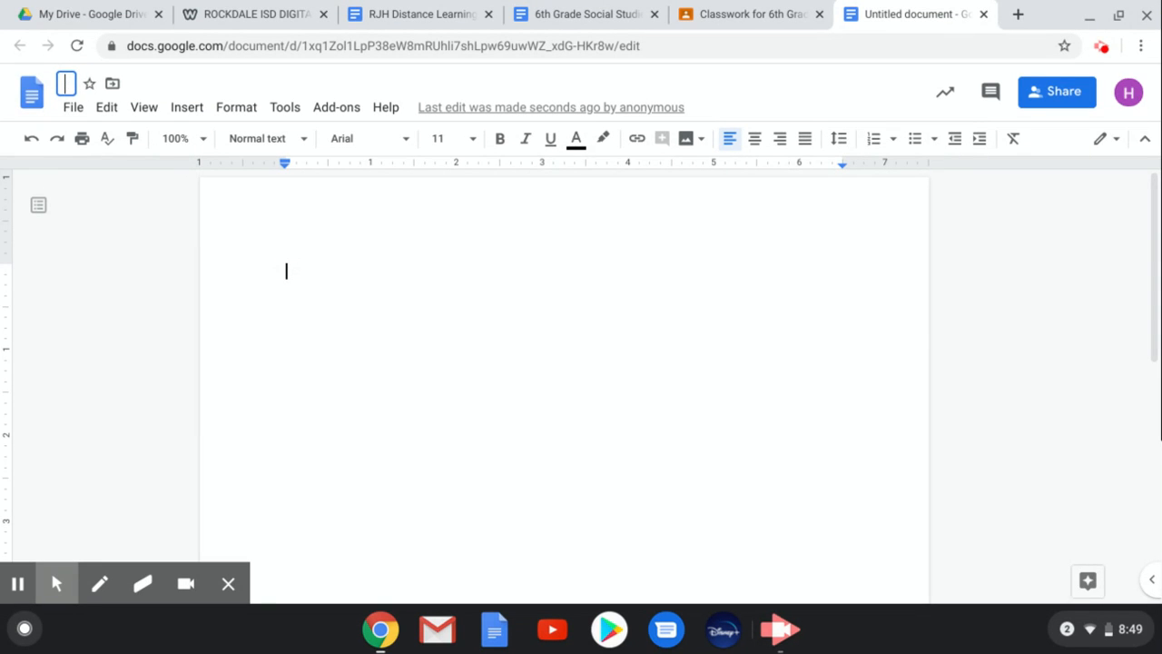
text(28 Teacher Heros)
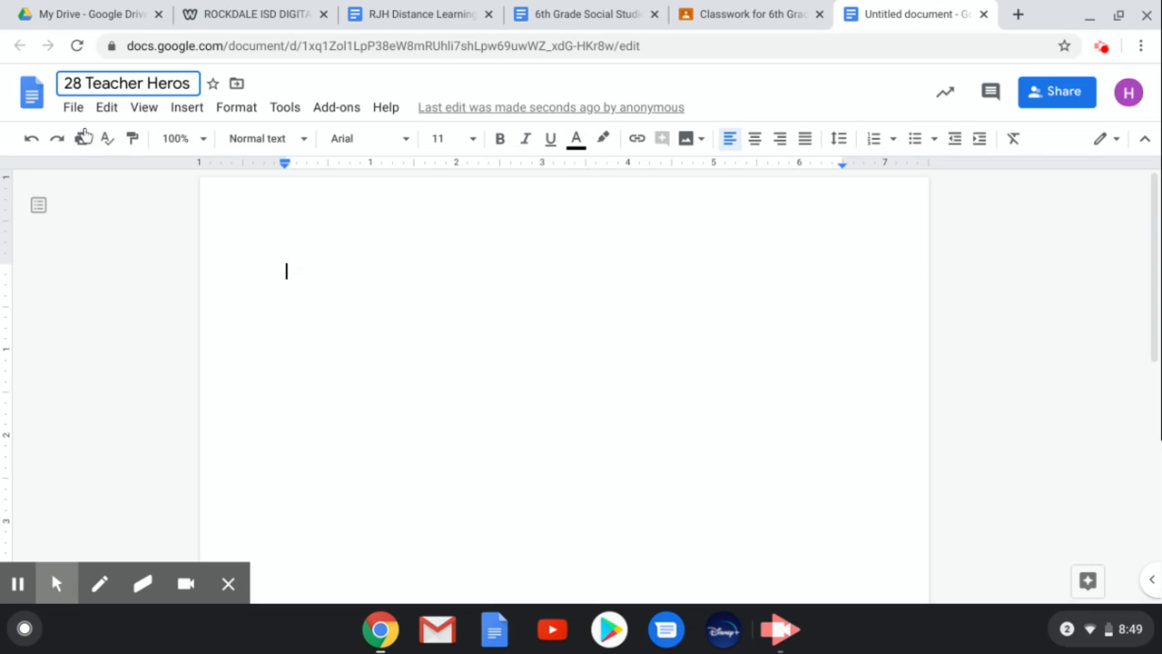
key(Return)
- Write "Please insert your photos Here" on the first line of the 28 Teacher Heros document
text(P)
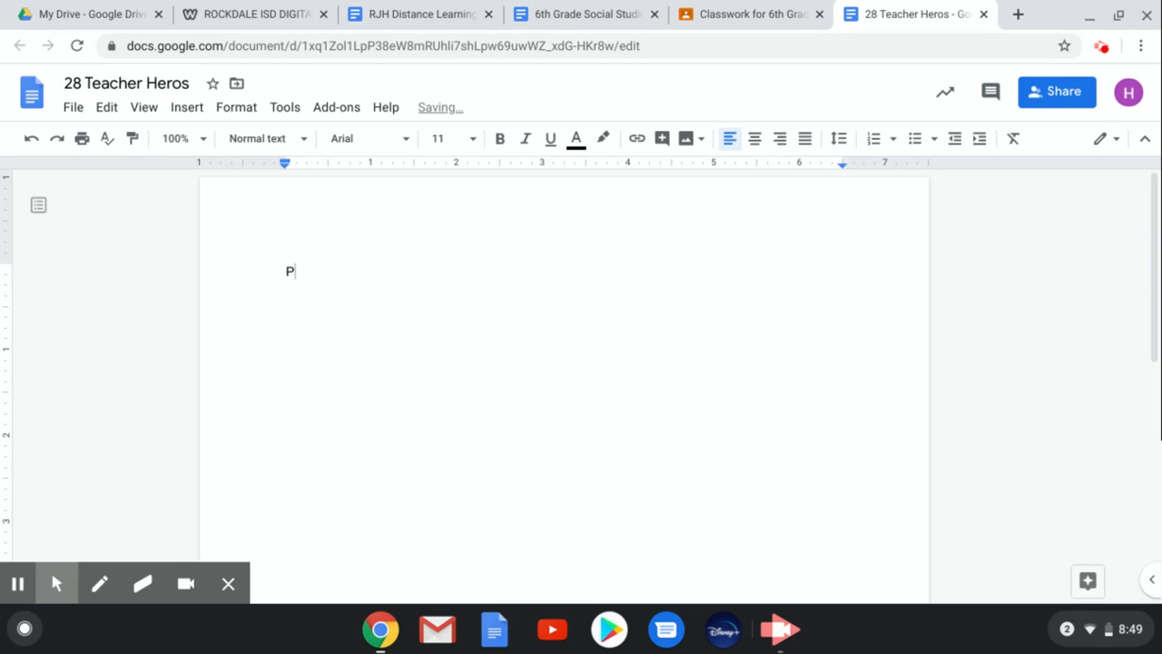
text(lease insert your photos Here)
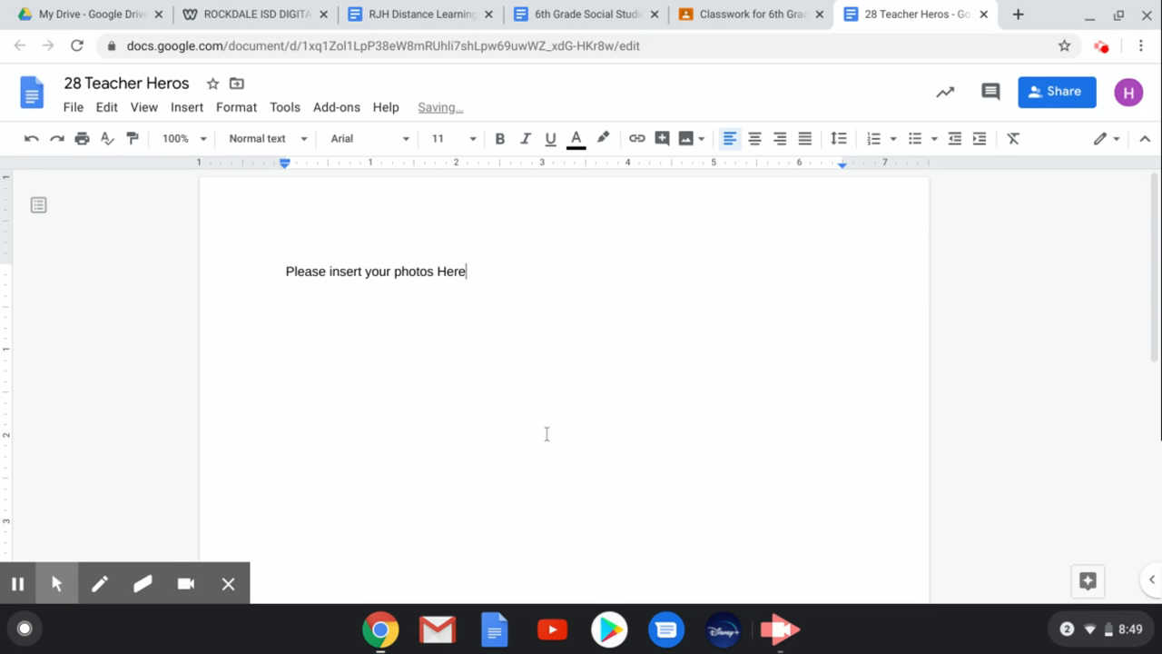
- Turn on link sharing for the 28 Teacher Heros document and set it so anyone with the link can view
key(Return)
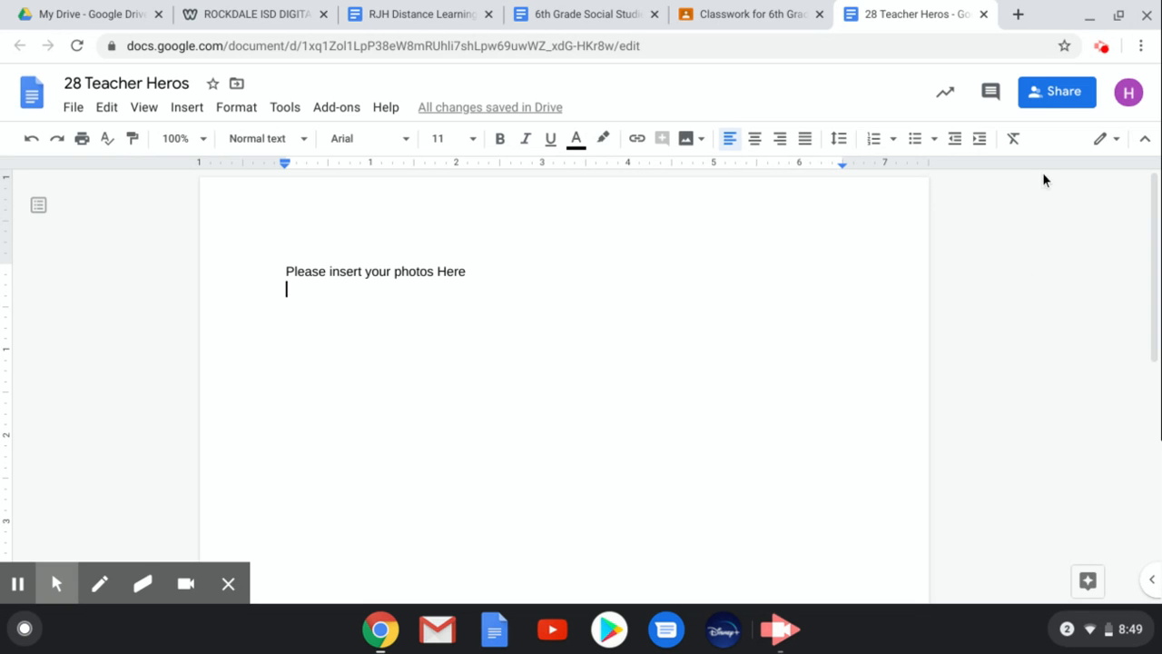
click(1039, 95)
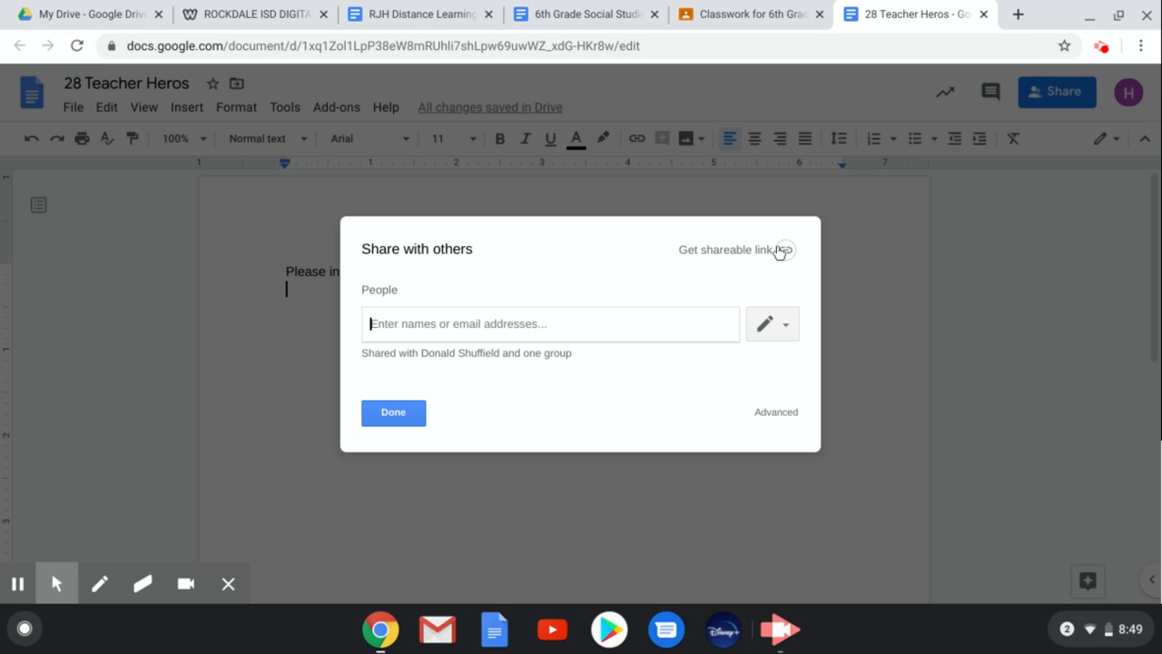
click(728, 256)
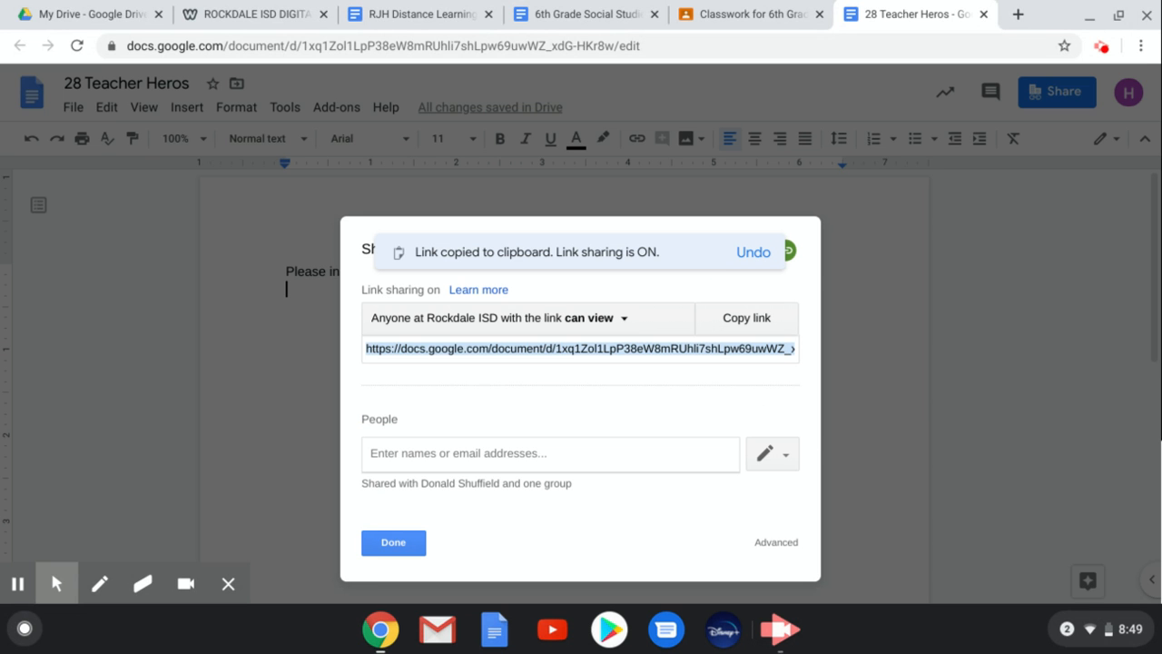
click(615, 320)
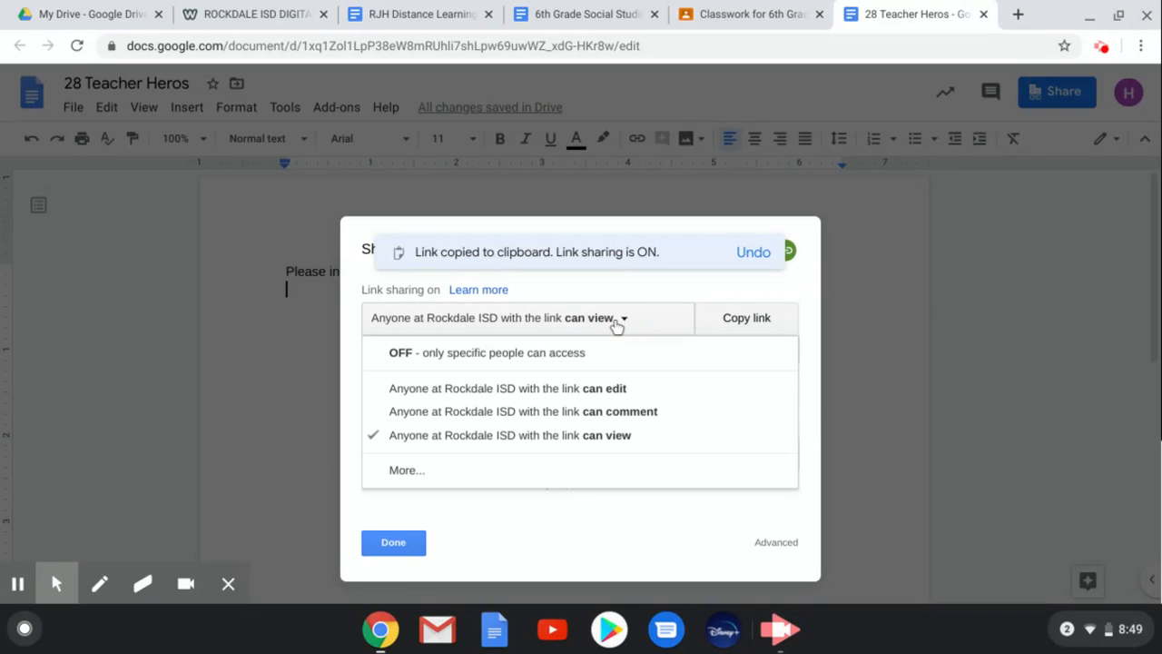
click(402, 471)
click(479, 247)
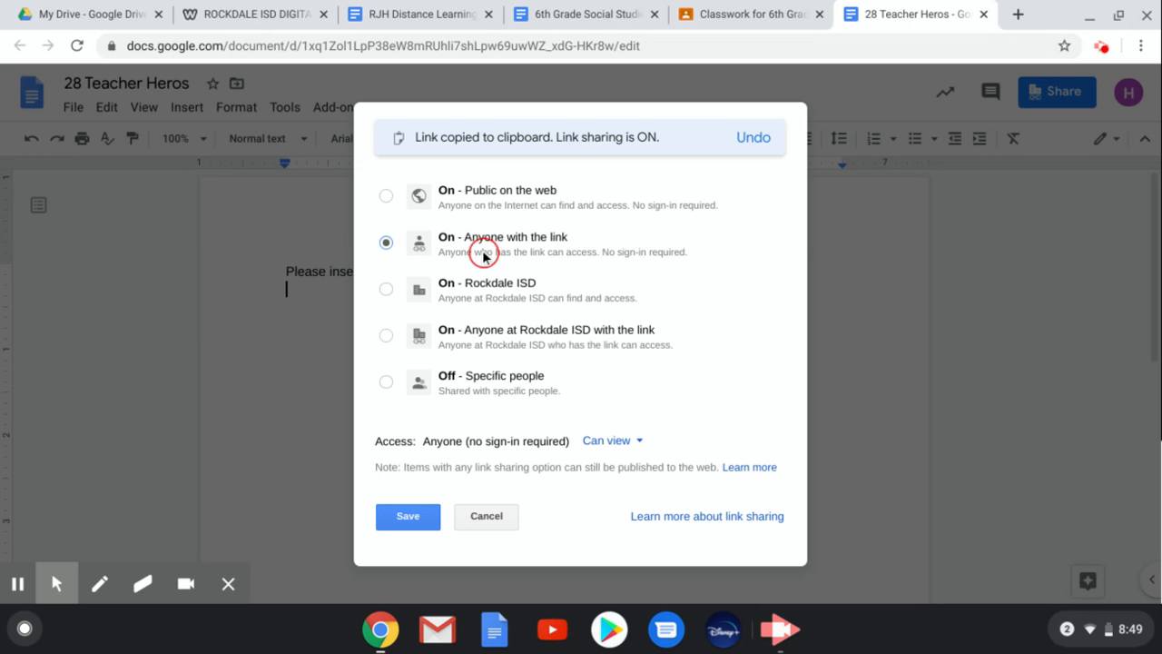
click(400, 517)
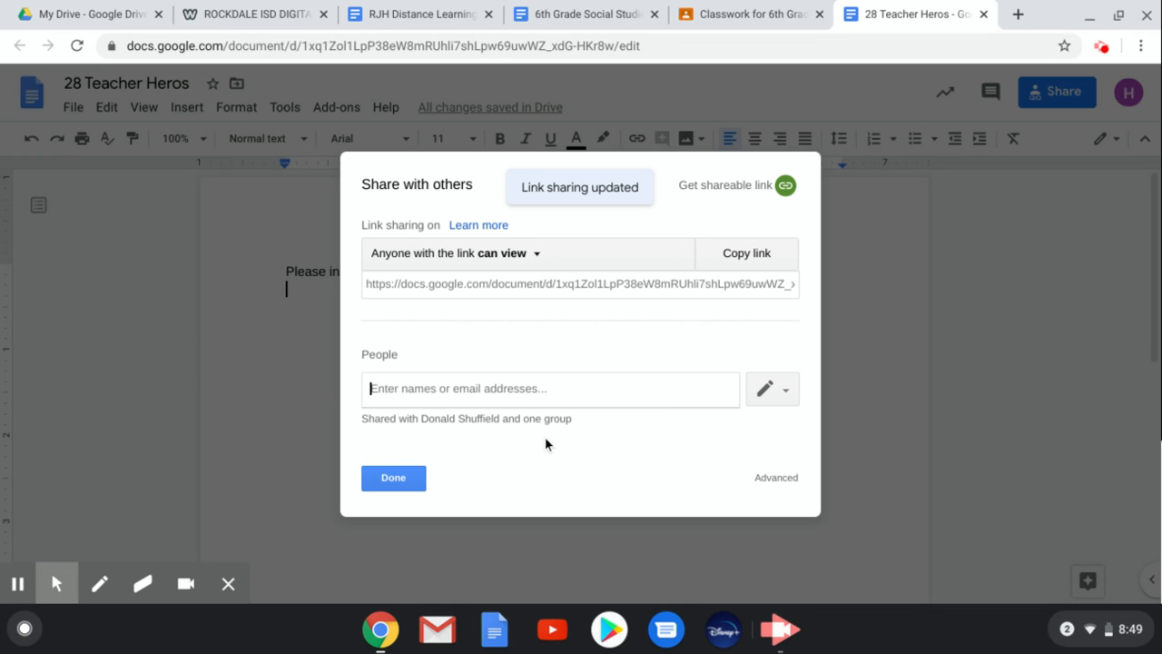
- Copy the document's shareable link and close the document to return to the Classroom assignment
click(740, 260)
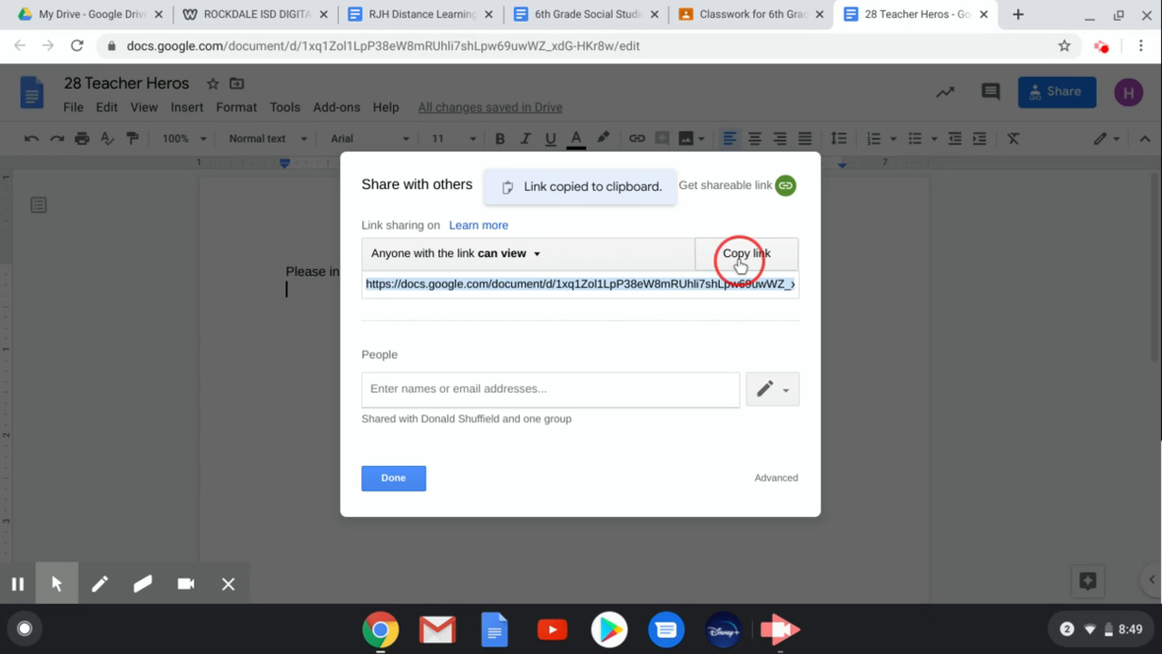
click(393, 479)
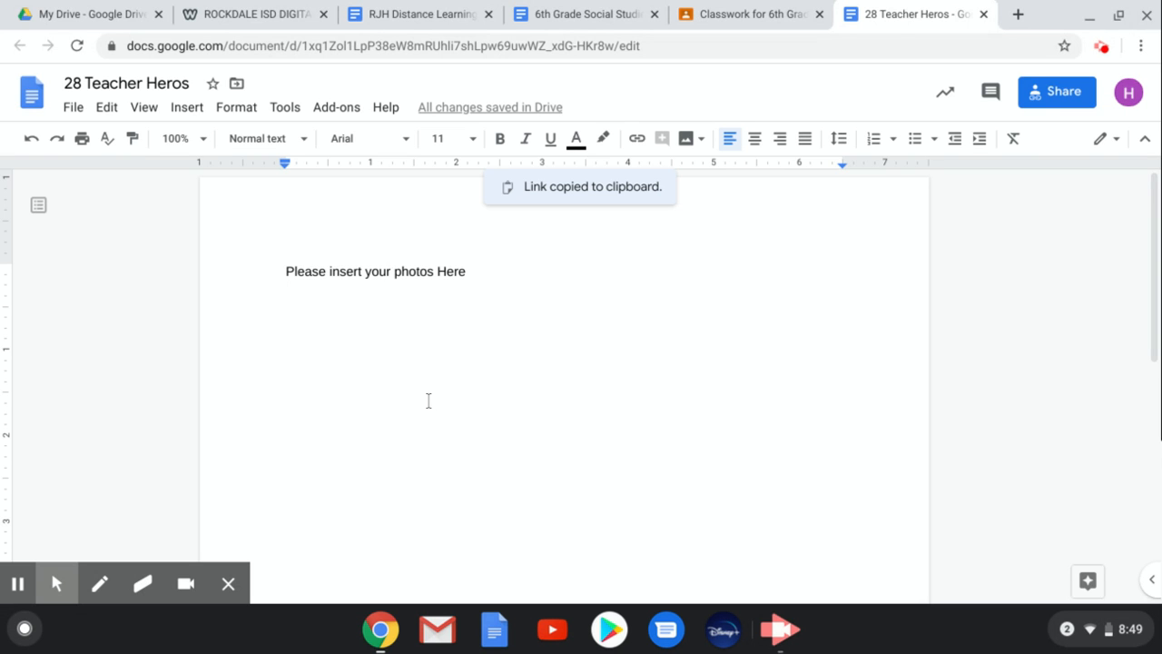
click(985, 15)
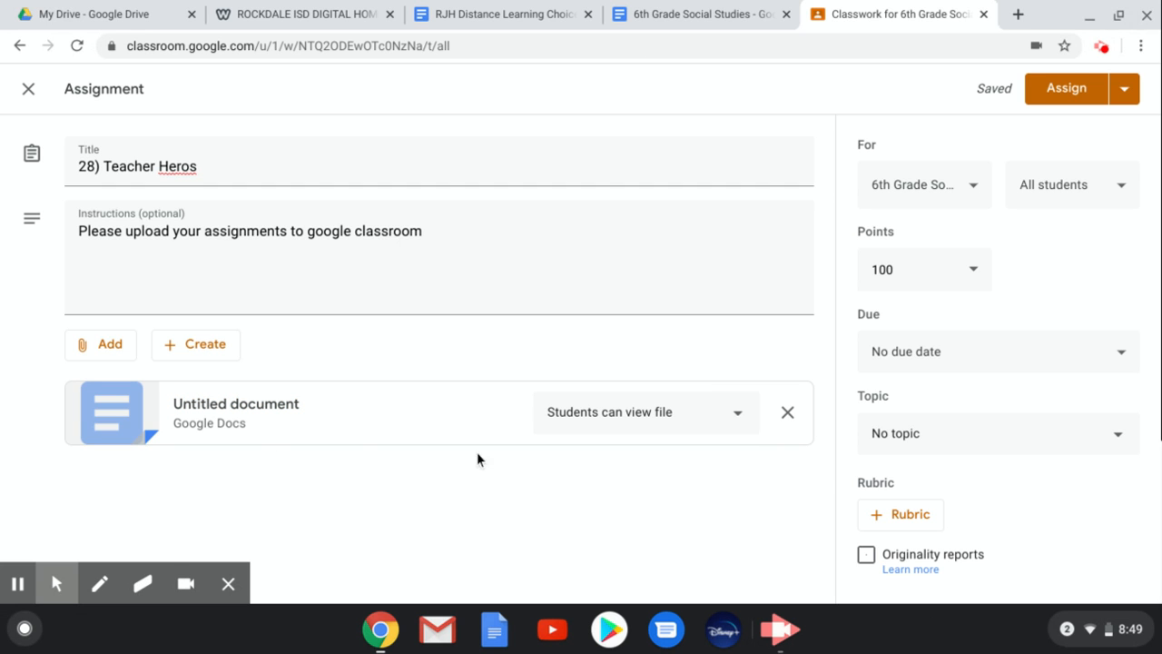
- Set the attached document to make a copy for each student and assign the assignment to all students
click(653, 415)
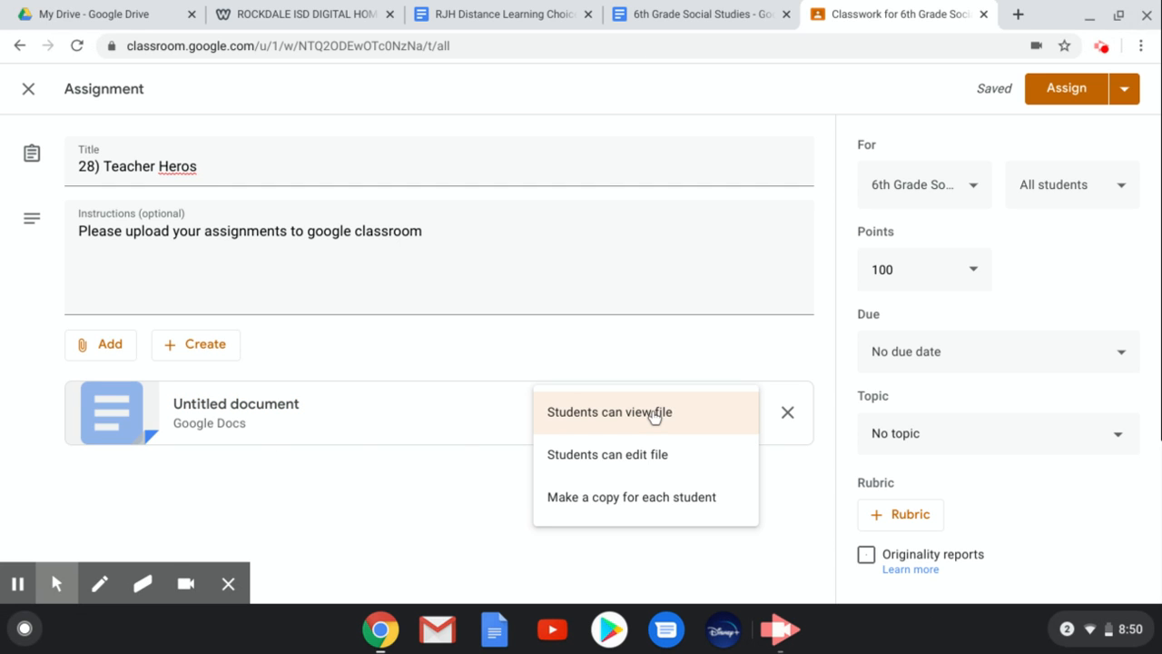
click(632, 505)
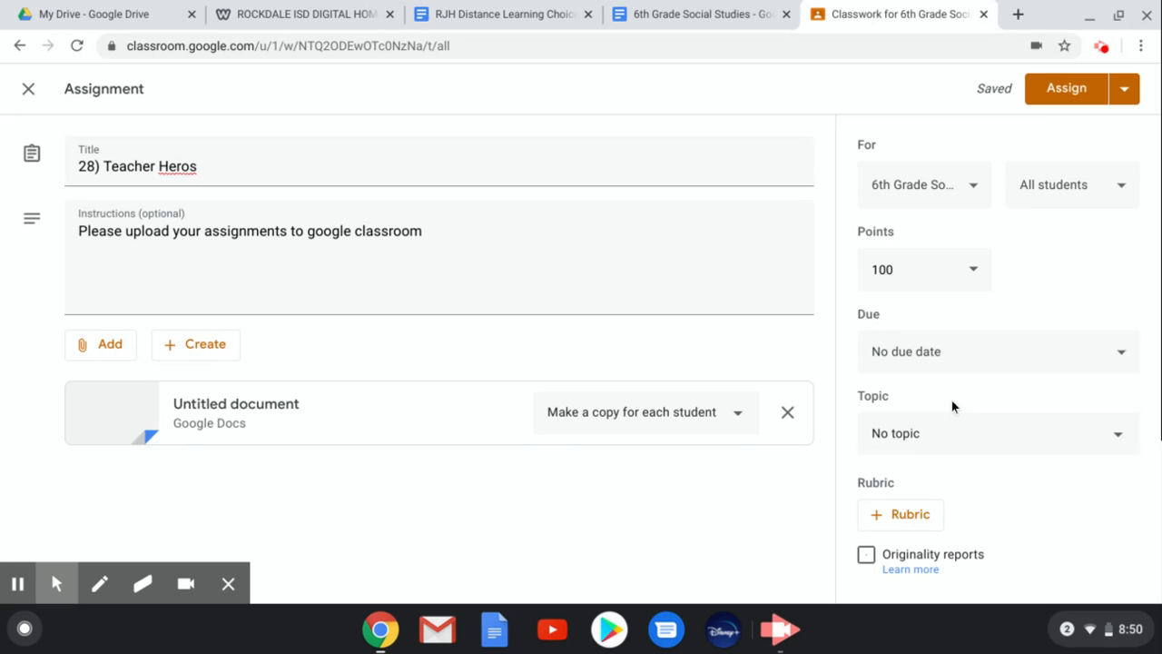
click(1064, 91)
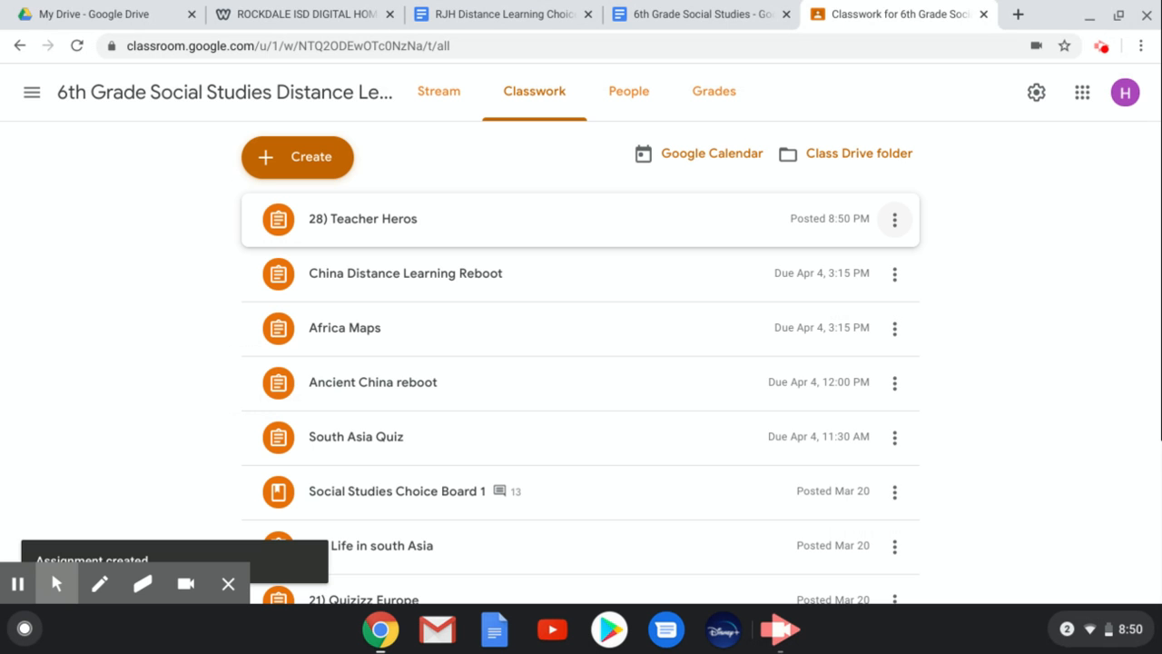
- Open the posted 28) Teacher Heros assignment for editing
click(894, 219)
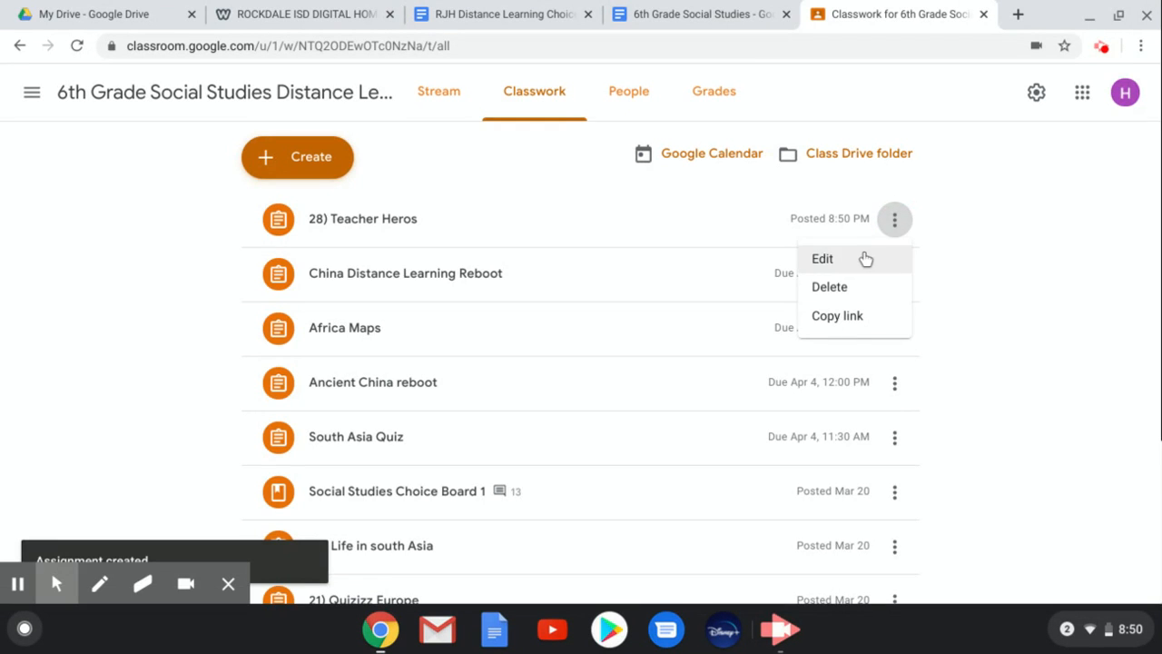
click(861, 261)
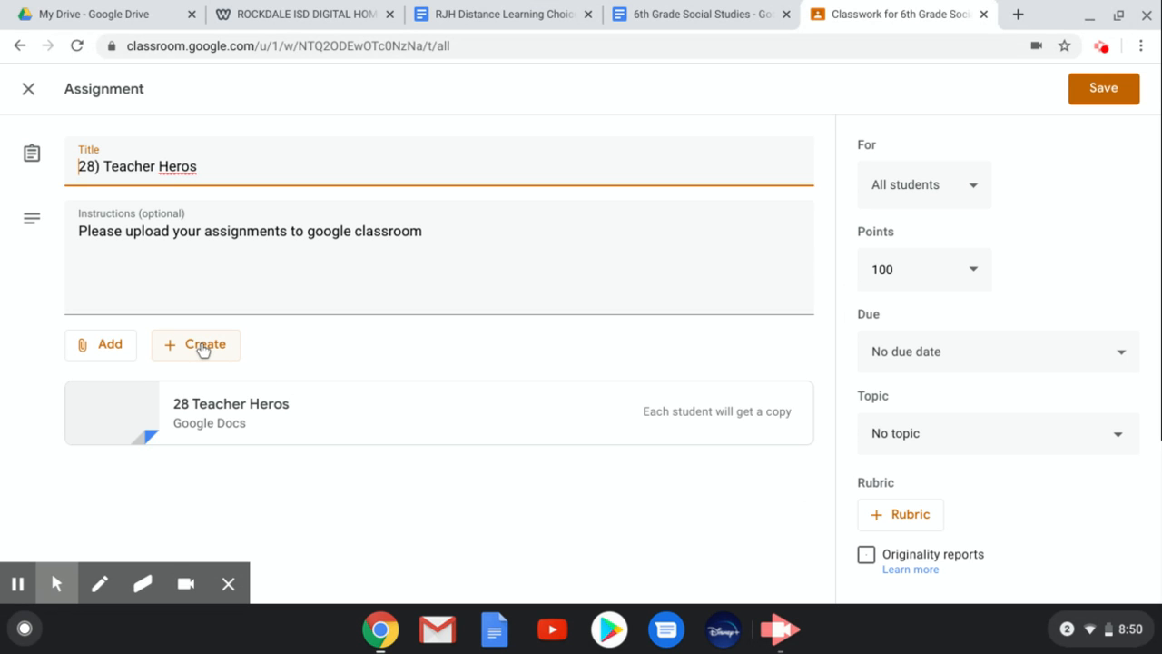
- Start a link attachment for the assignment and copy the web address of the Rockdale ISD Digital Homeroom site
click(109, 349)
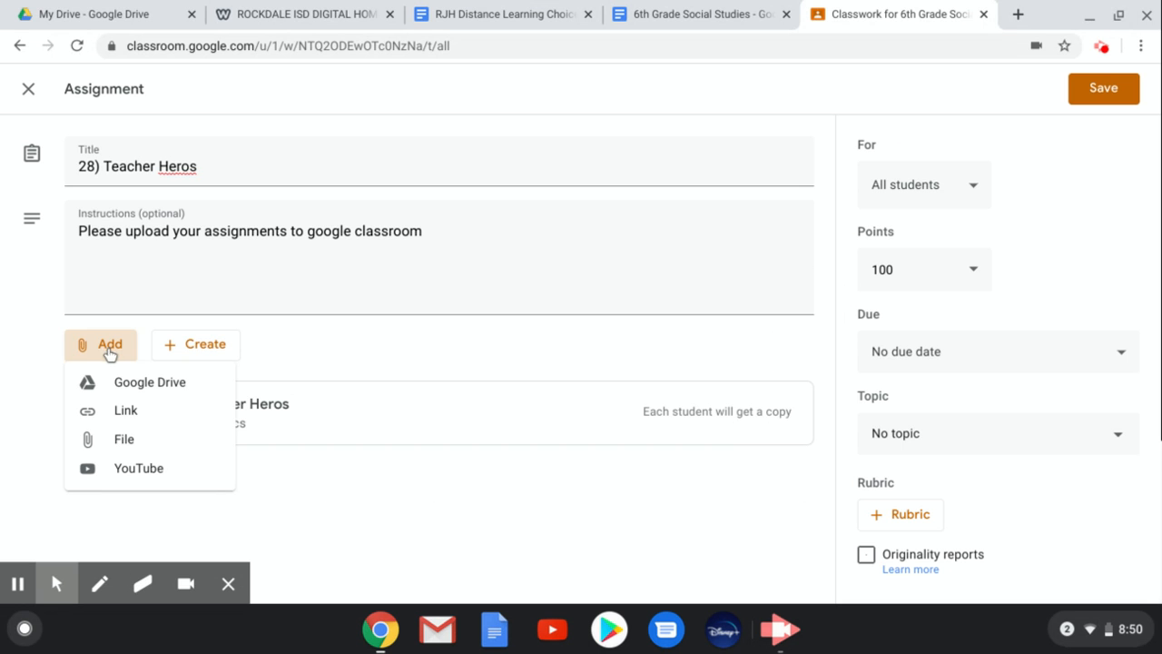
click(130, 414)
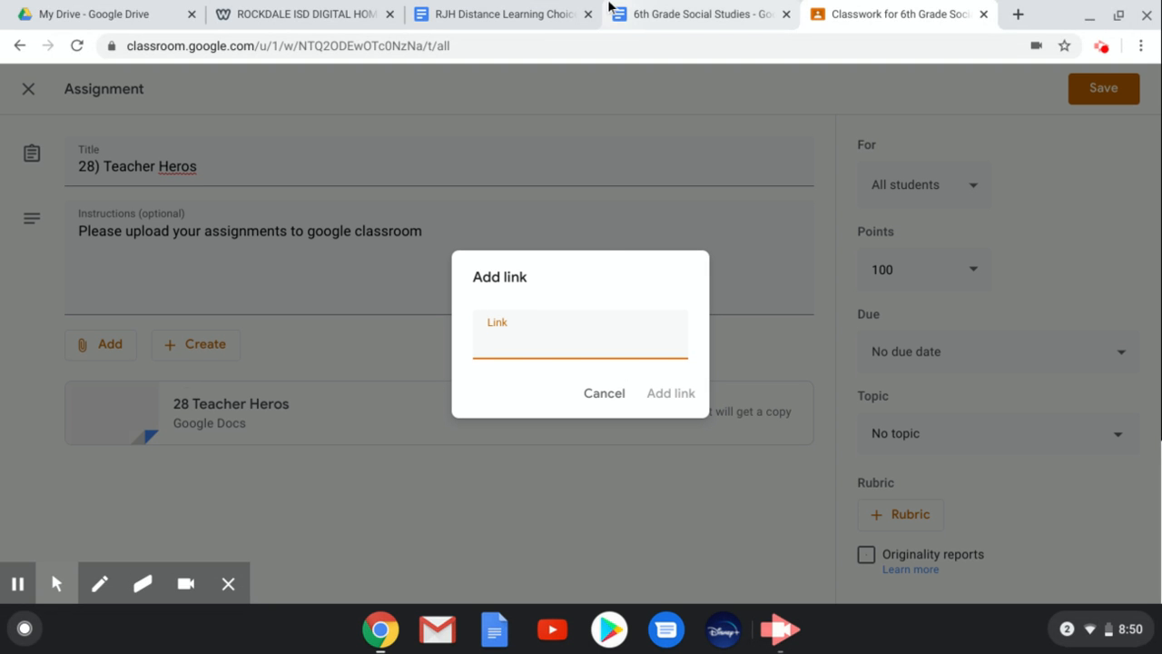
click(285, 14)
right_click(287, 45)
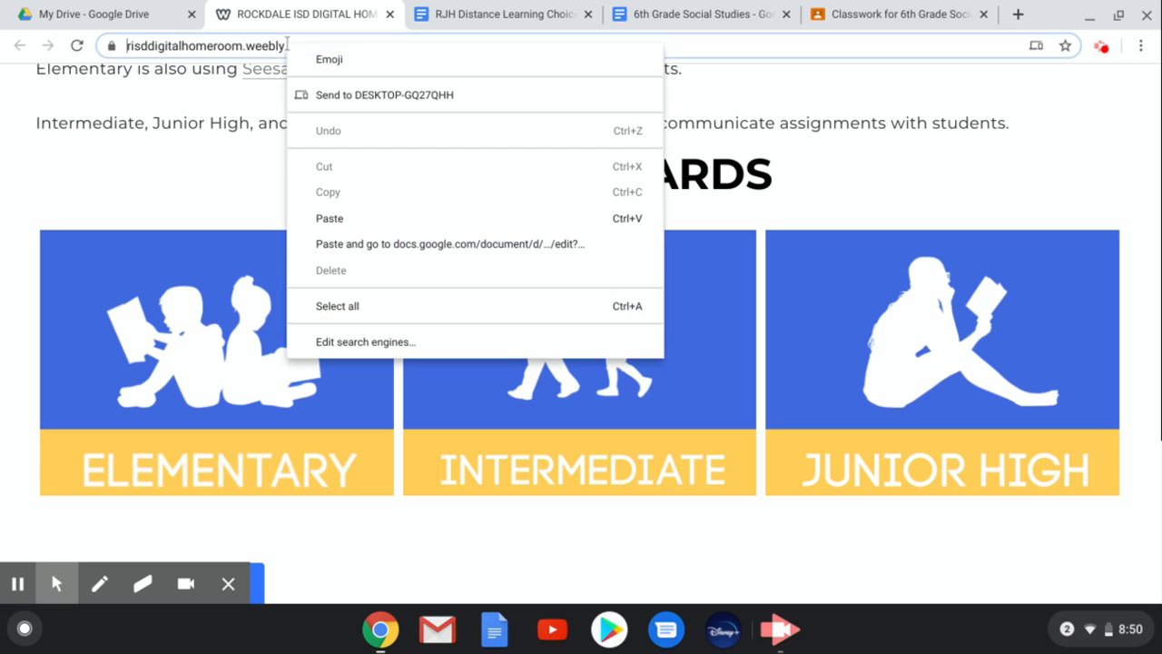
click(740, 39)
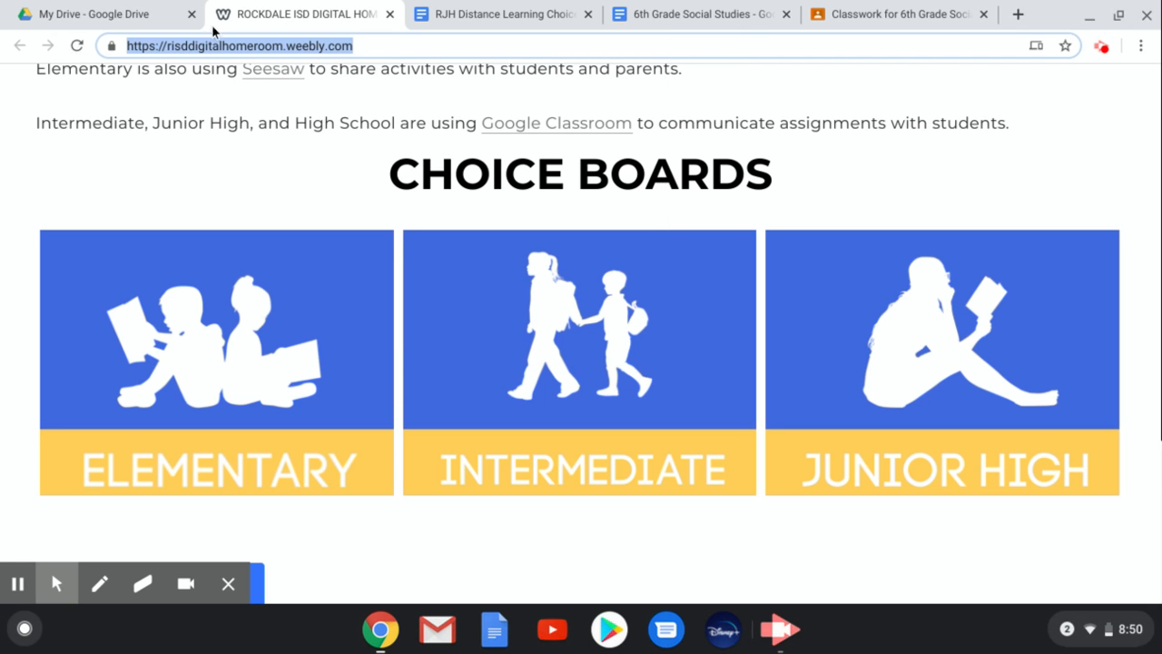
right_click(209, 50)
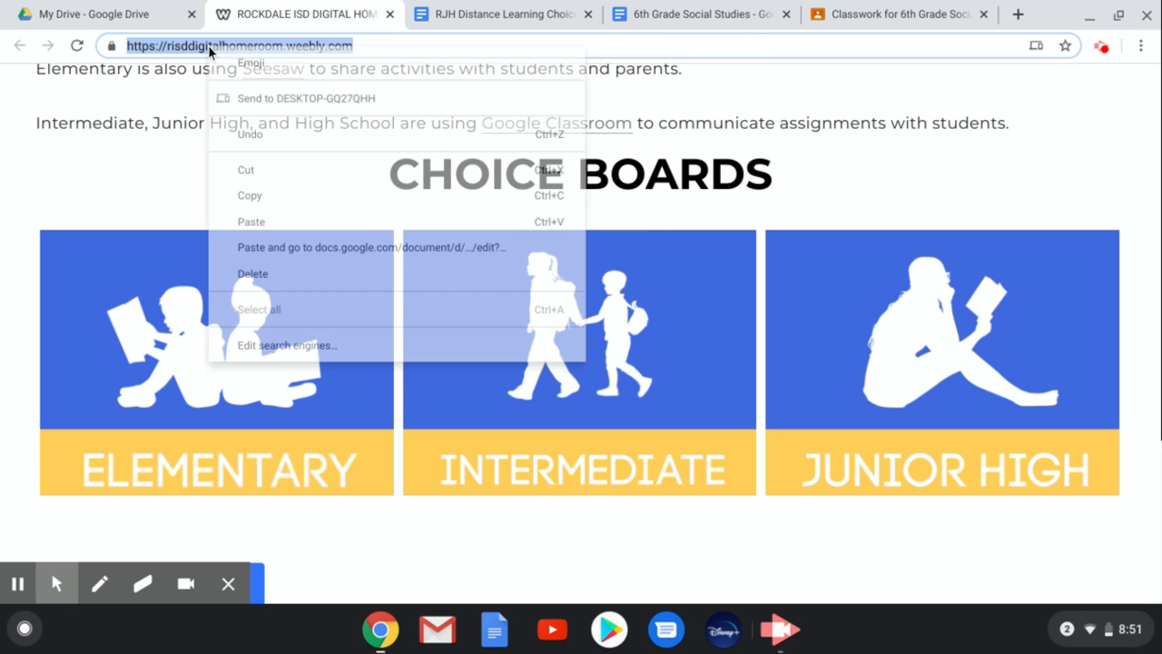
click(266, 205)
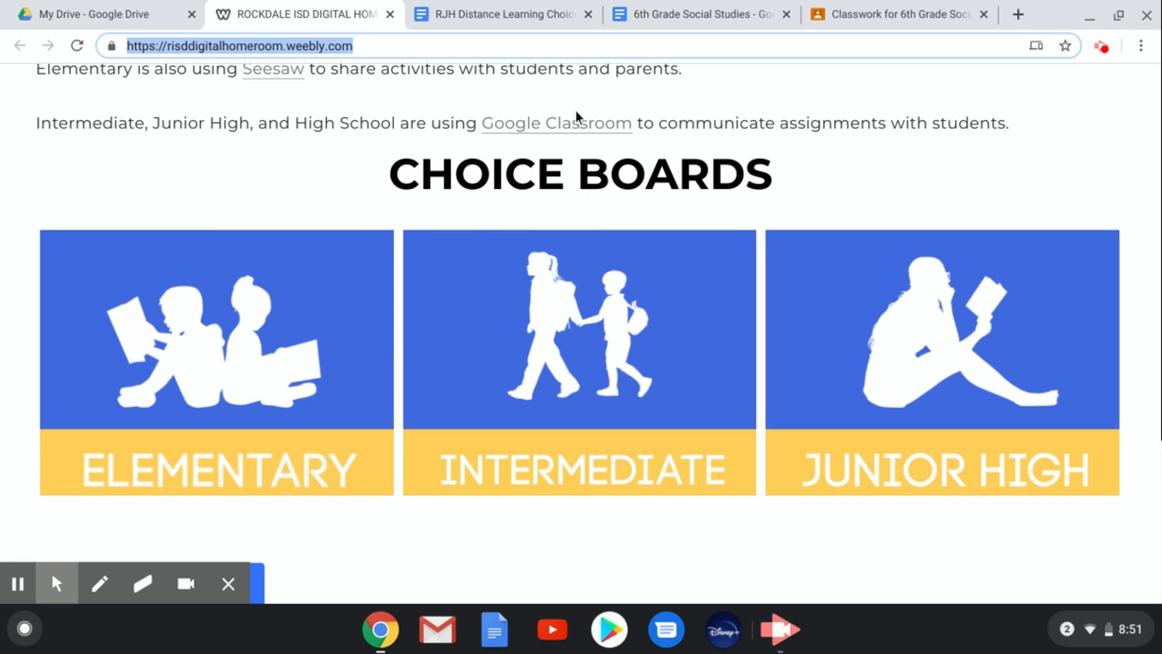
click(859, 14)
right_click(505, 348)
click(568, 214)
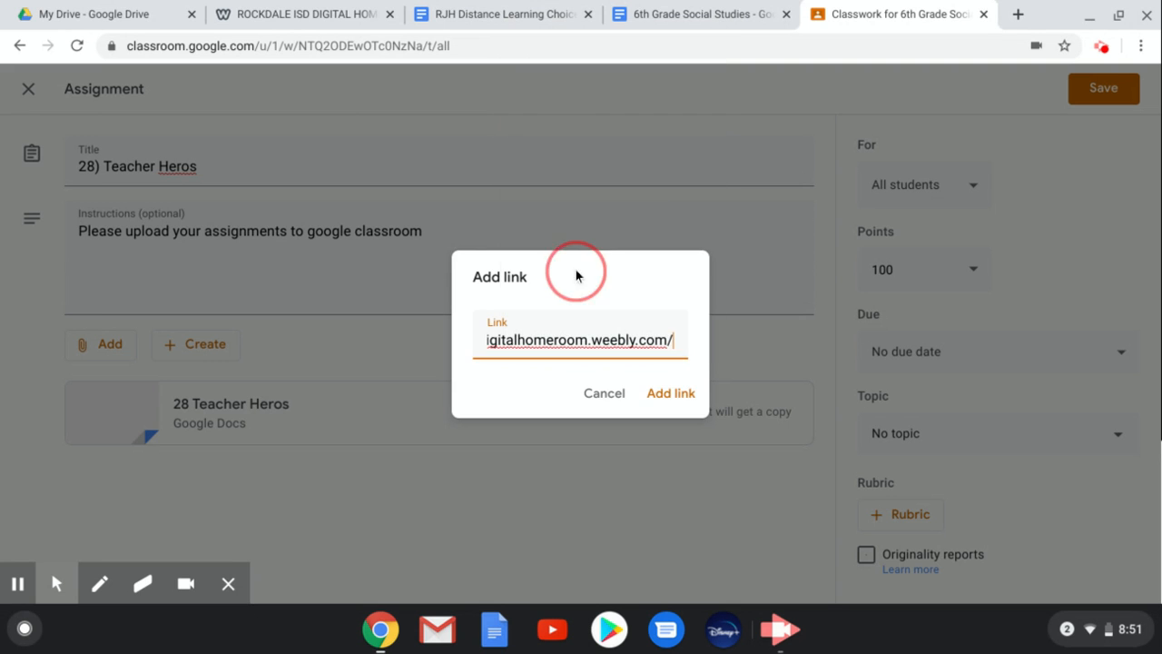
click(672, 391)
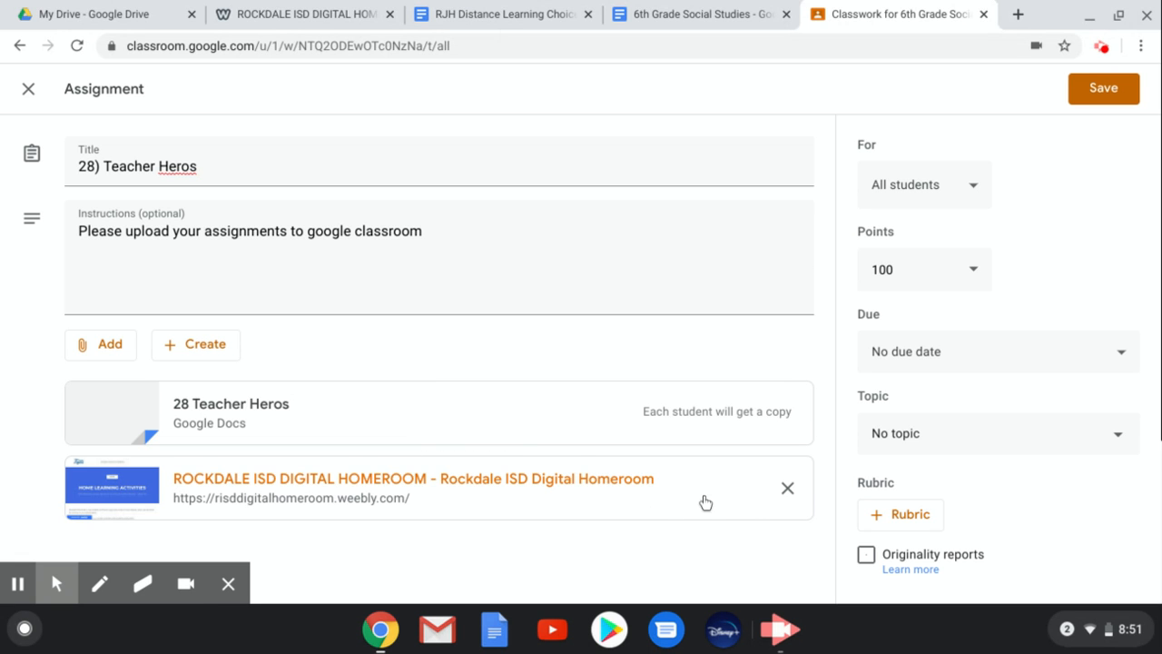
click(787, 491)
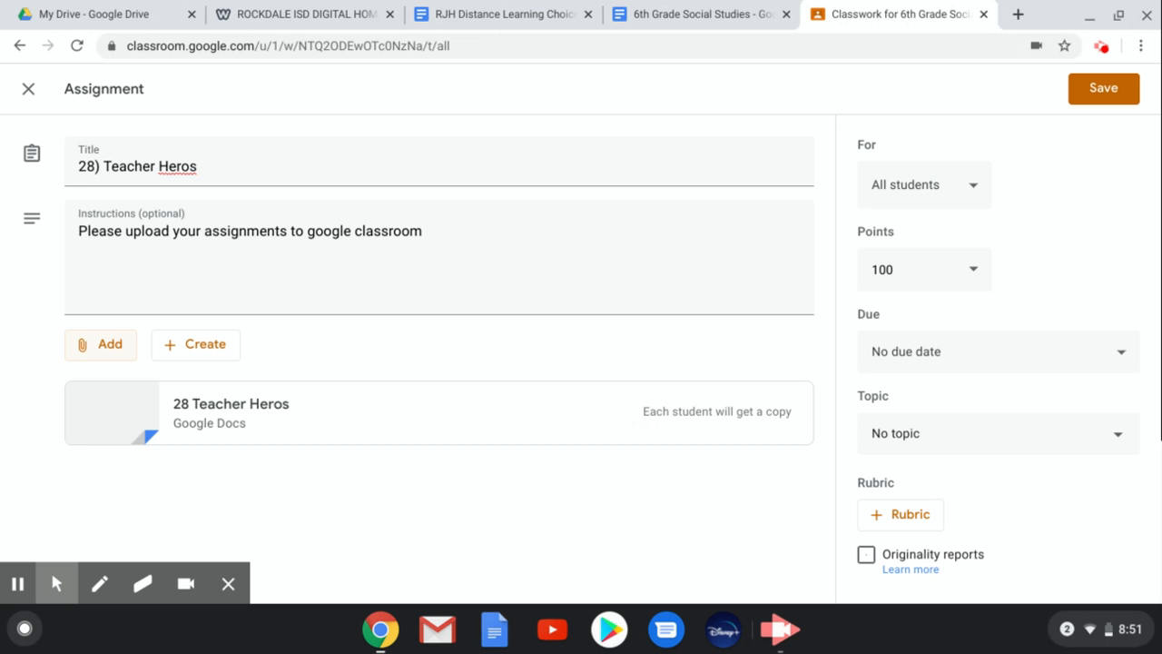
- Attach the Card short Champs document from My Drive to the assignment
click(96, 349)
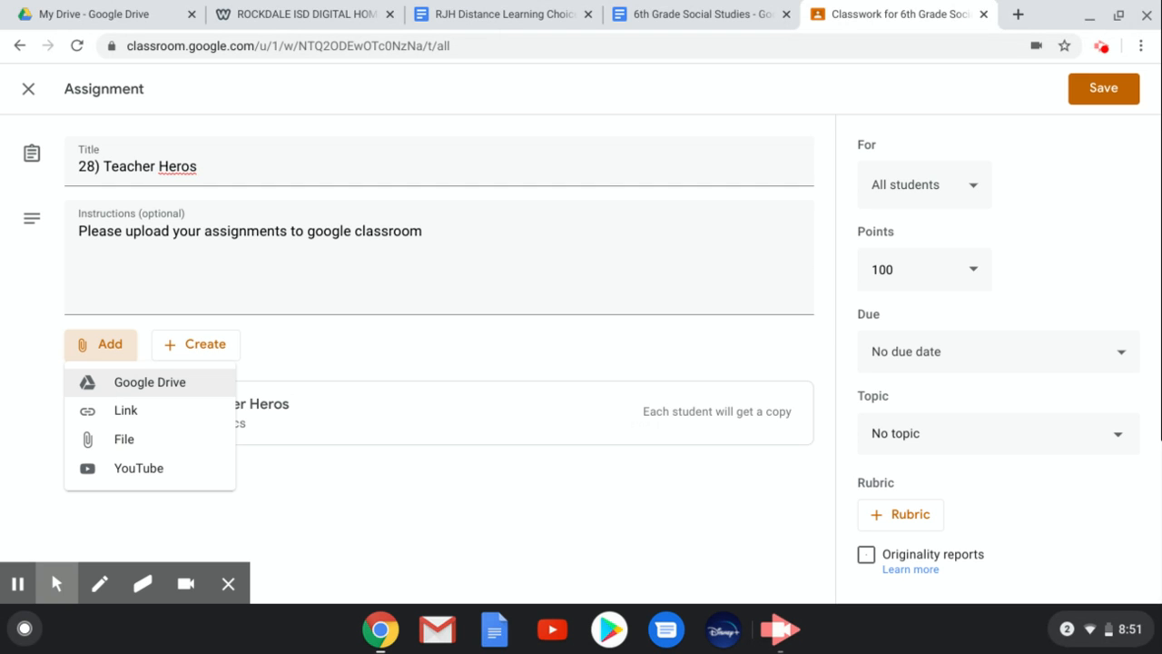
click(104, 385)
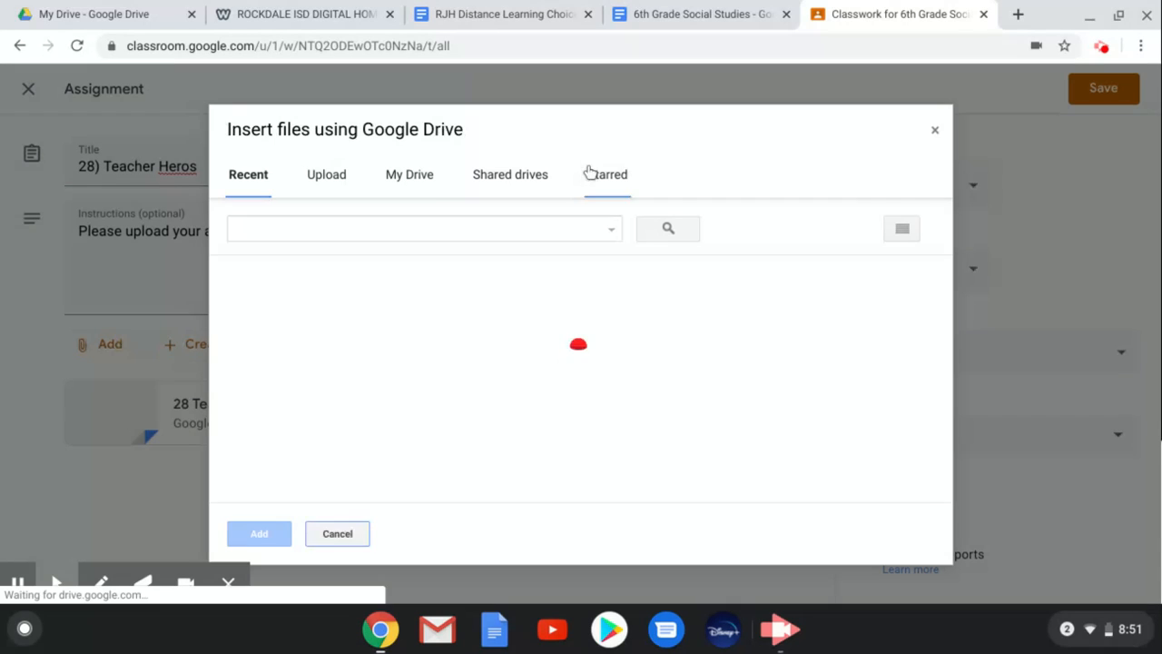
click(415, 176)
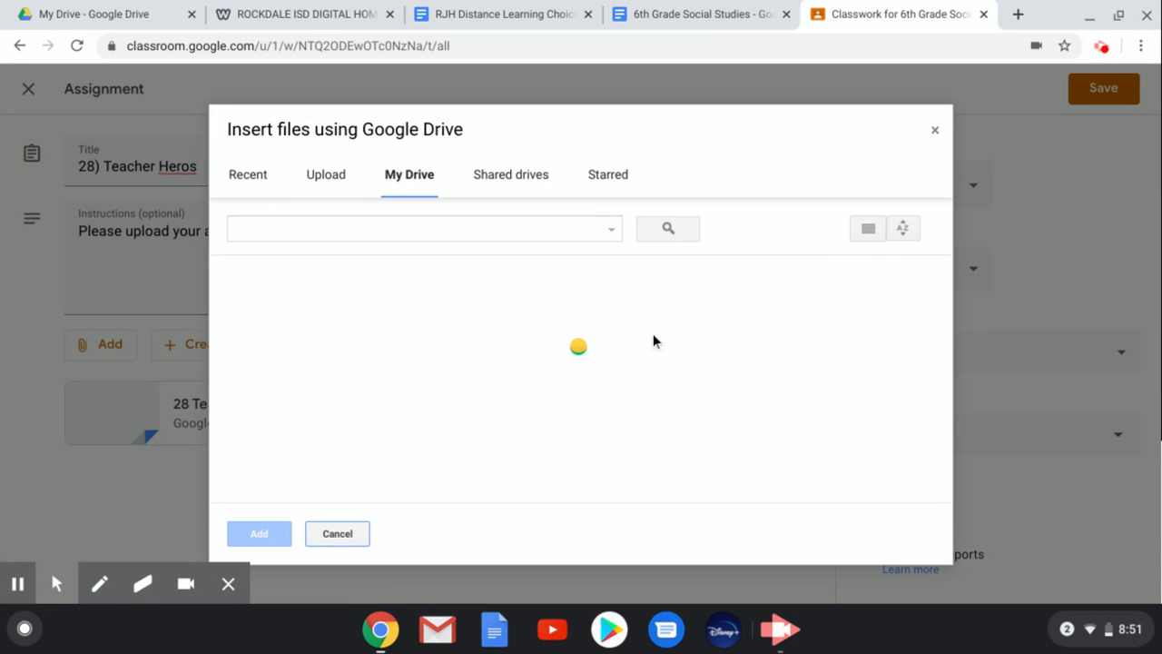
scroll(659, 374, down, 8)
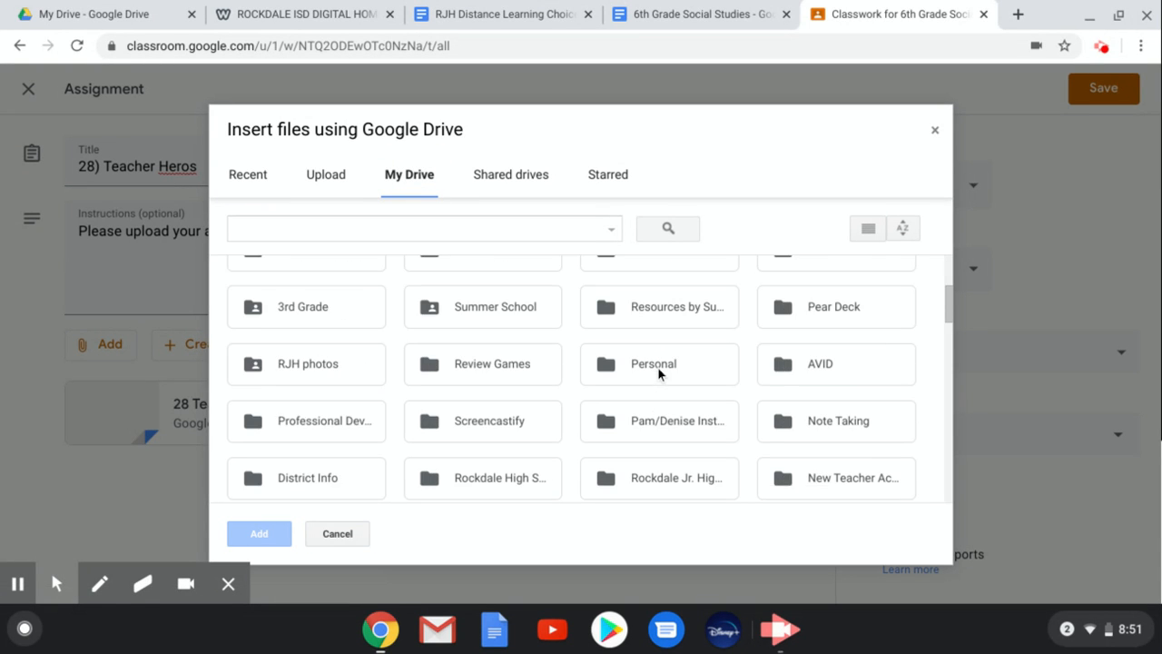
scroll(581, 379, up, 1)
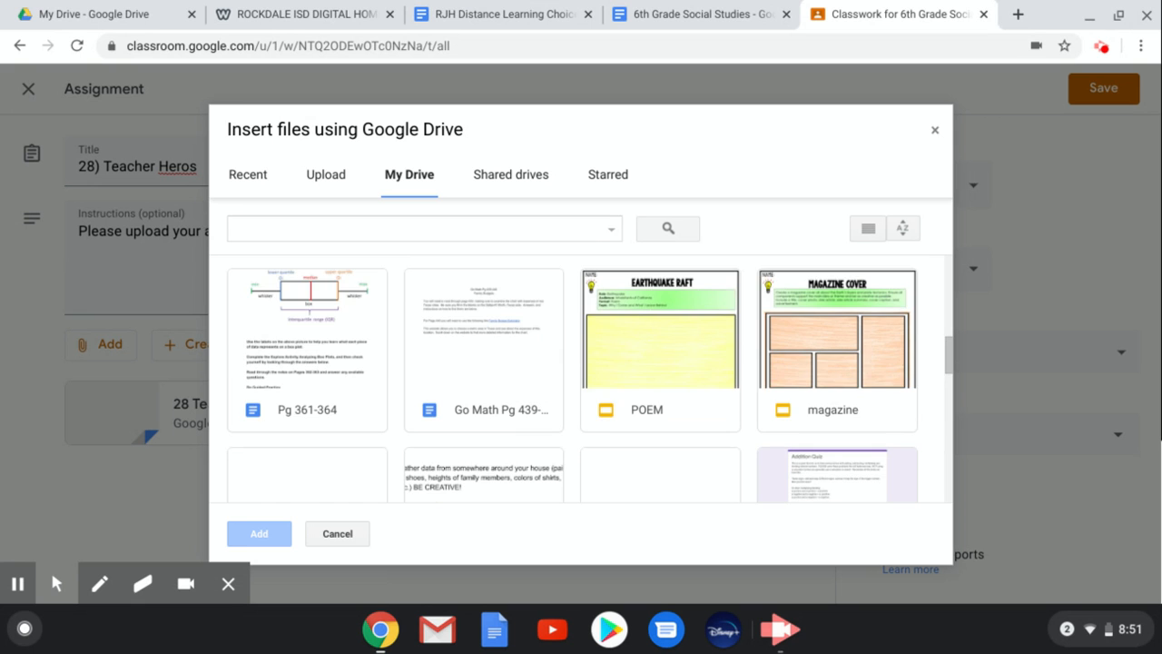
scroll(533, 444, down, 2)
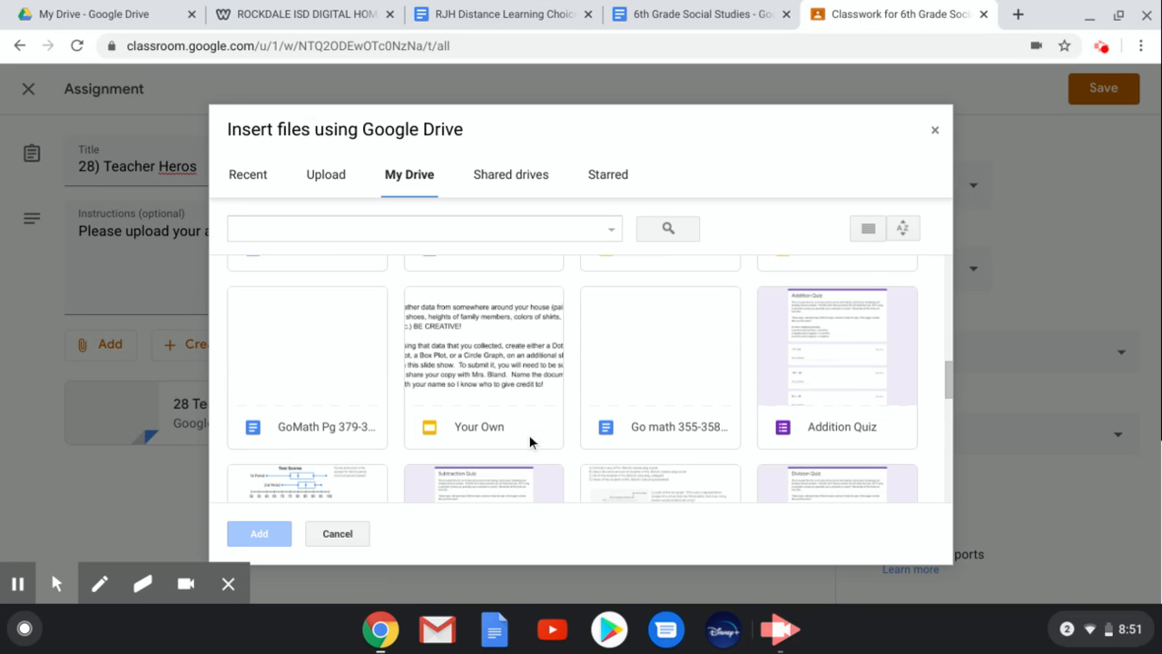
click(458, 363)
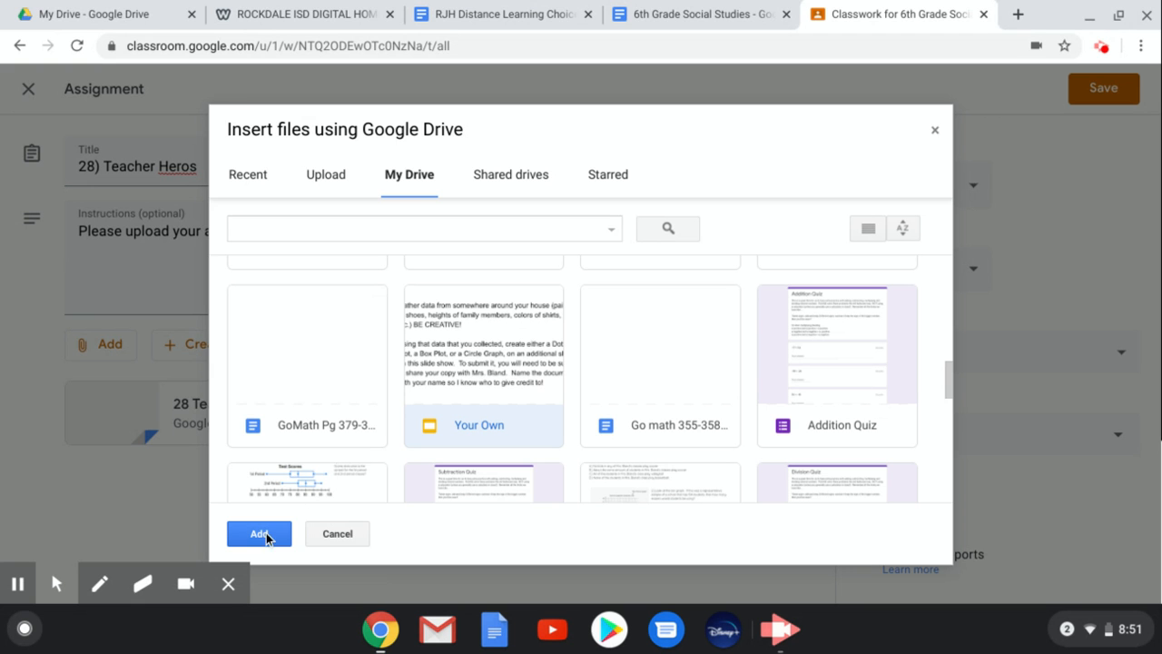
click(297, 392)
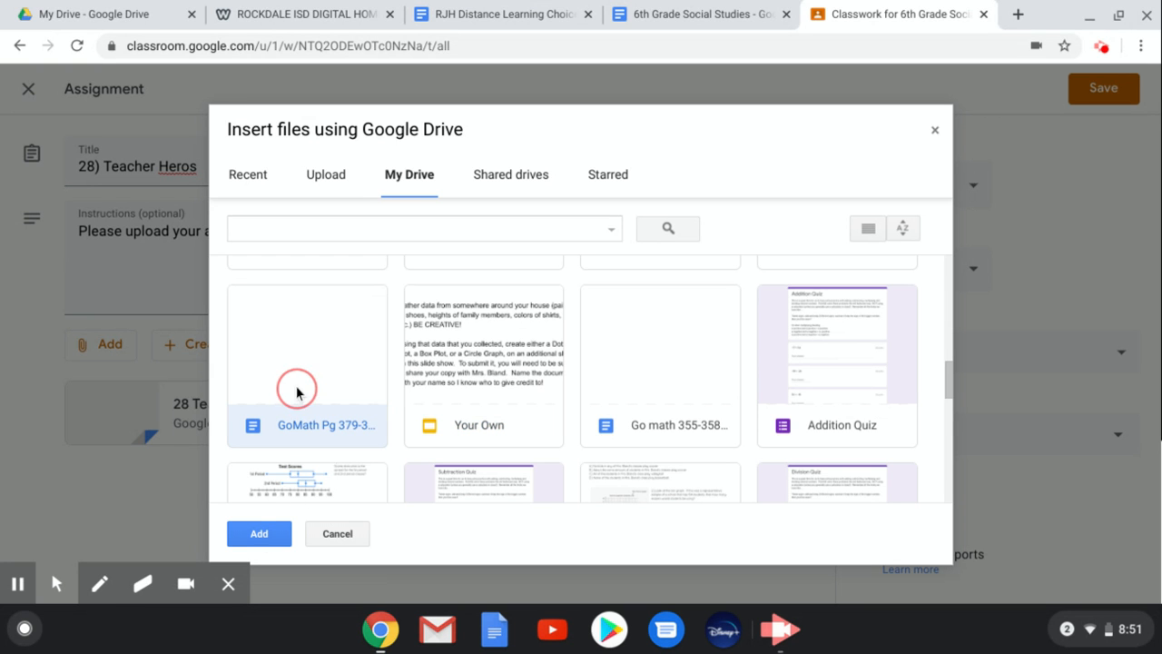
scroll(385, 394, down, 3)
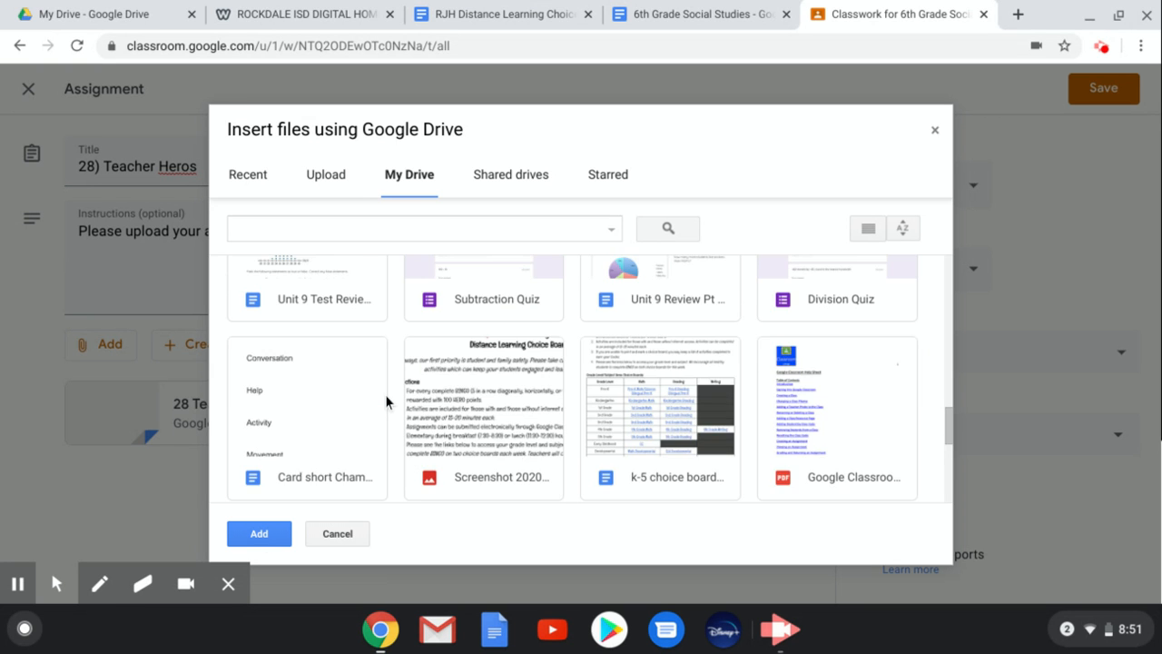
scroll(385, 394, down, 2)
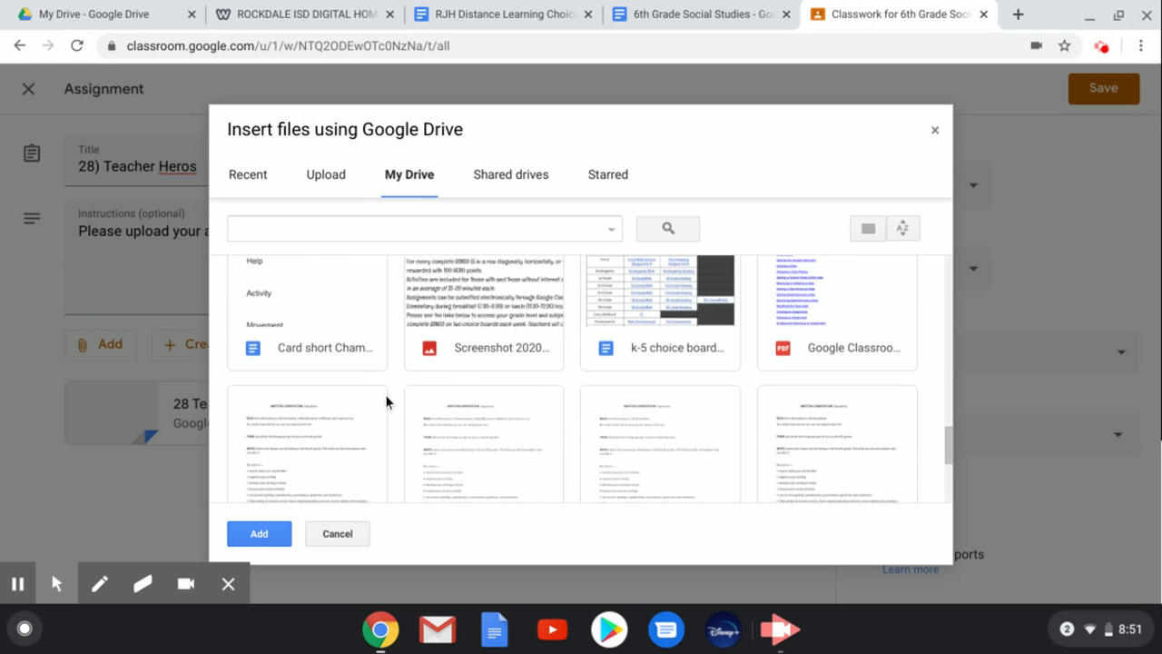
click(339, 346)
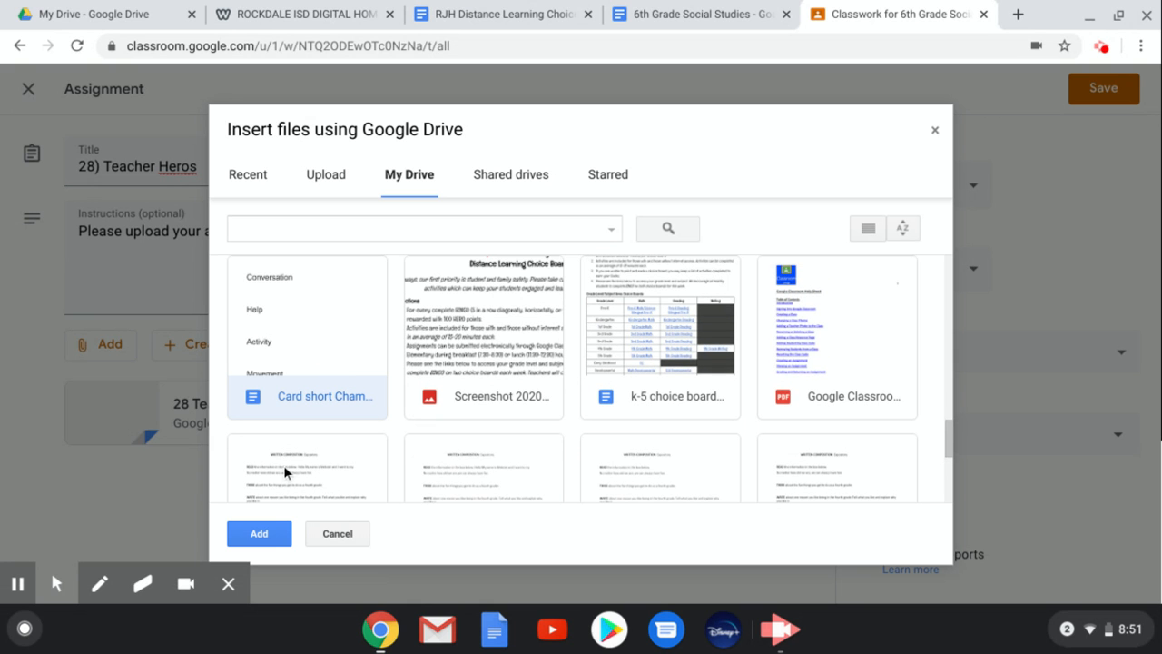
click(258, 533)
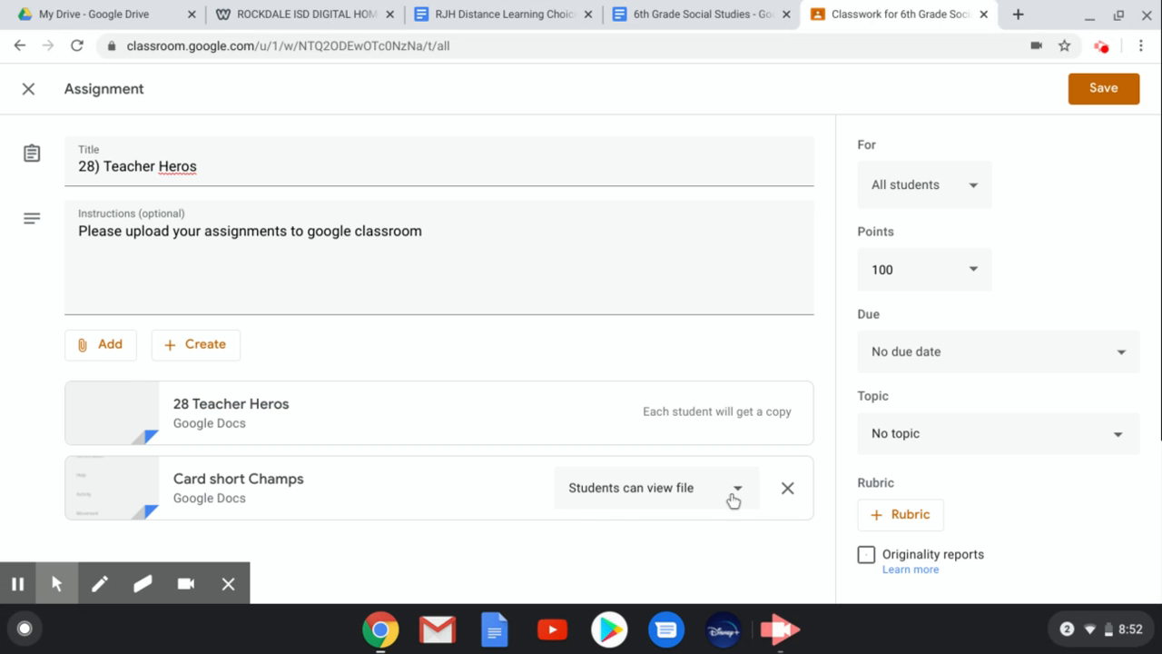
- Check the student access options for Card short Champs, keep Students can view file, and save the edited assignment
click(702, 494)
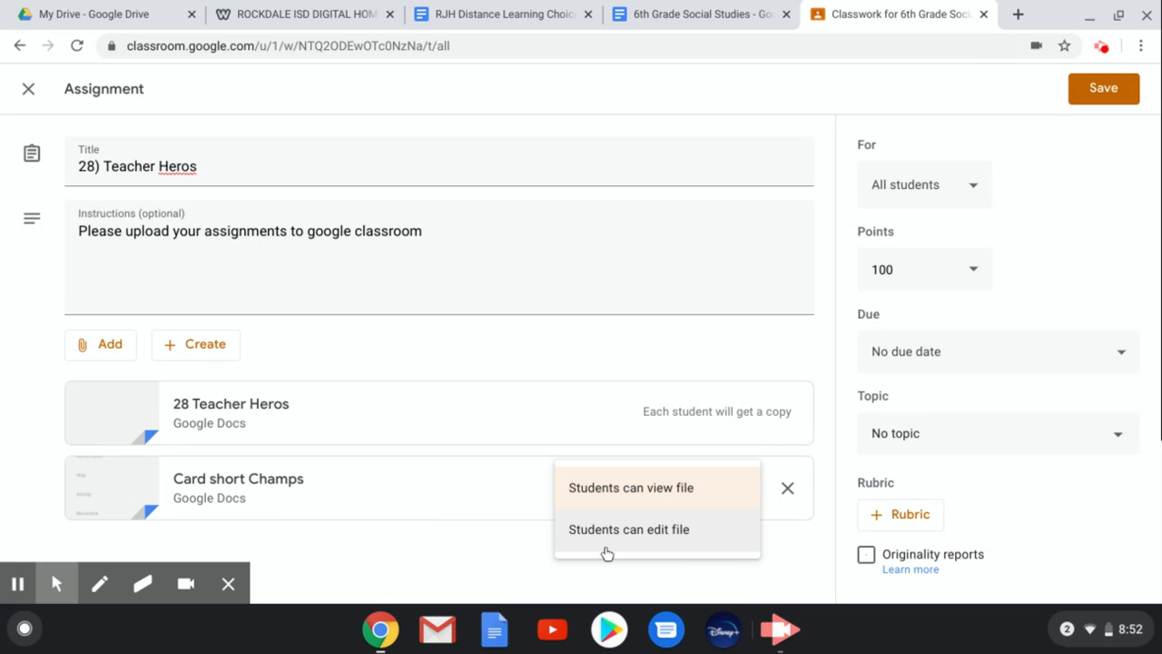
click(430, 567)
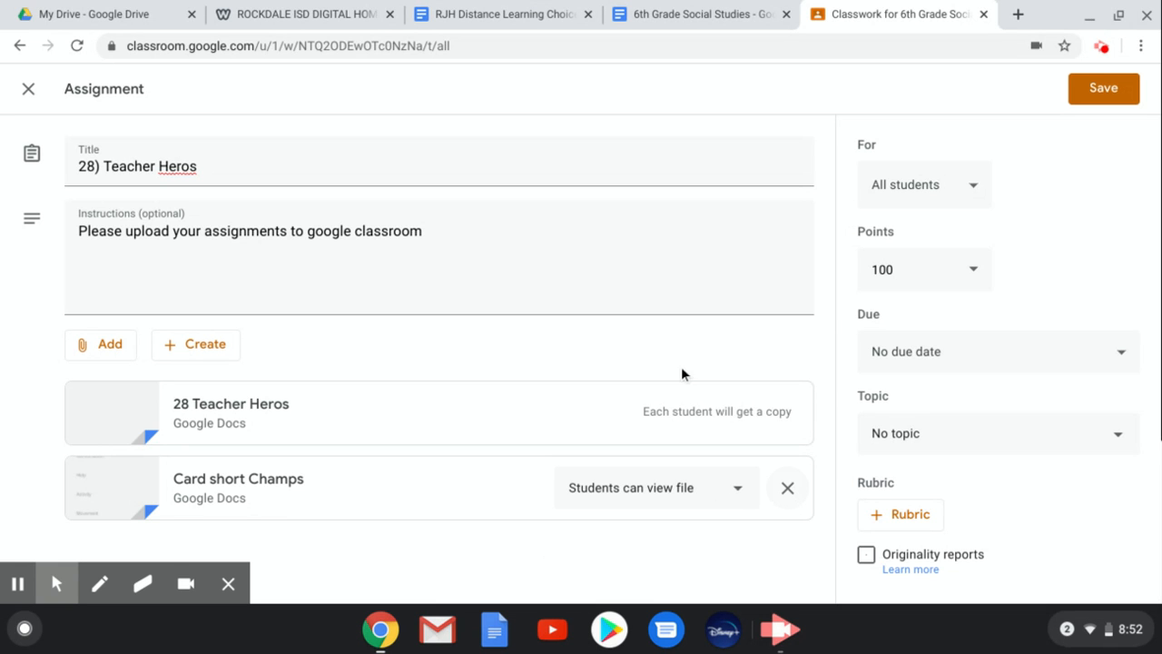
click(1119, 95)
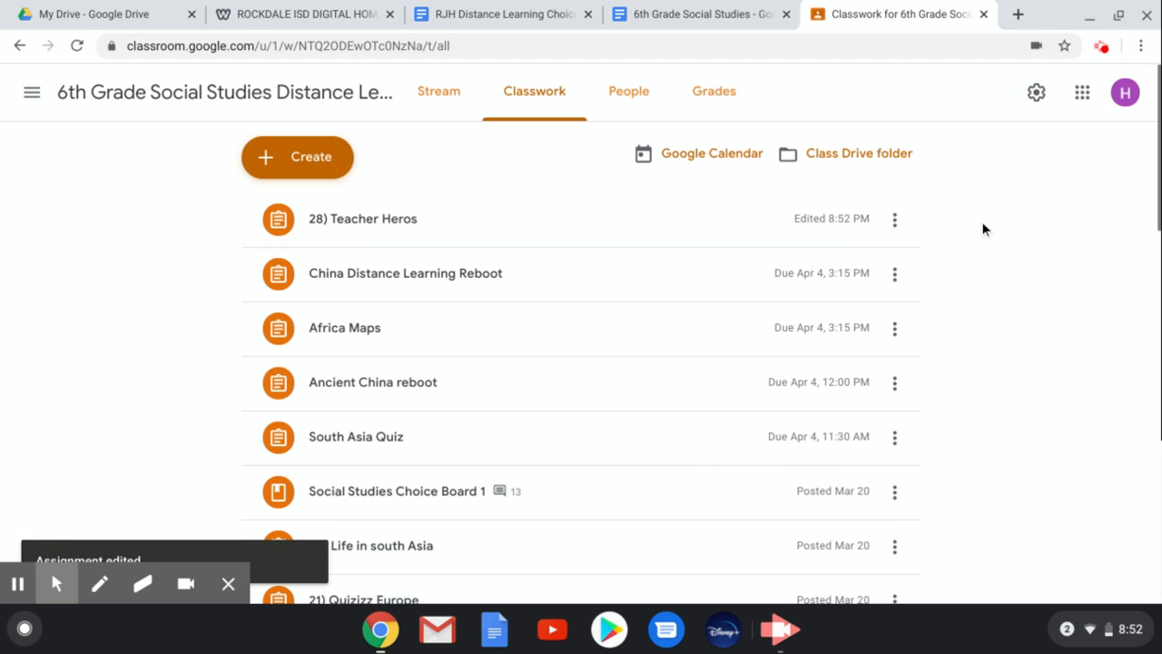
- Delete the posted 28) Teacher Heros assignment from the classwork list
click(895, 227)
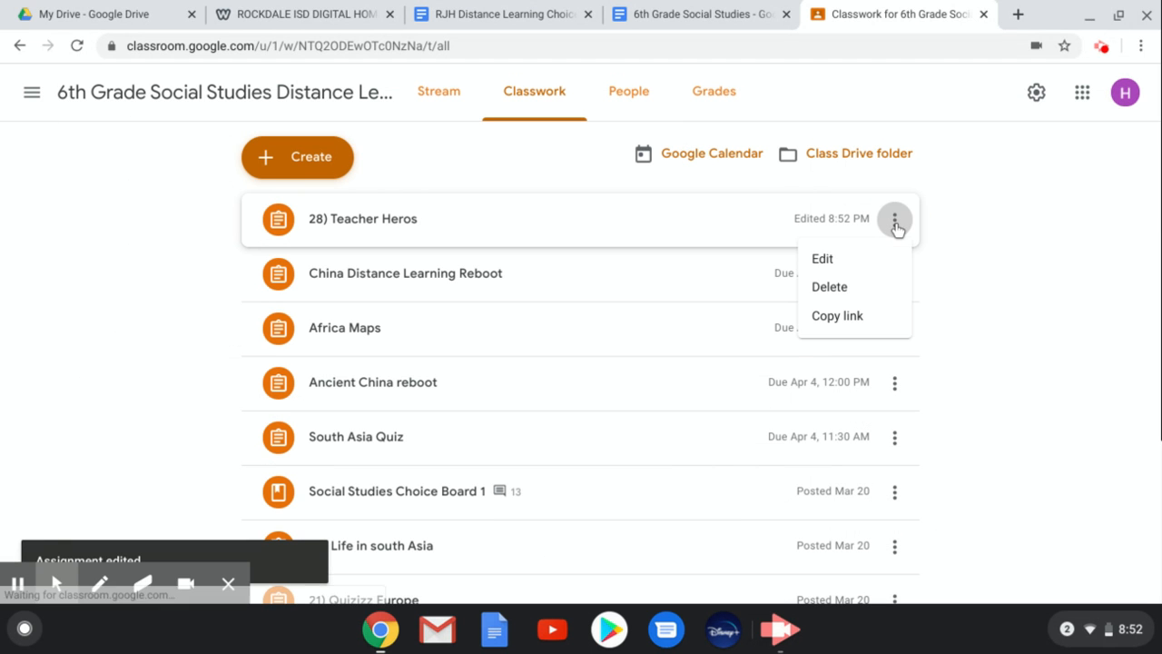
click(863, 292)
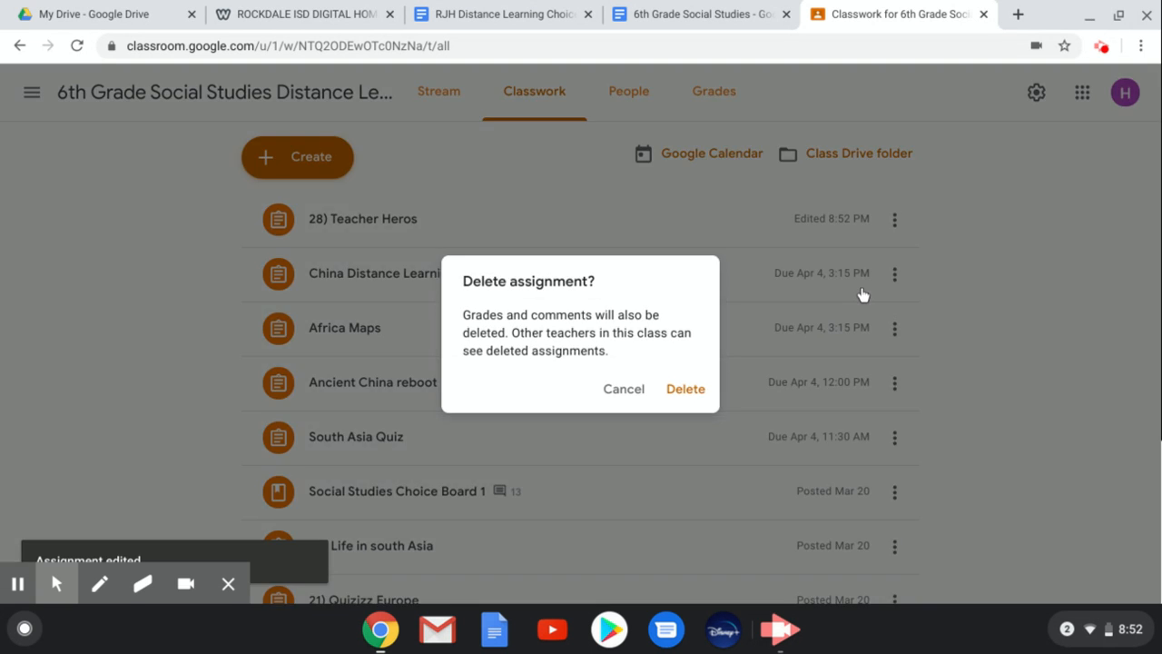
click(683, 395)
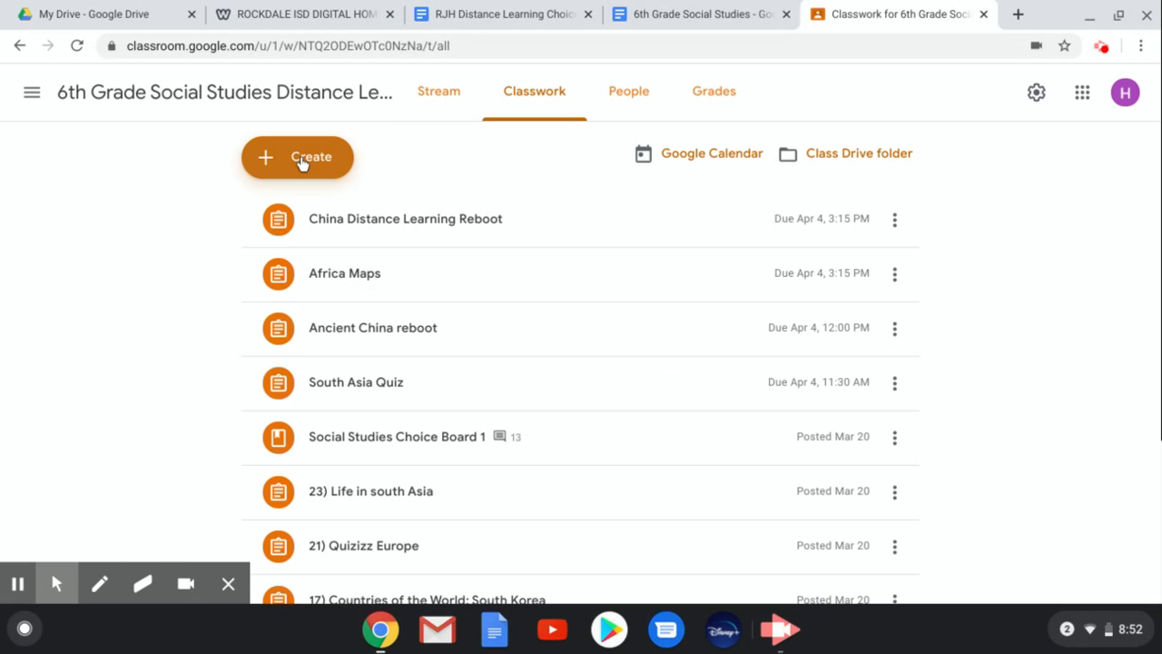
- Create a new assignment titled "28) Teacher Heros" with the placeholder instructions "OESIsrjuaowier"
click(303, 160)
click(324, 209)
text(28))
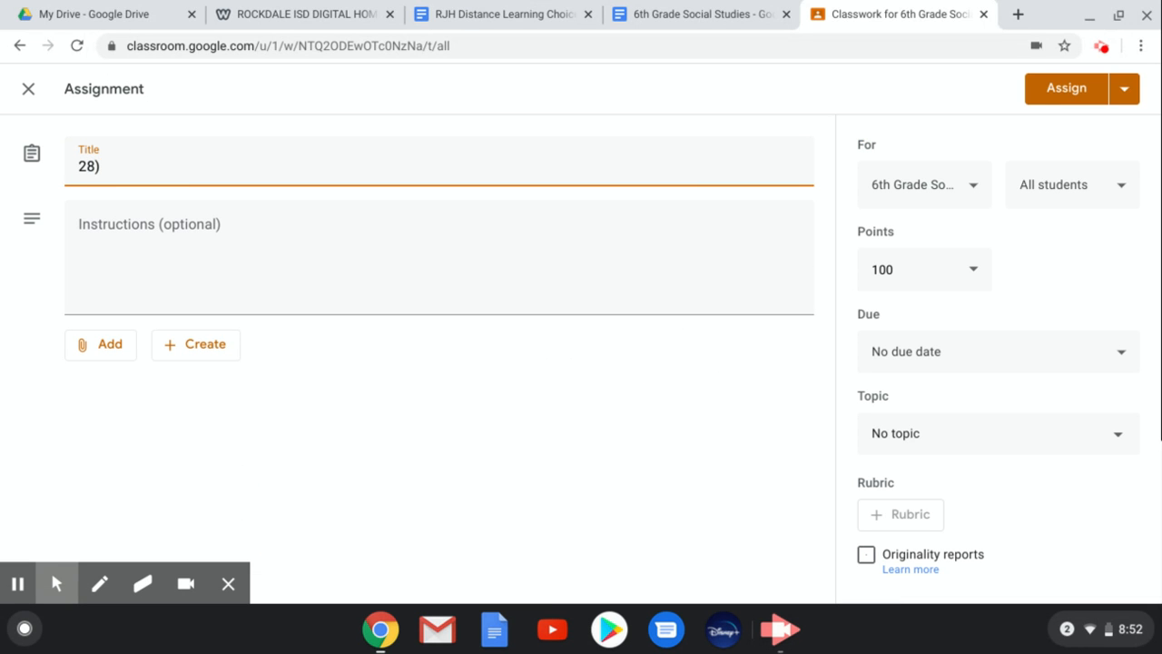
text( Teacher Heros)
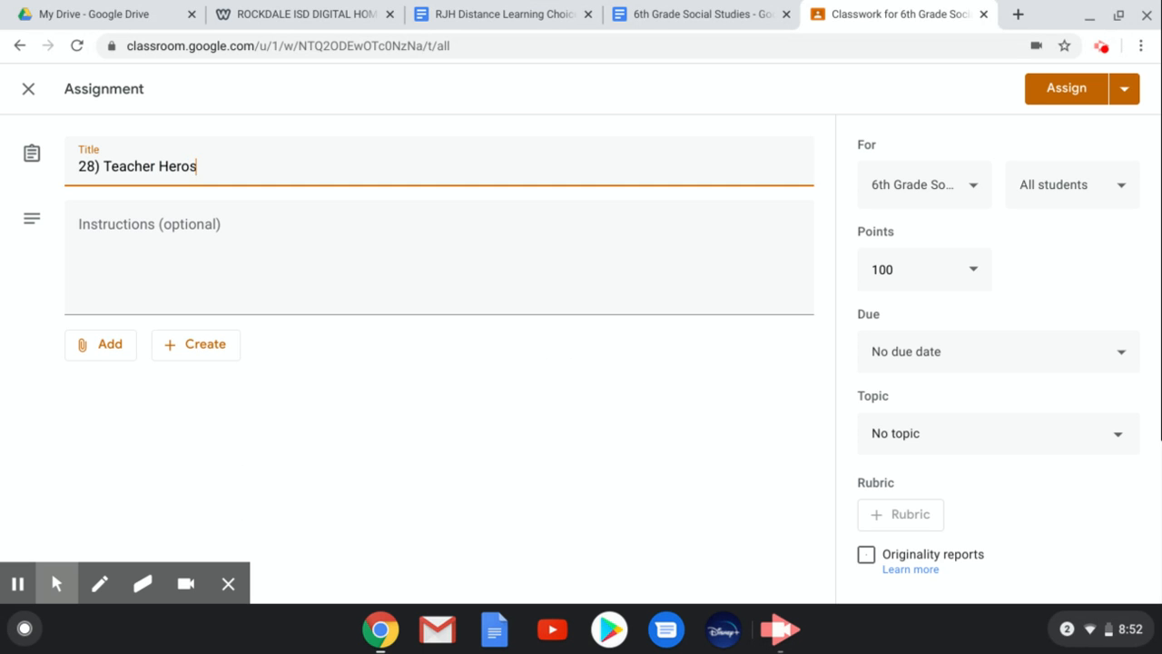
click(263, 252)
text(OESIsrjuaowier)
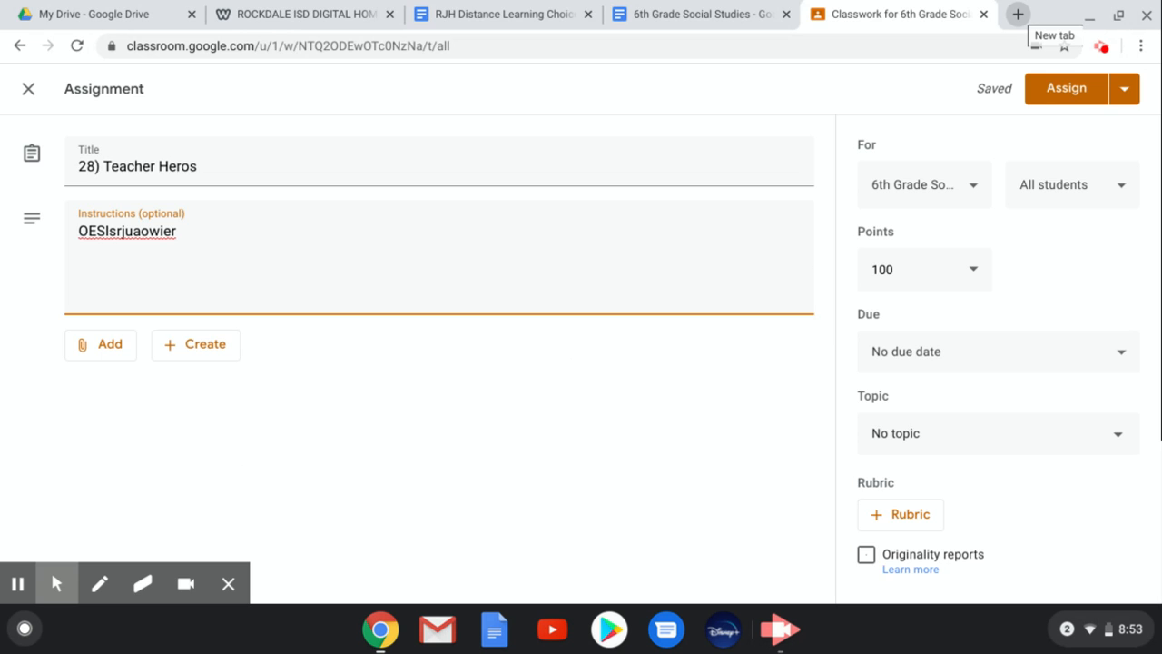
- Open Google Drive in a new browser tab and switch it to the Rockdale ISD school account
click(1018, 16)
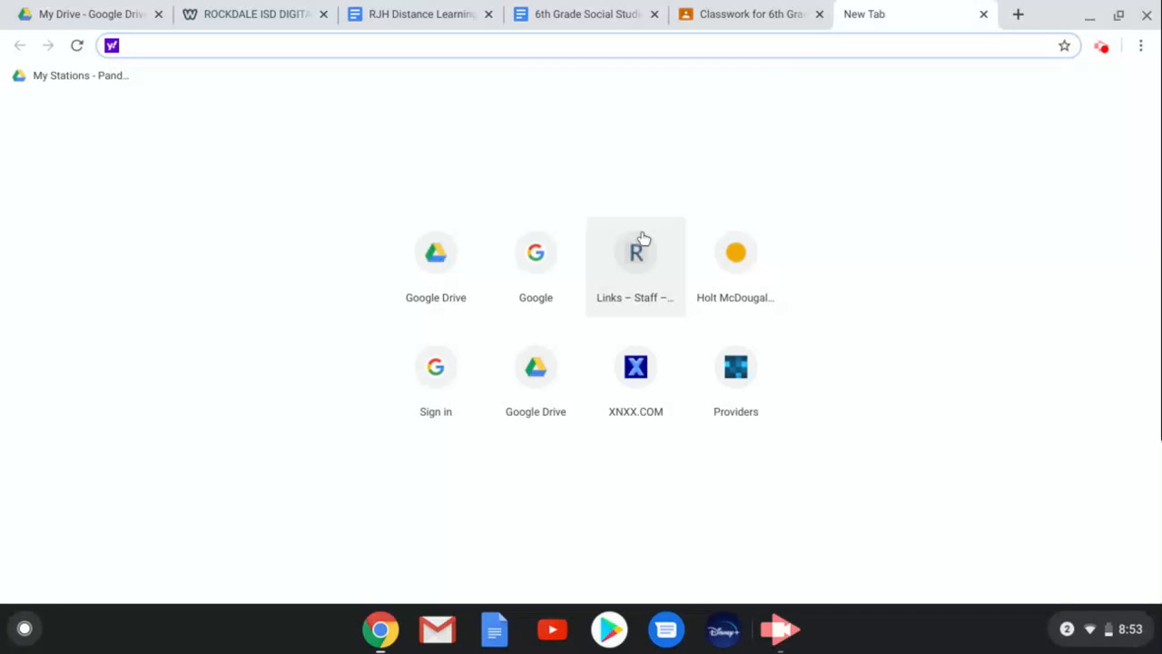
click(450, 266)
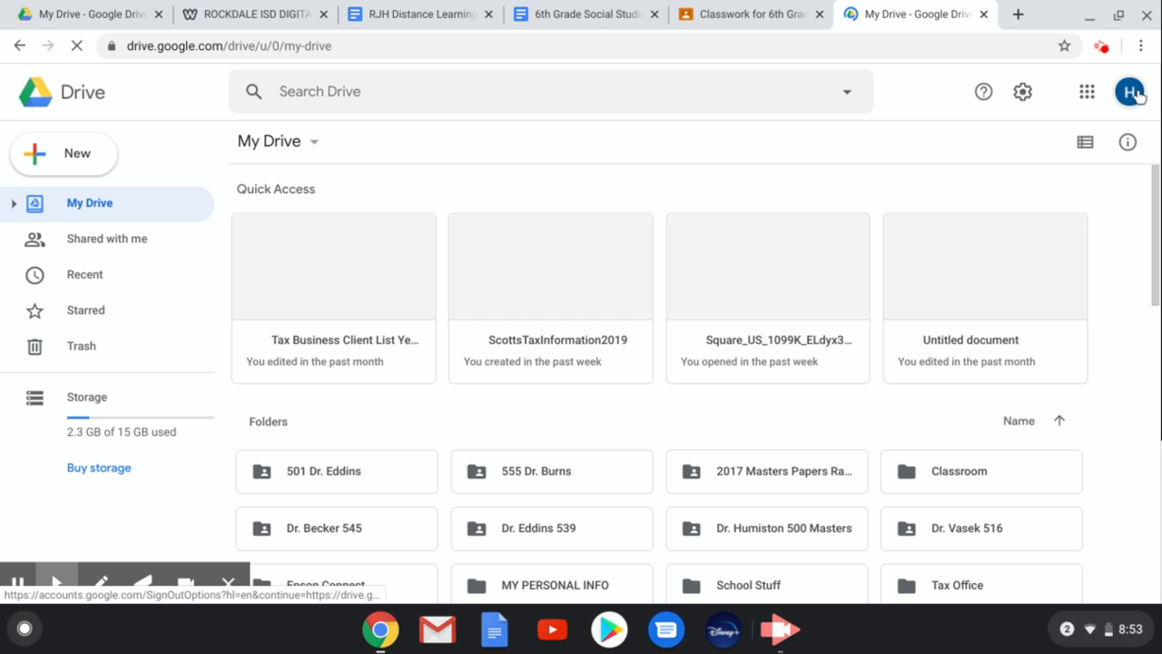
click(1133, 93)
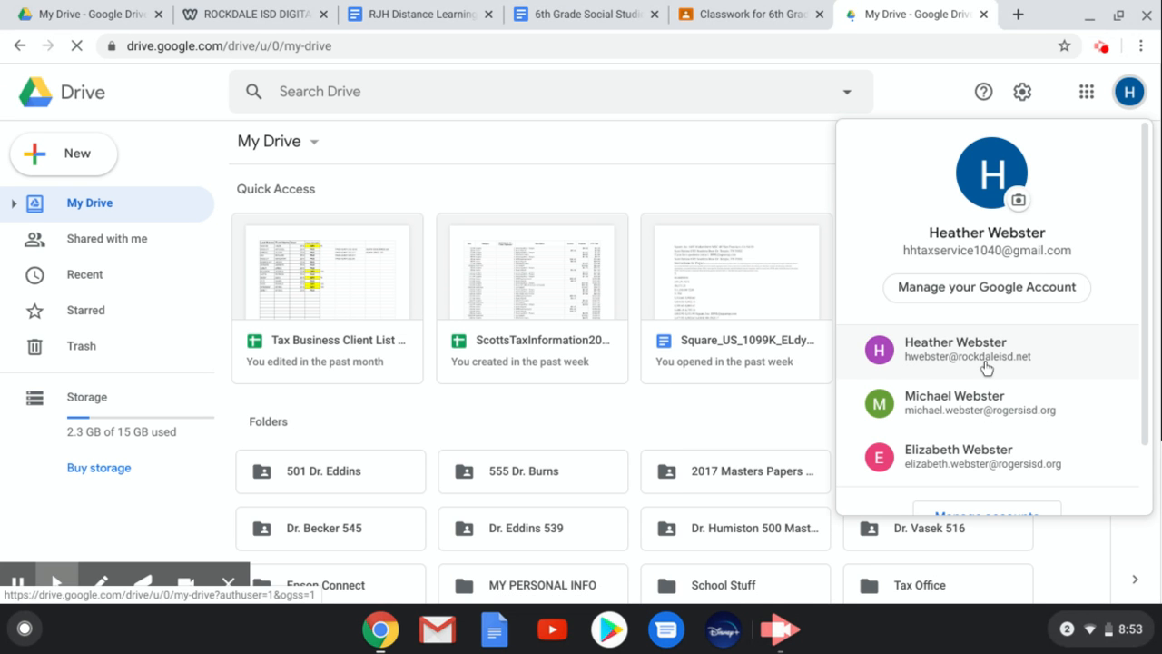
click(983, 364)
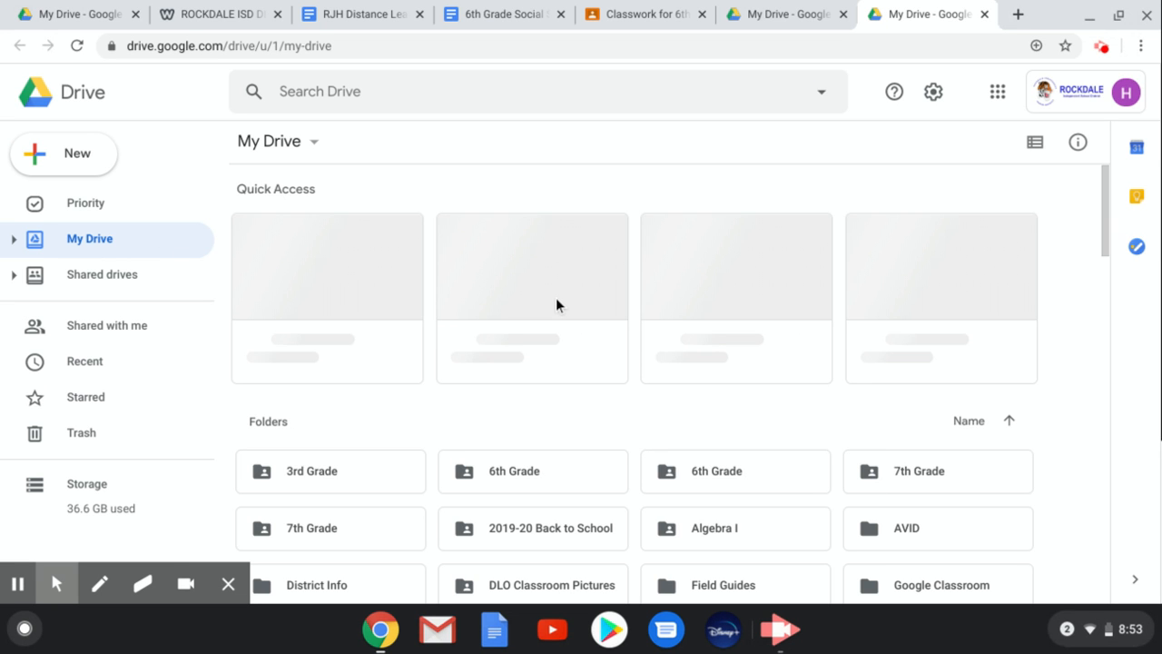
- Browse the files in the school account's My Drive for a document to copy from and open one
scroll(690, 536, down, 15)
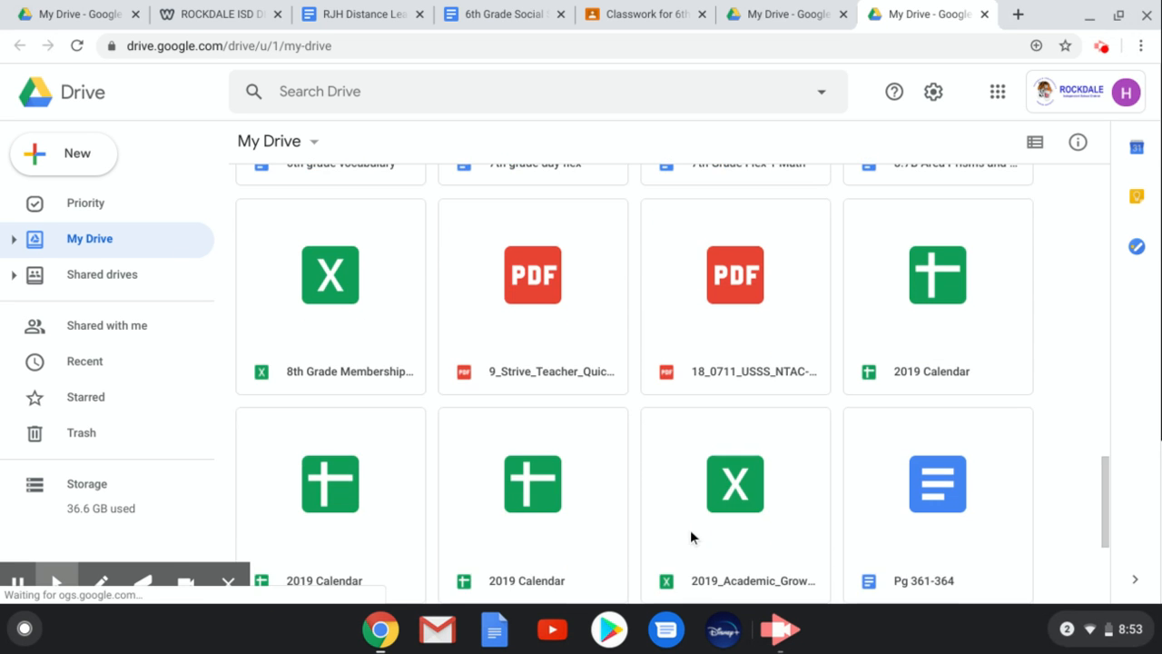
scroll(690, 536, down, 5)
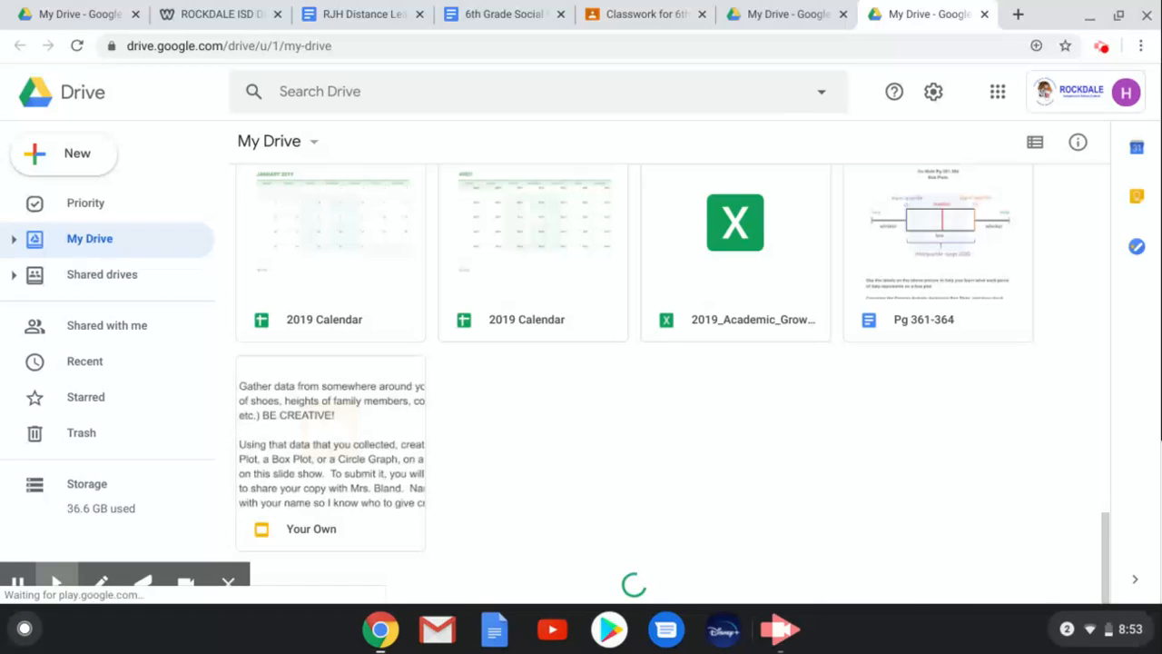
scroll(778, 418, up, 3)
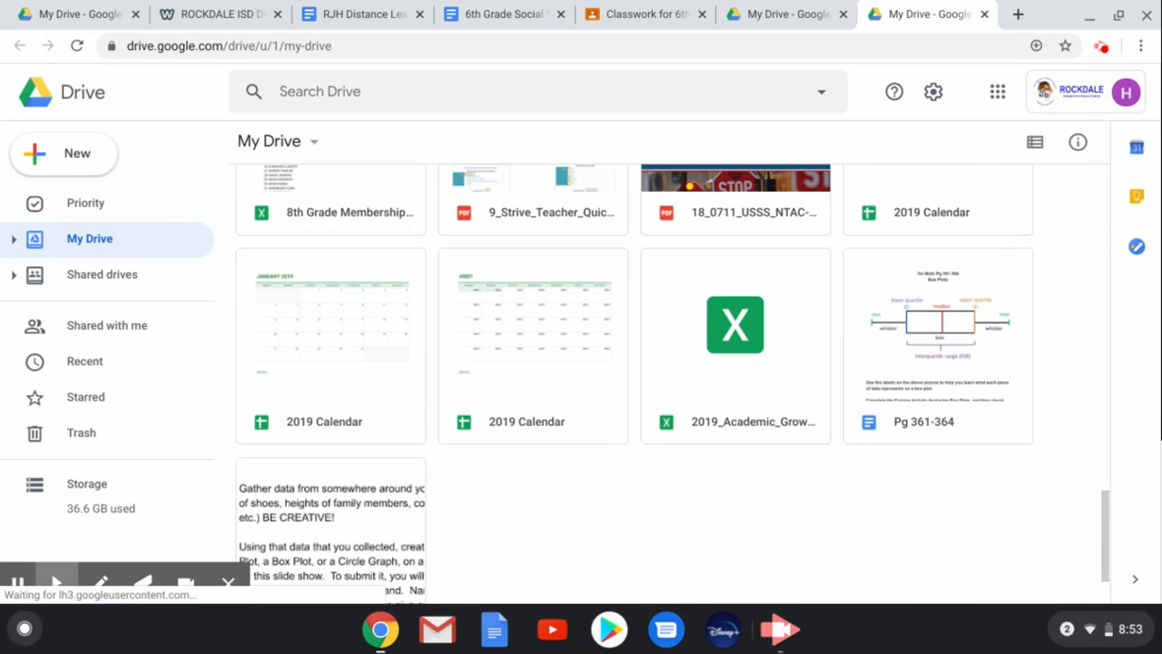
double_click(943, 397)
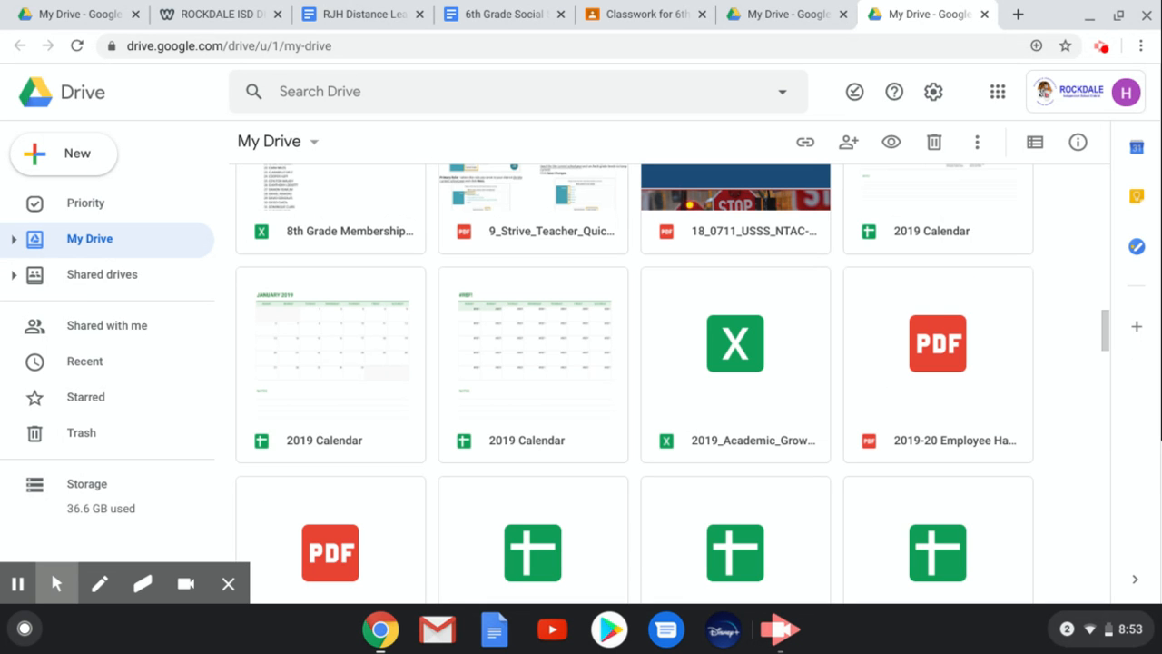
scroll(926, 449, down, 5)
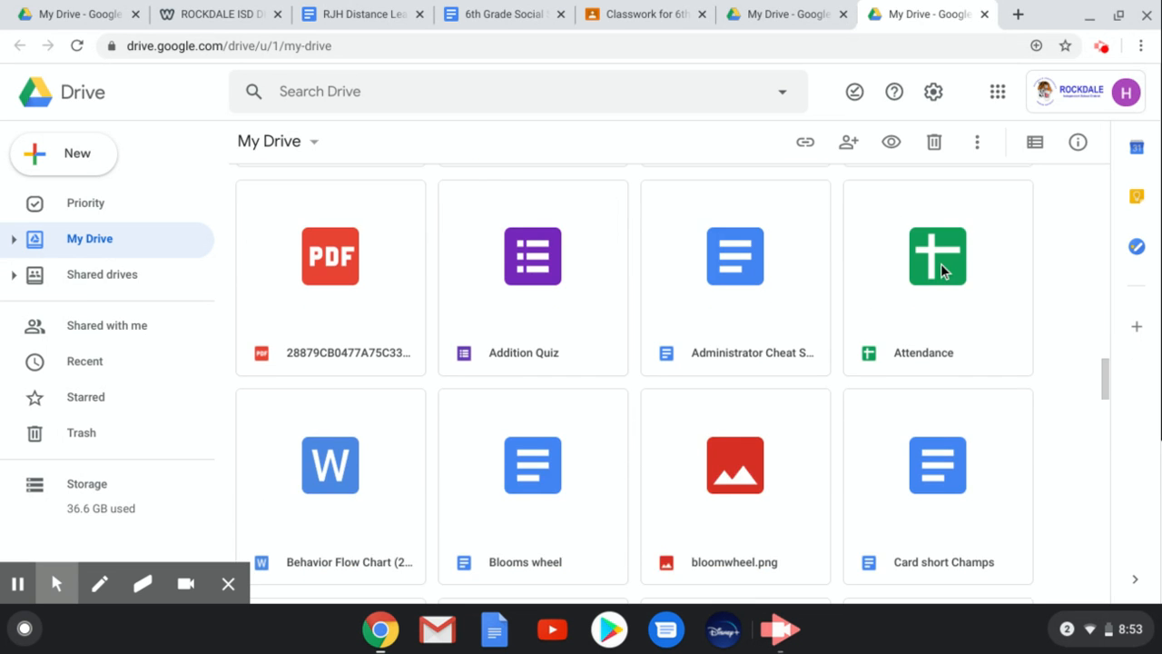
scroll(829, 521, up, 3)
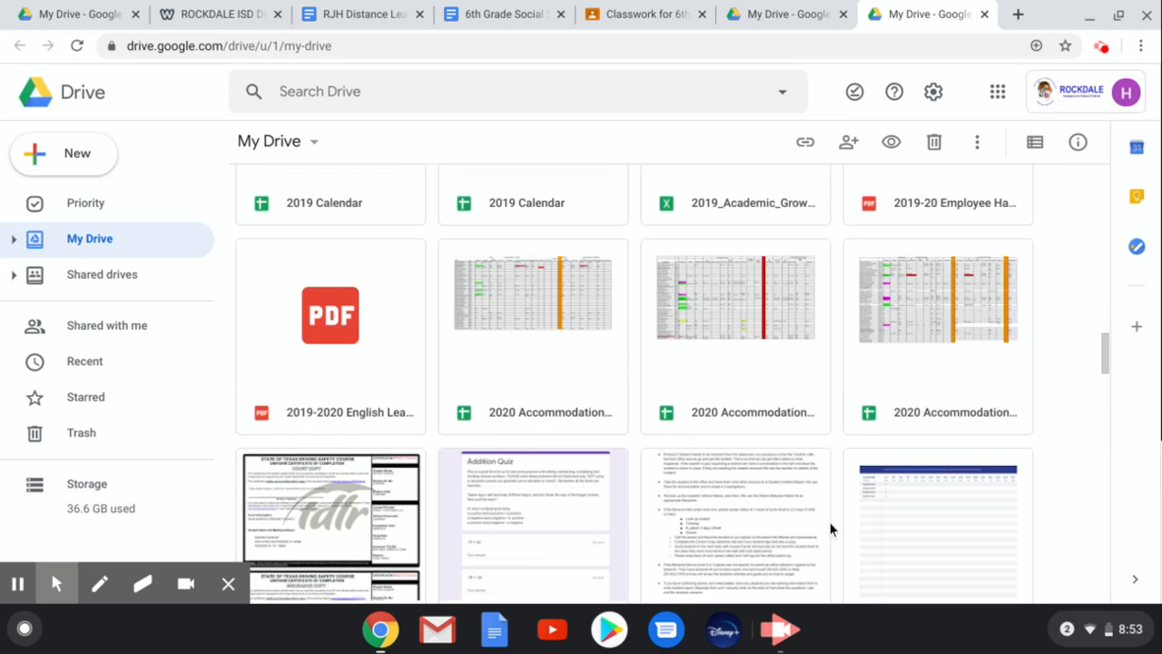
scroll(829, 527, down, 10)
scroll(635, 385, down, 12)
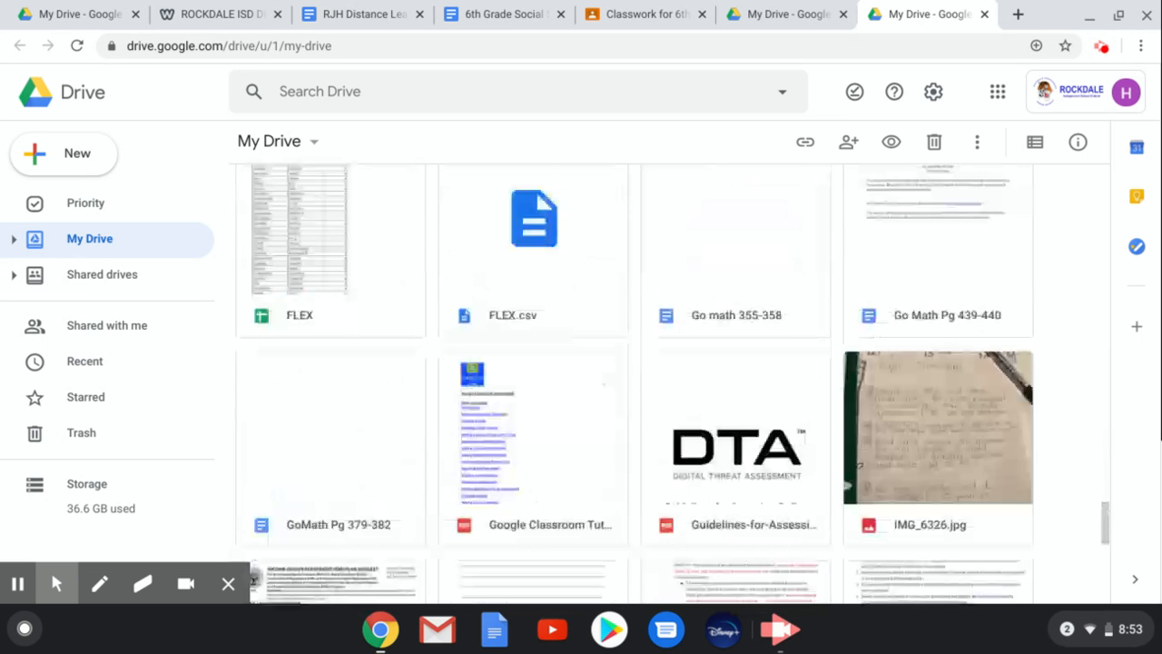
scroll(819, 499, down, 3)
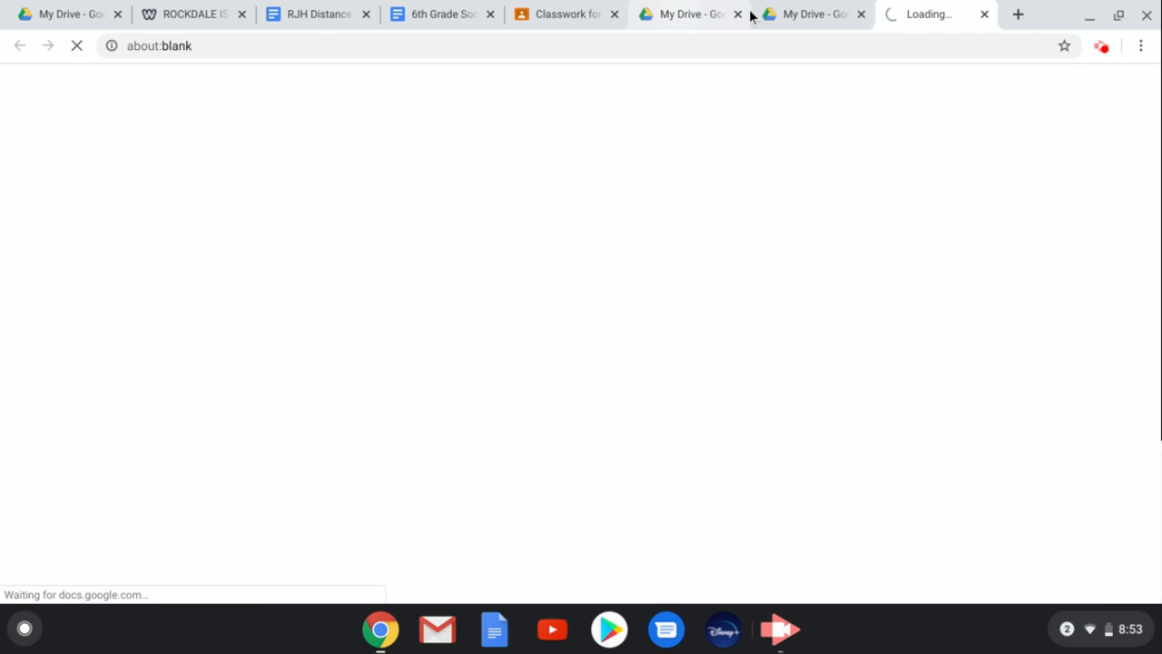
- Close the school Drive tab and, back in the 28) Teacher Heros assignment, create a new Google Docs attachment
click(861, 15)
click(581, 14)
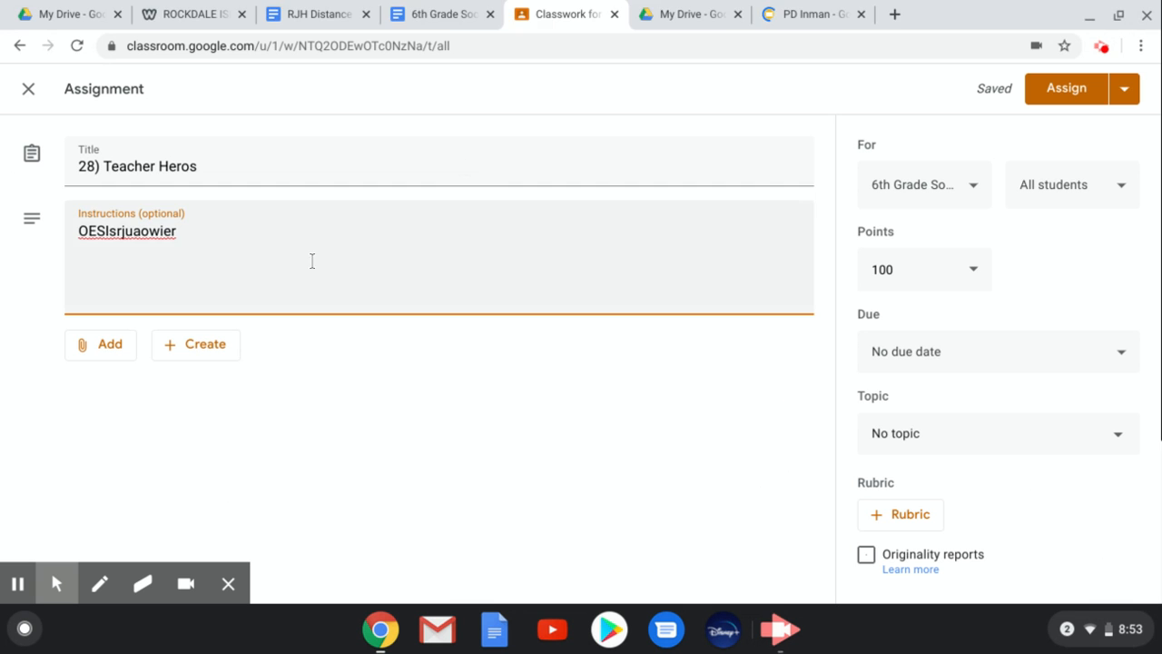
click(199, 355)
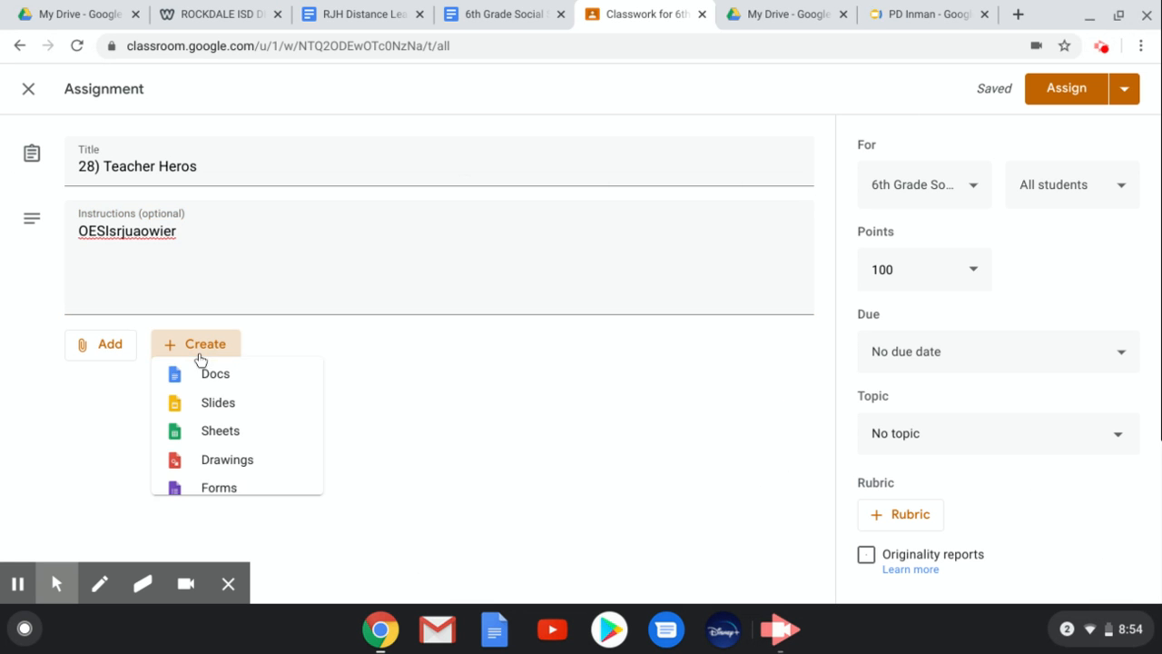
click(210, 384)
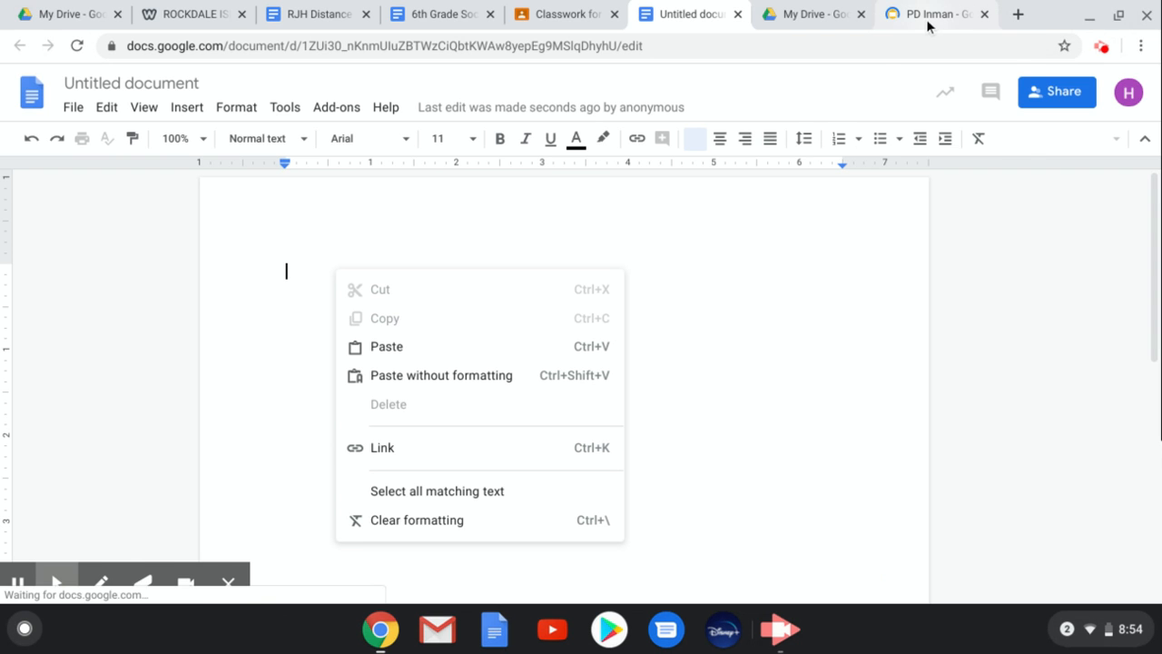
- Close the wrongly opened file and open the Pg 361-364 document from the school account's Drive instead
click(982, 15)
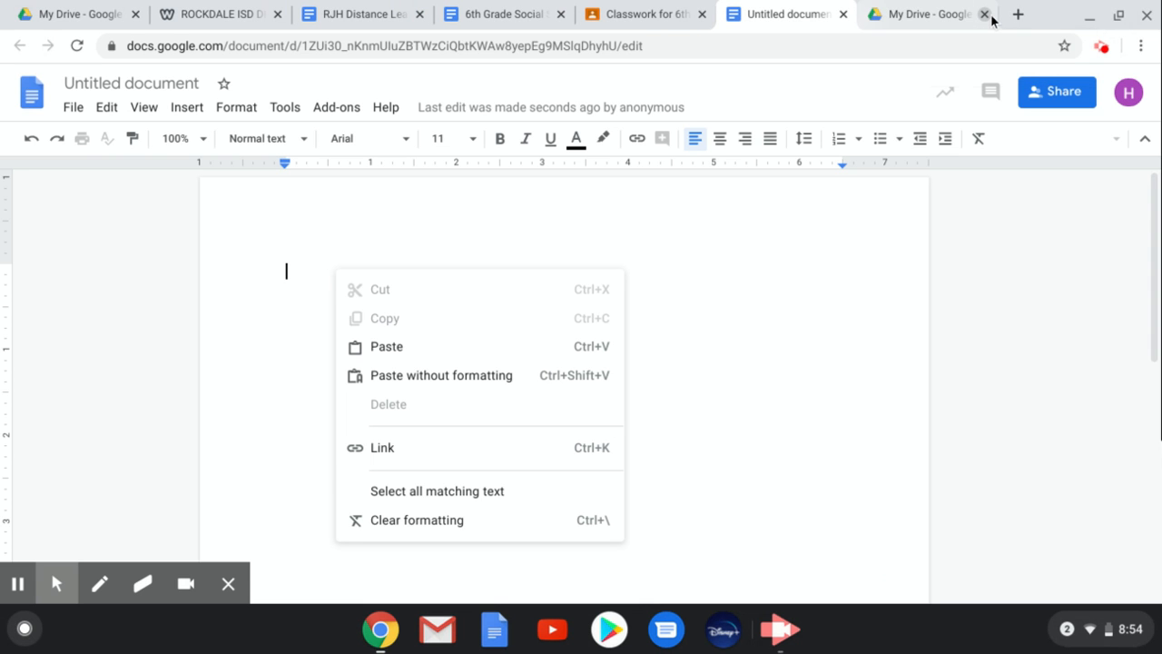
click(904, 18)
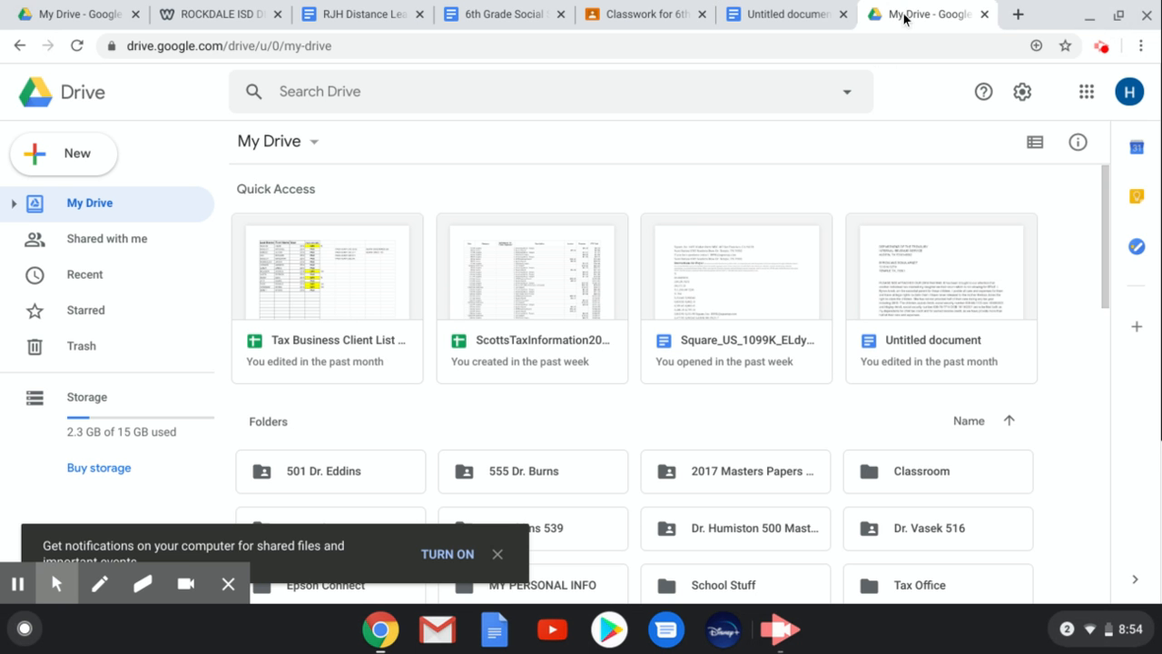
scroll(847, 503, down, 10)
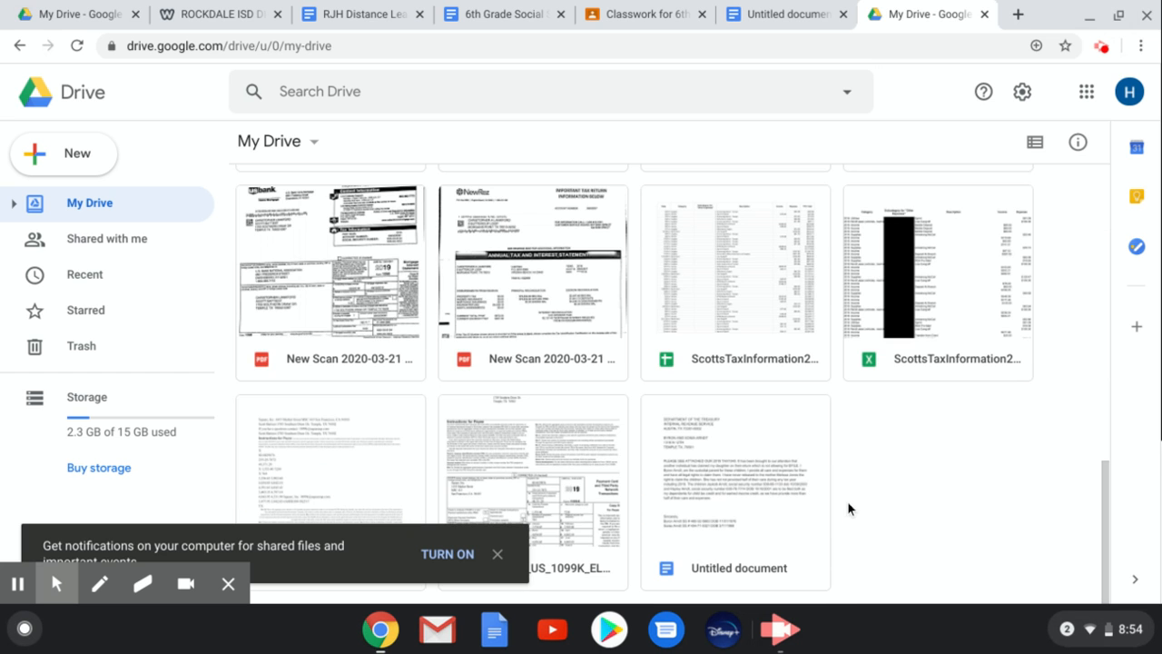
click(1129, 92)
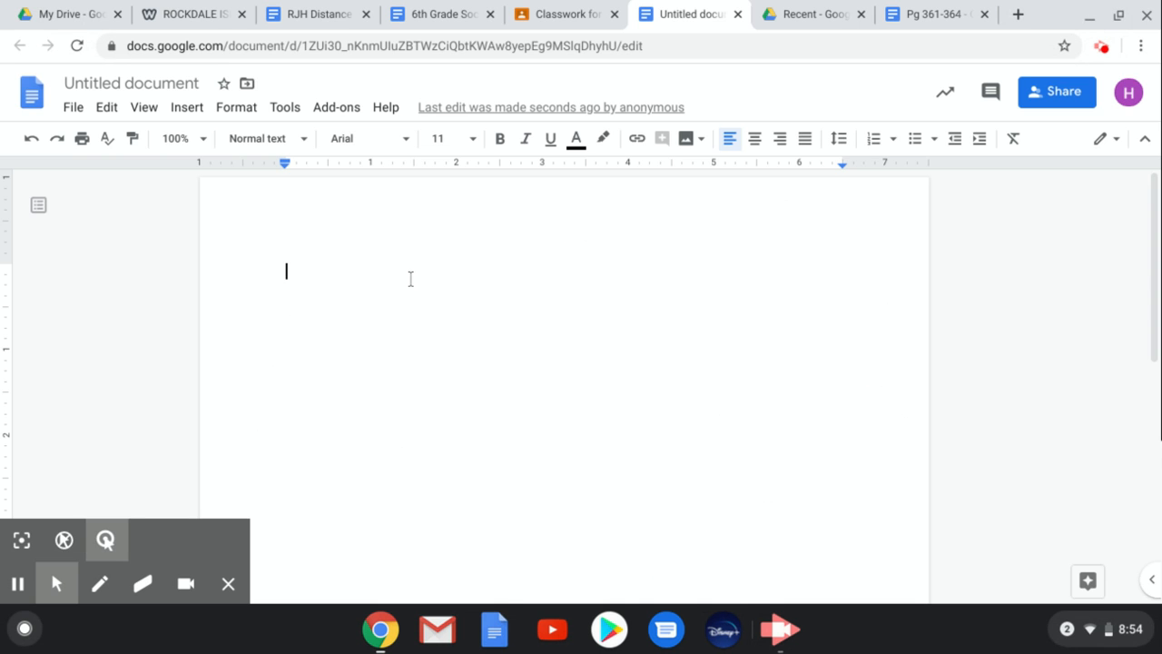
- Check the untitled document's attachment in the assignment, look at the blank document, and switch to the Pg 361-364 document
click(541, 16)
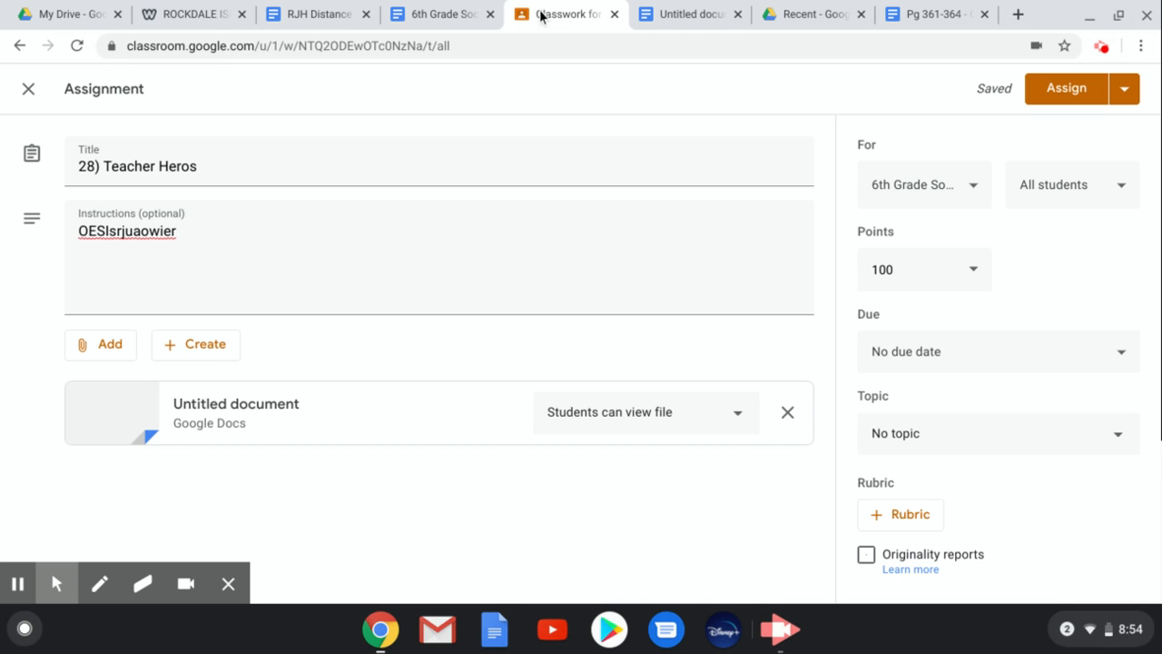
click(687, 24)
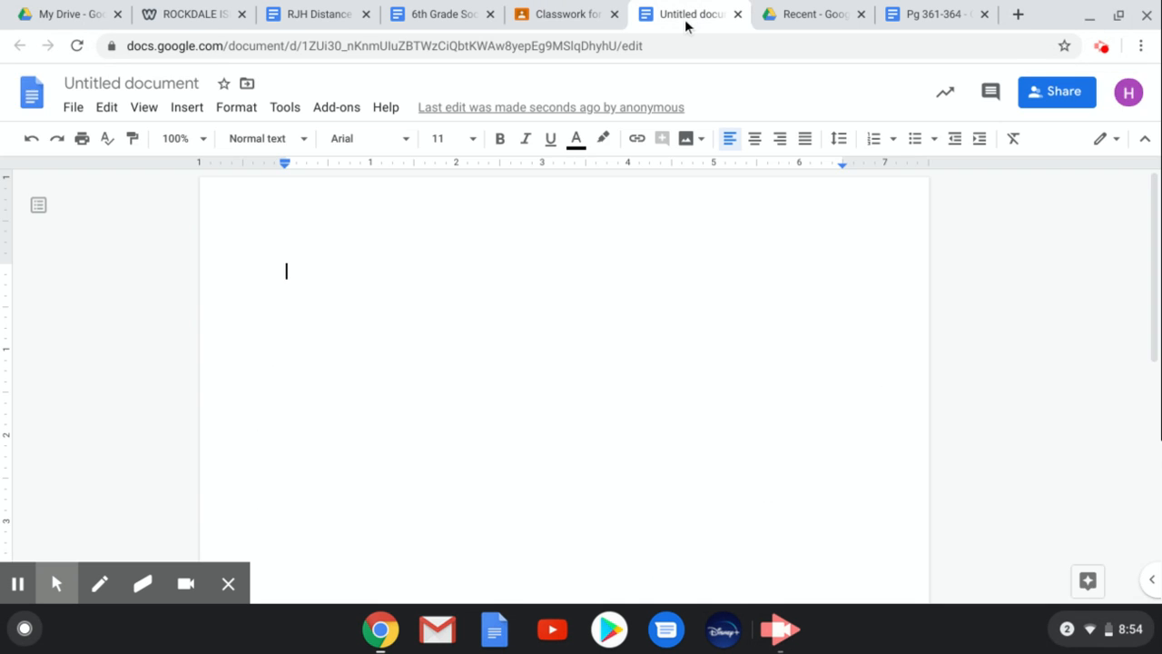
click(931, 16)
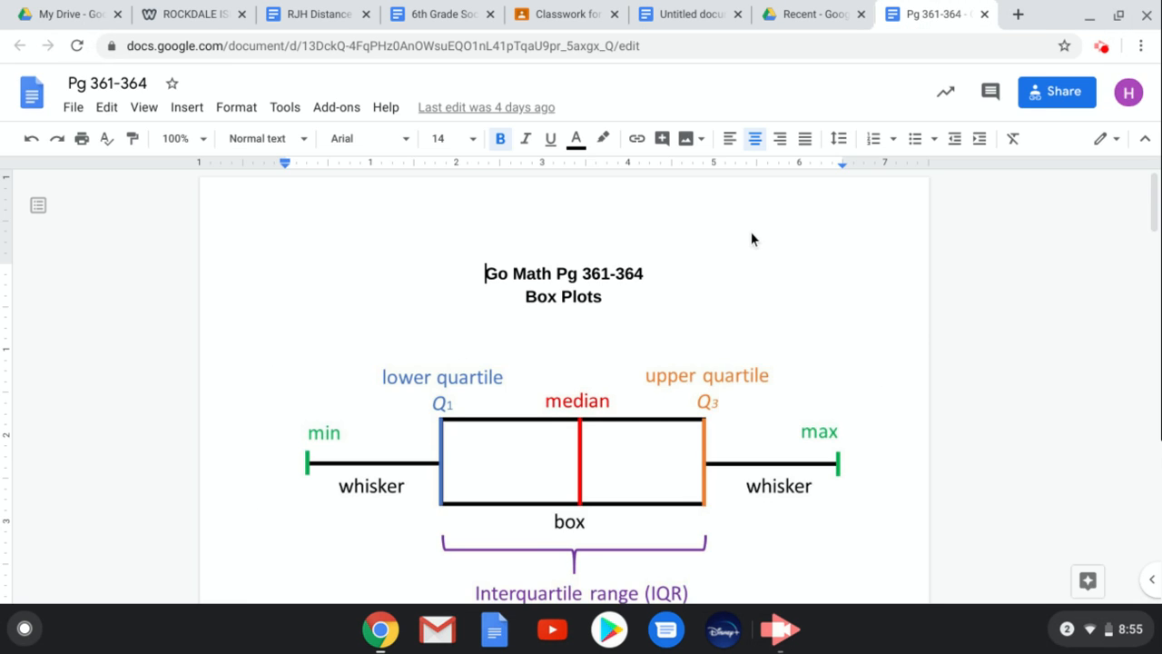
- Copy the Pg 361-364 content from the Go Math Pg 361-364 Box Plots heading down to the Do Guided Practice line
drag(470, 273, 686, 470)
click(685, 471)
scroll(682, 470, up, 20)
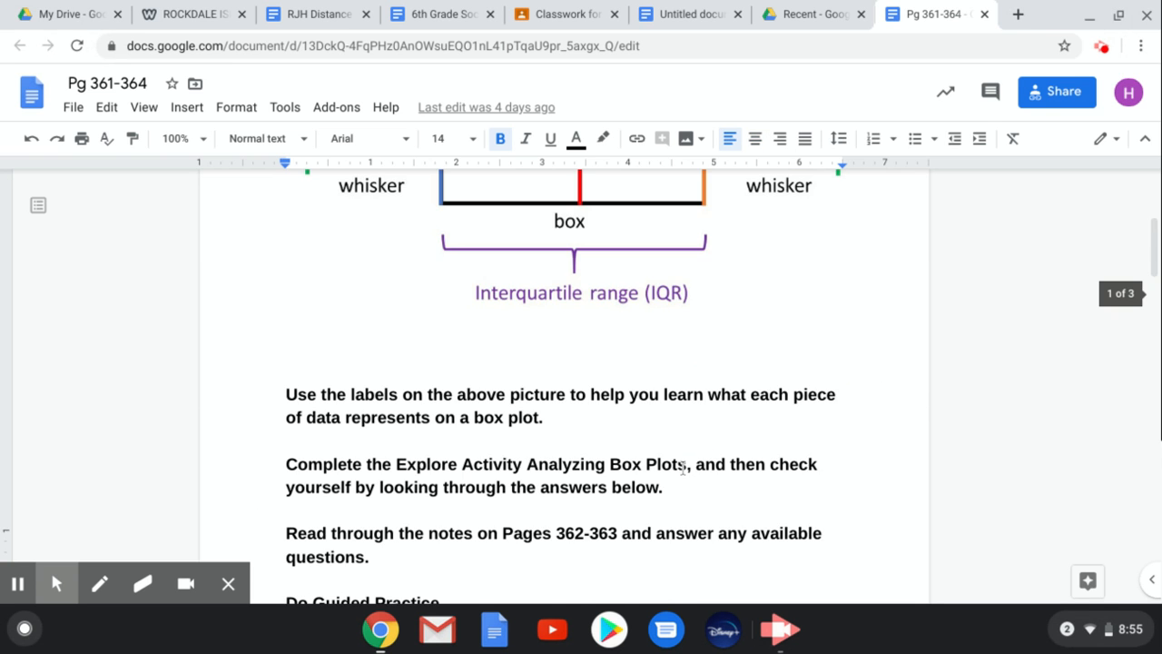
drag(478, 273, 615, 570)
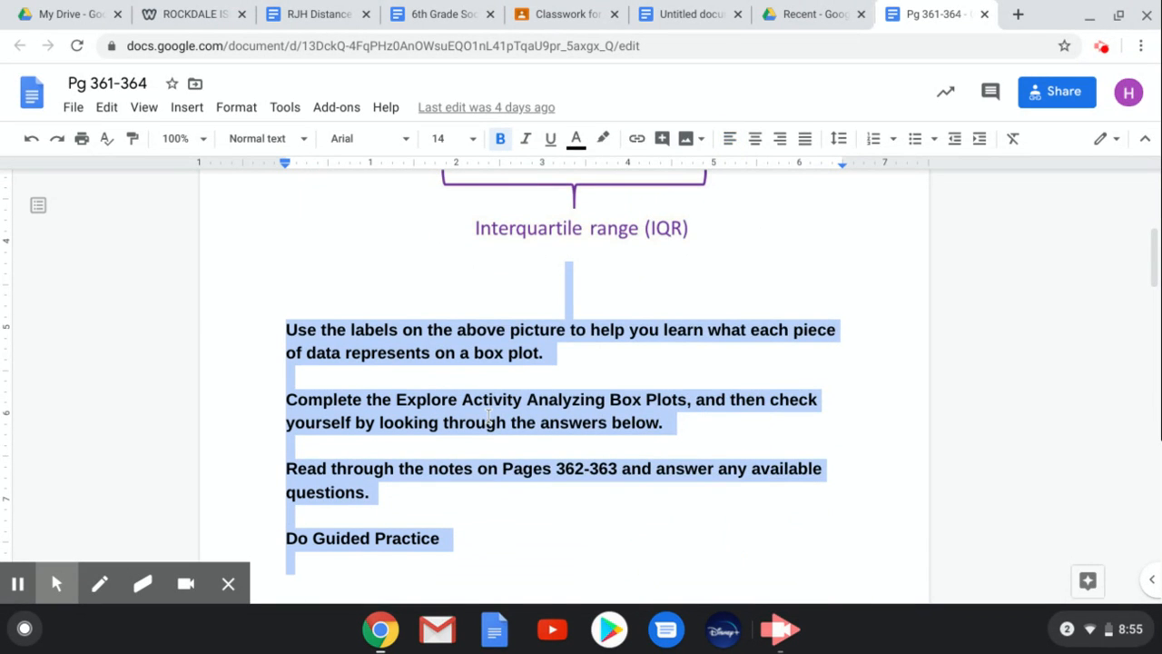
right_click(489, 416)
click(526, 175)
- Paste the copied box plot lesson into the blank untitled document attached to the assignment
click(669, 16)
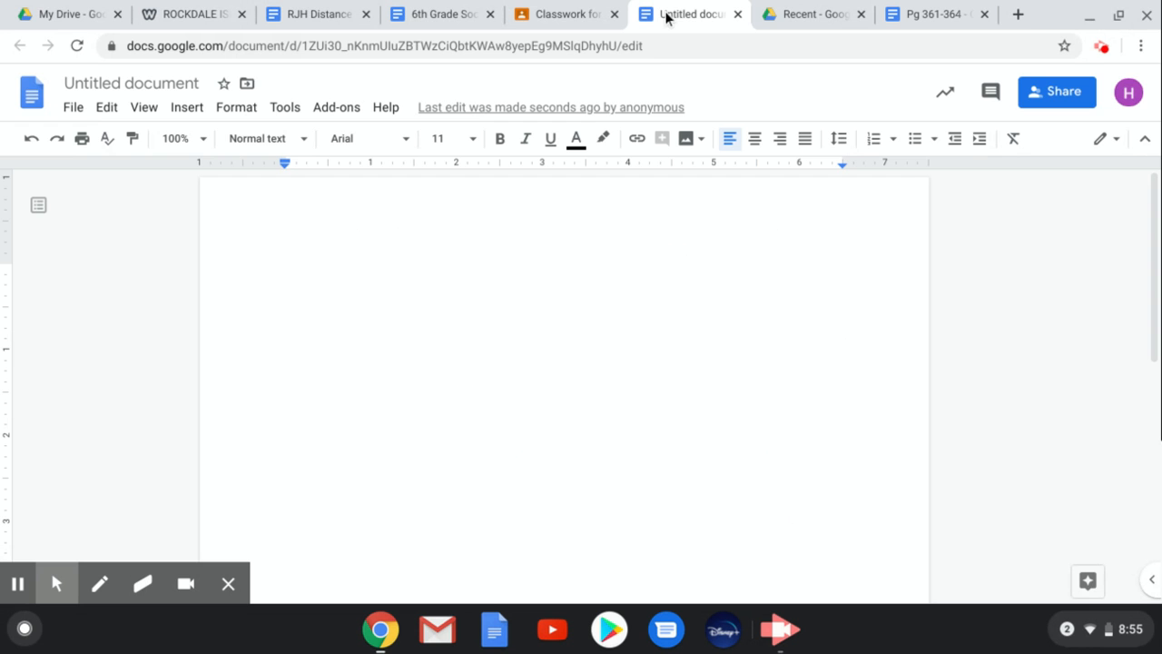
right_click(497, 318)
click(548, 374)
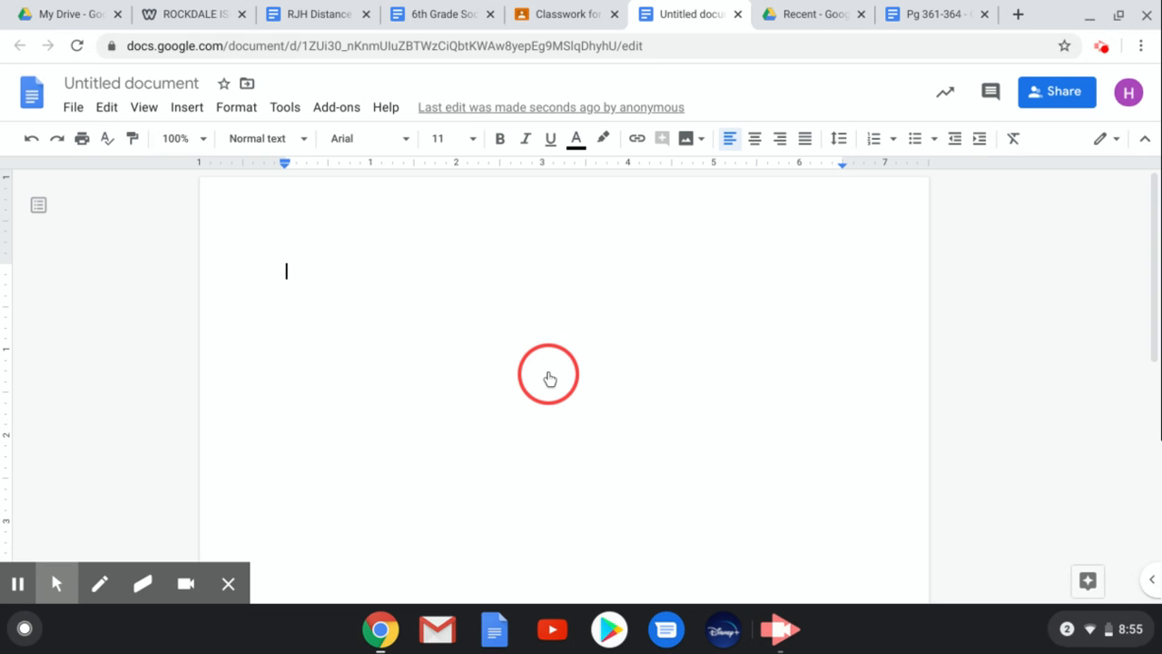
- Name the document containing the pasted box plot lesson "28) New Go Math Pg 361-364" and close the source Pg 361-364 document
scroll(550, 379, up, 5)
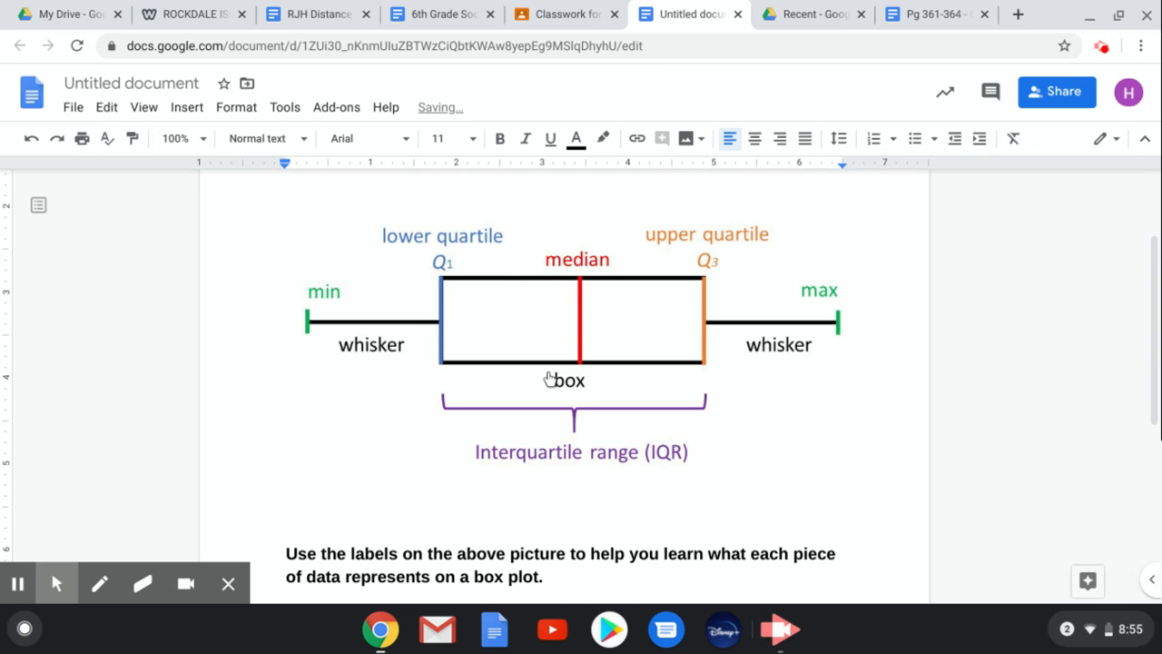
scroll(547, 385, down, 5)
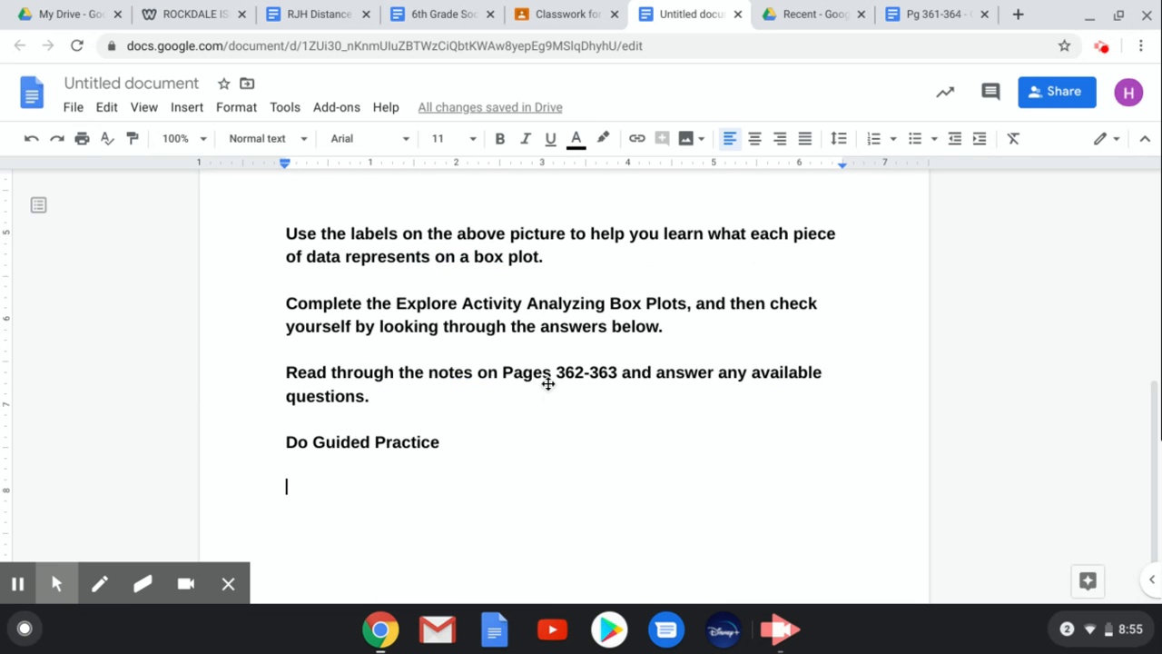
click(371, 480)
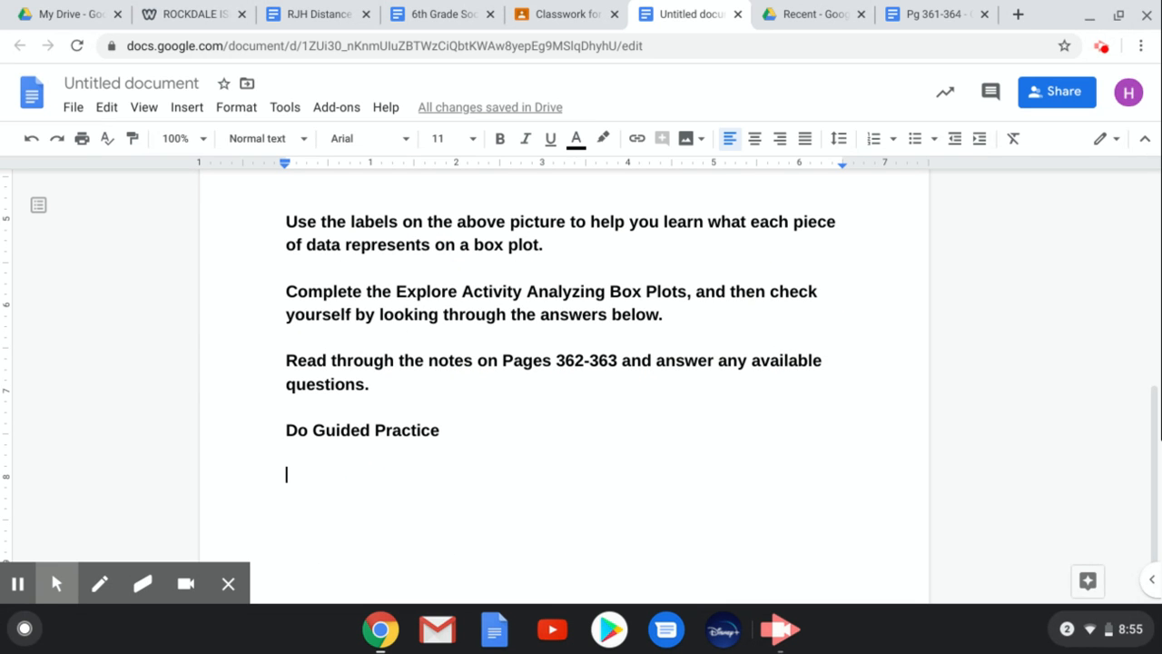
click(488, 431)
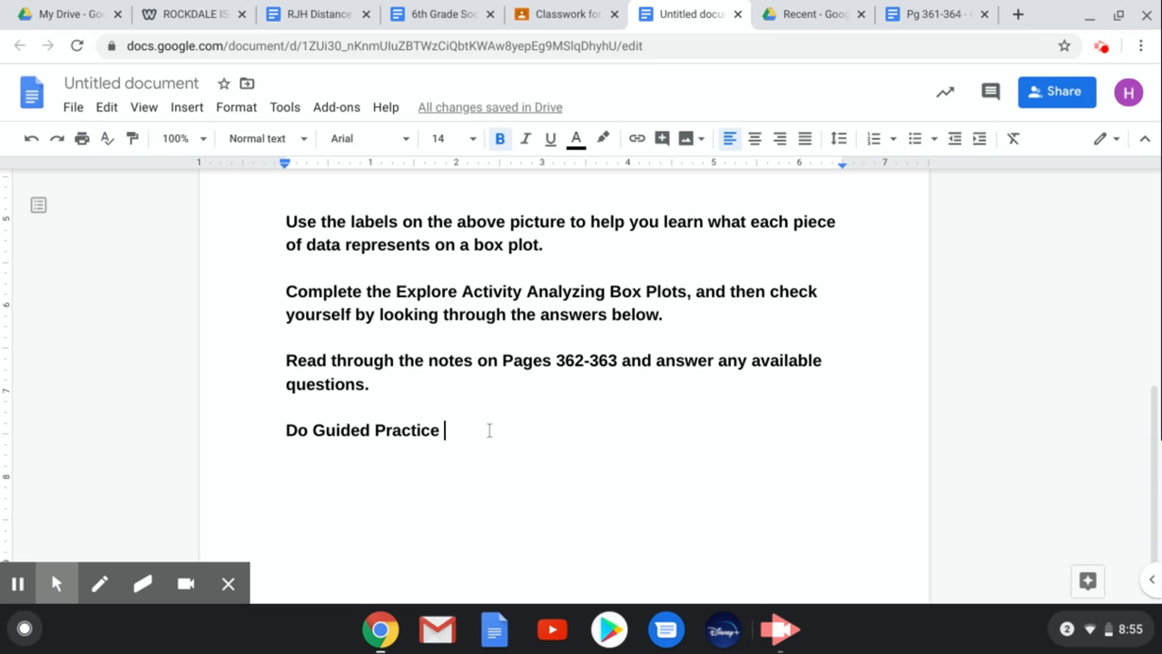
click(123, 85)
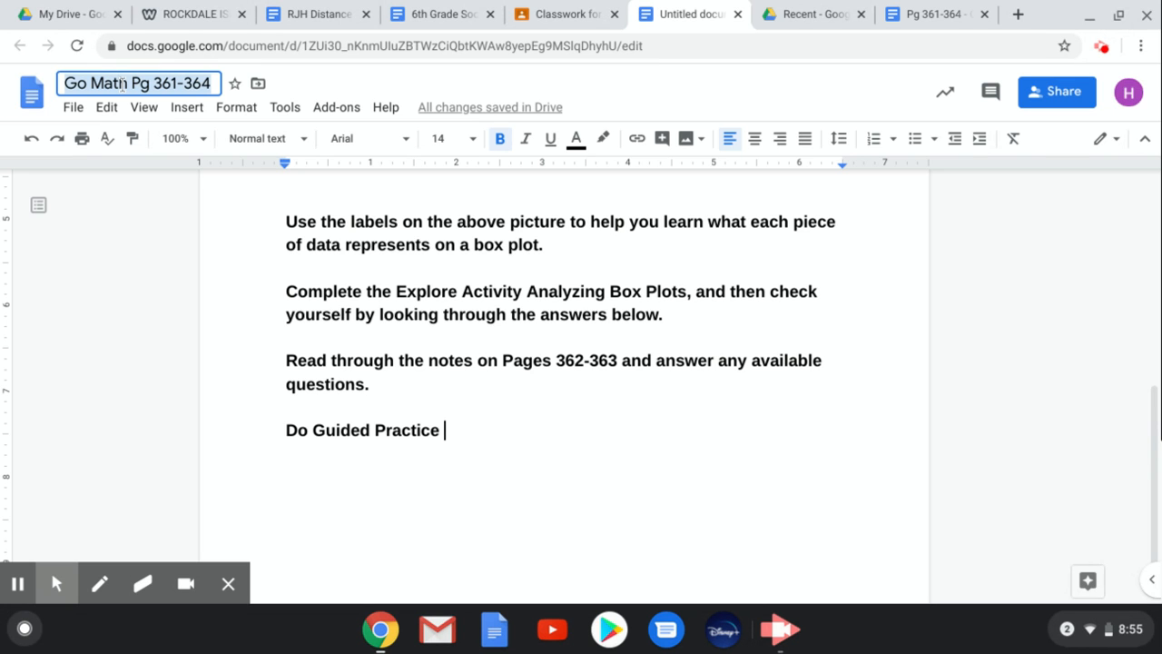
click(68, 84)
text(New)
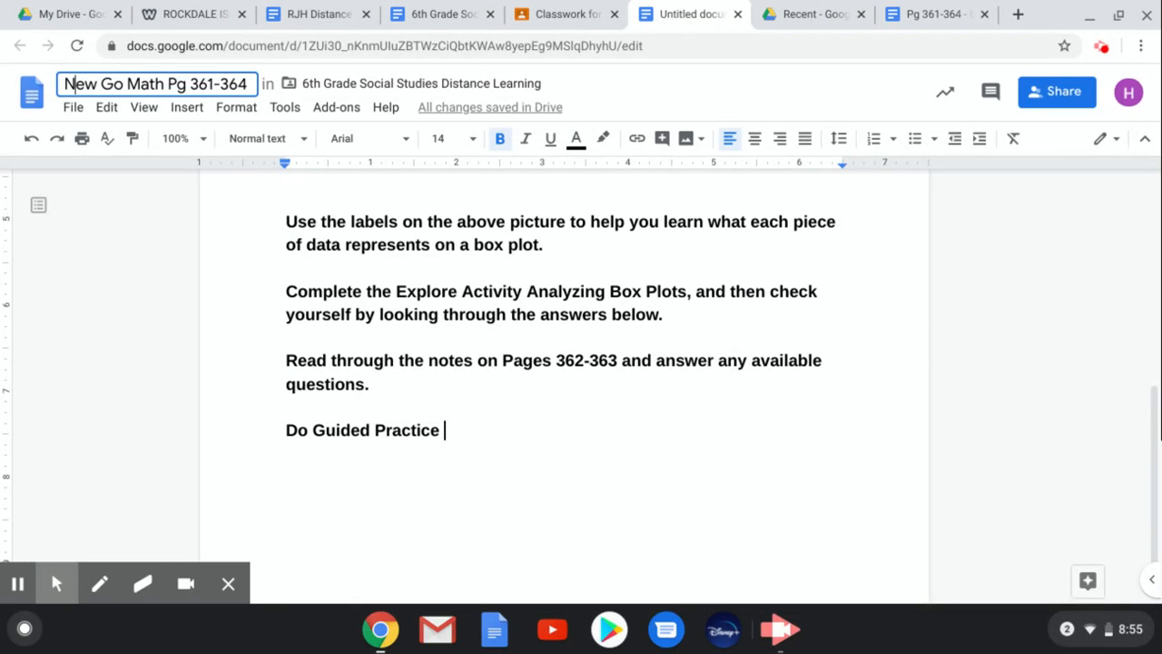
text(28))
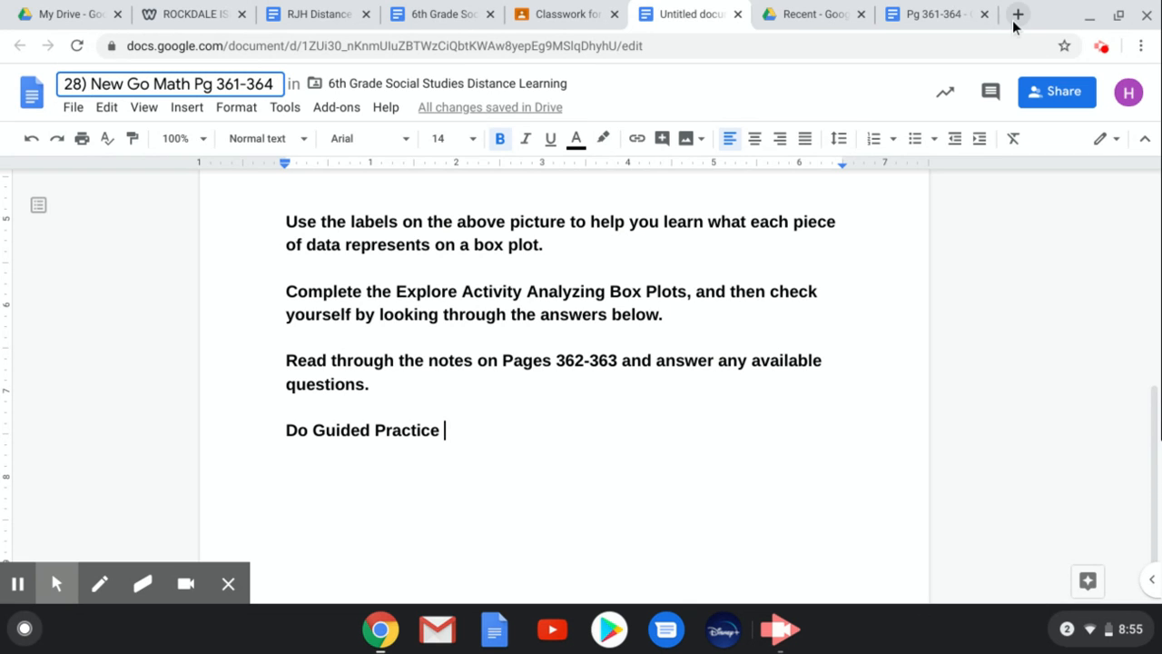
click(985, 15)
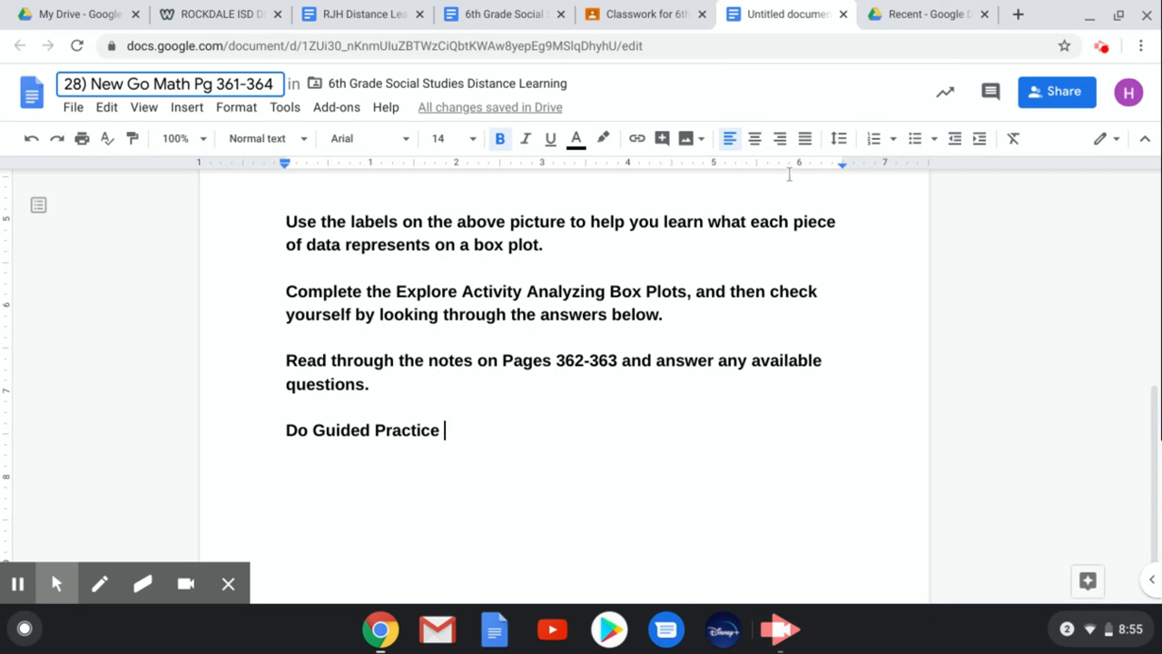
- Share the new document so that anyone with the link can view it, and copy its shareable link
scroll(717, 278, up, 5)
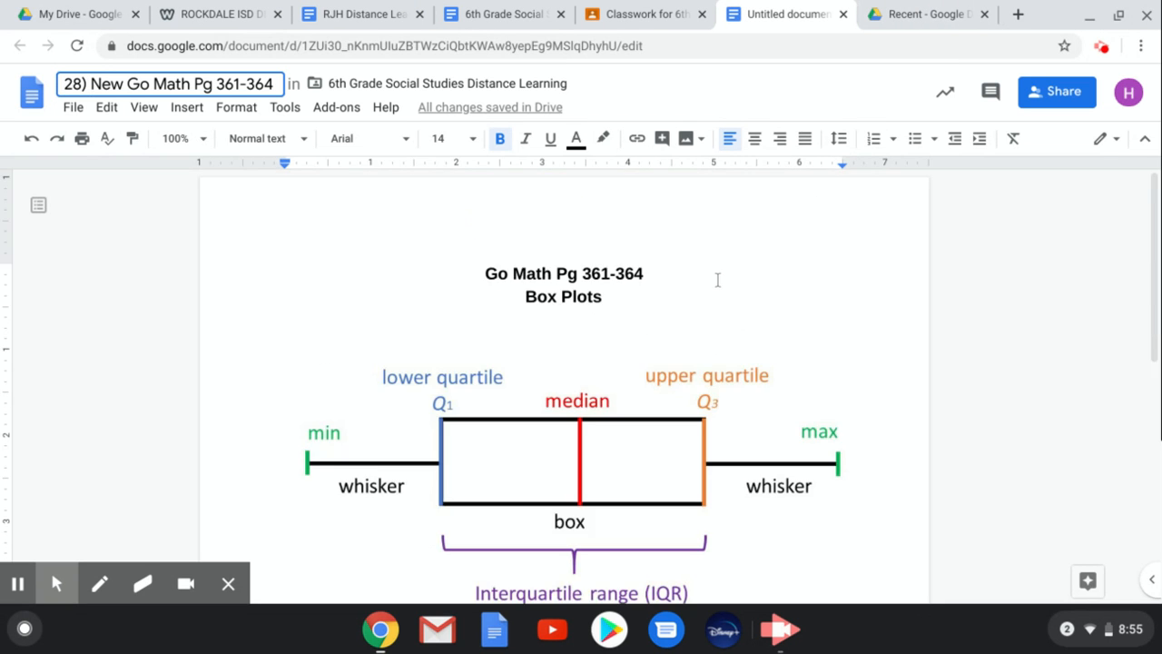
click(1072, 100)
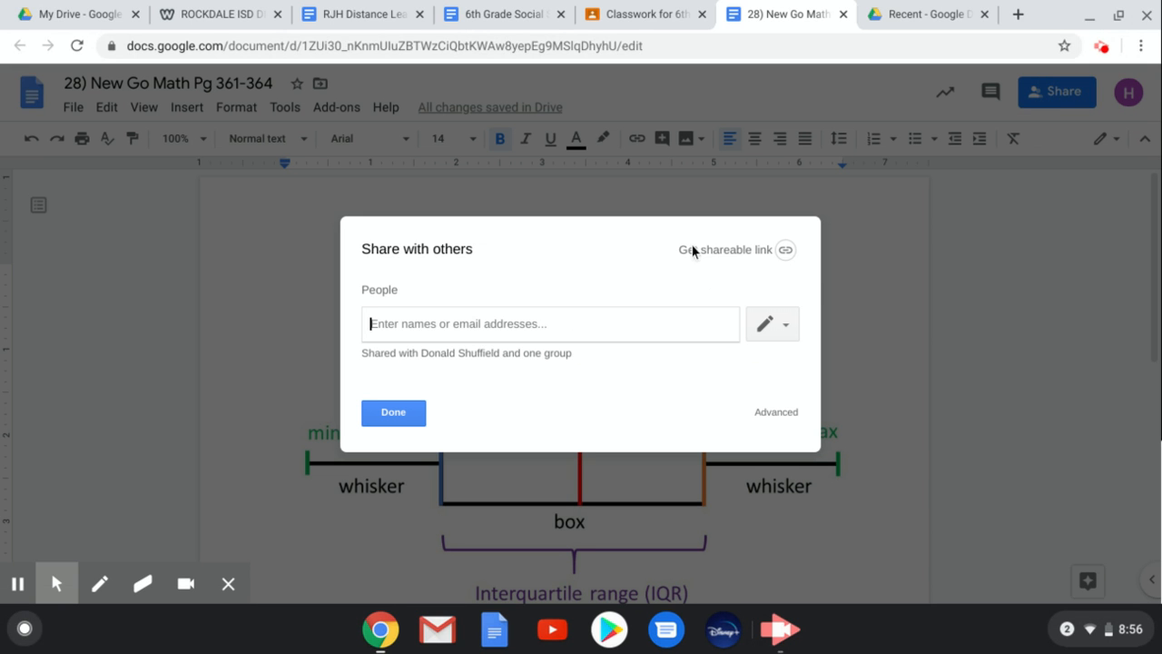
click(708, 252)
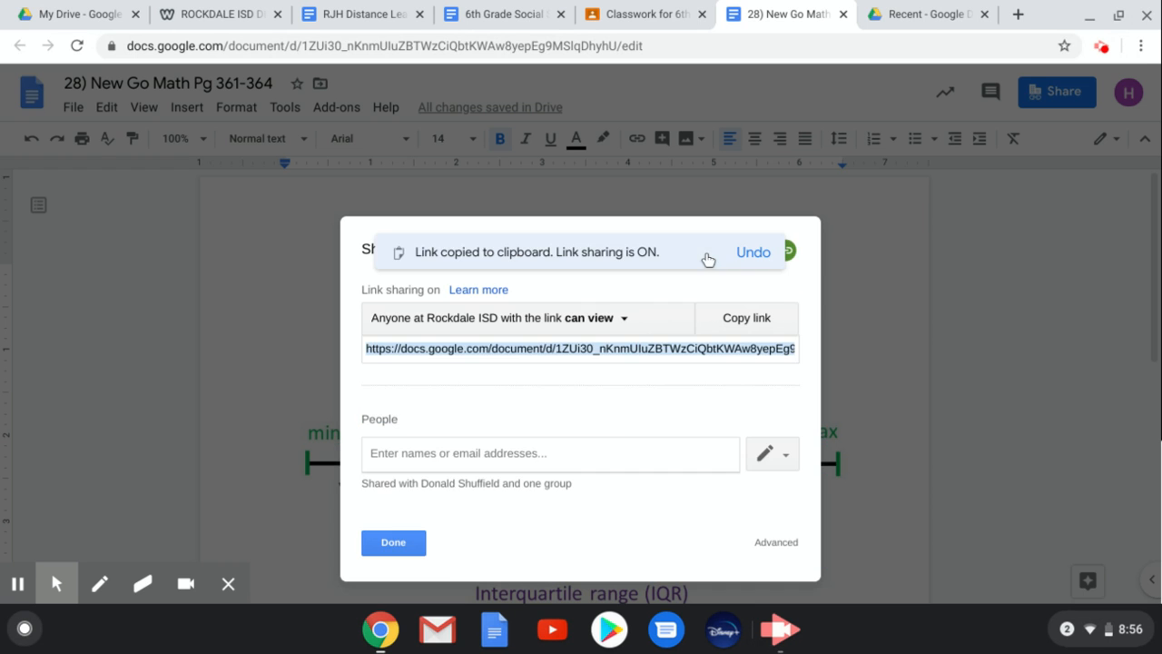
click(529, 330)
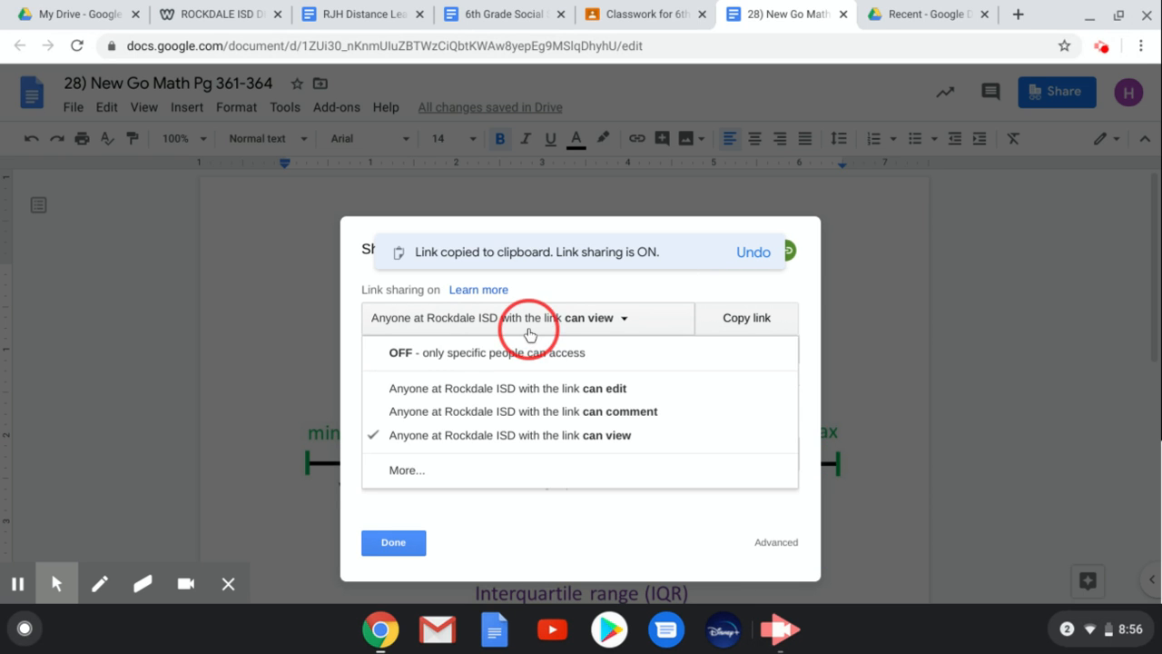
click(407, 471)
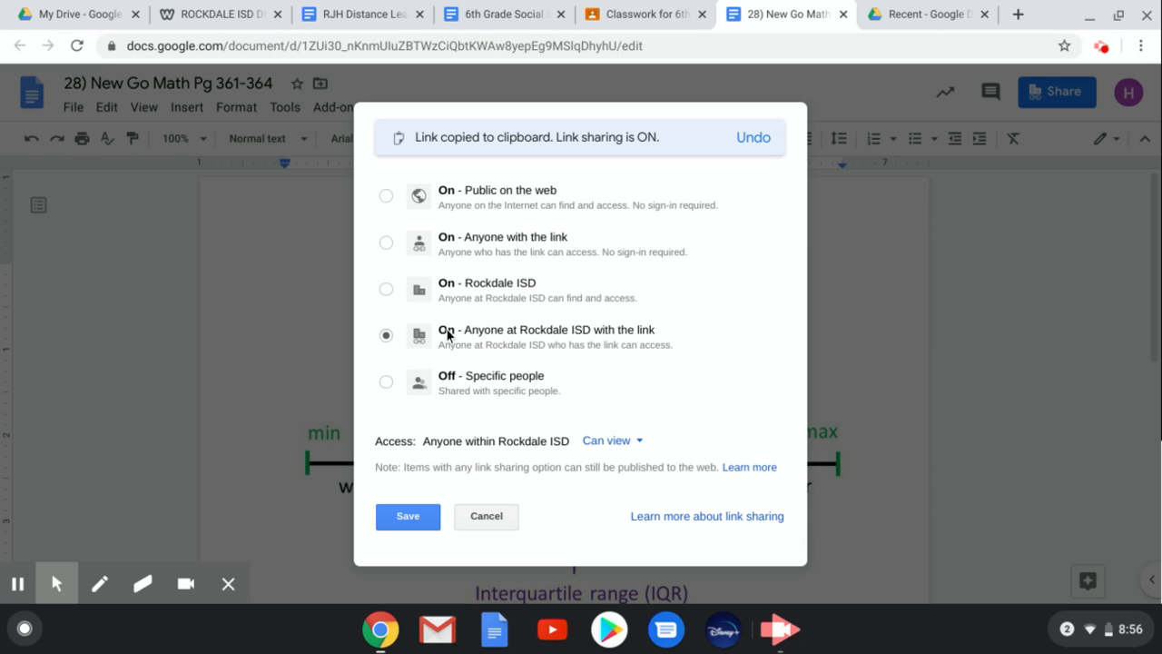
click(449, 249)
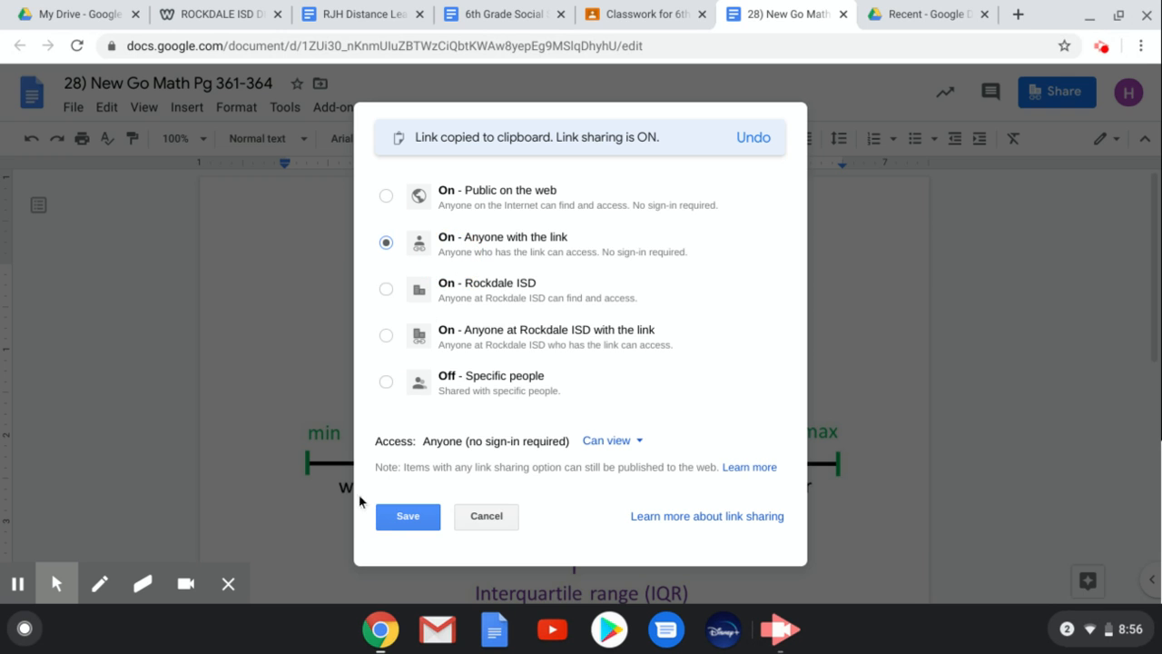
click(388, 530)
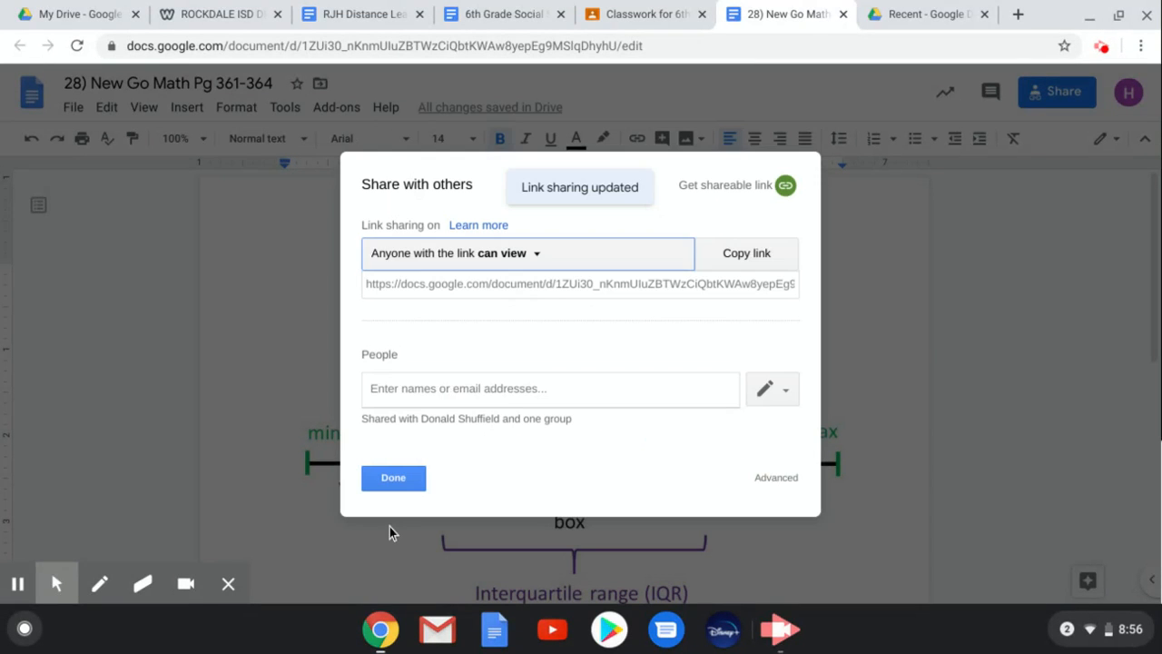
click(743, 256)
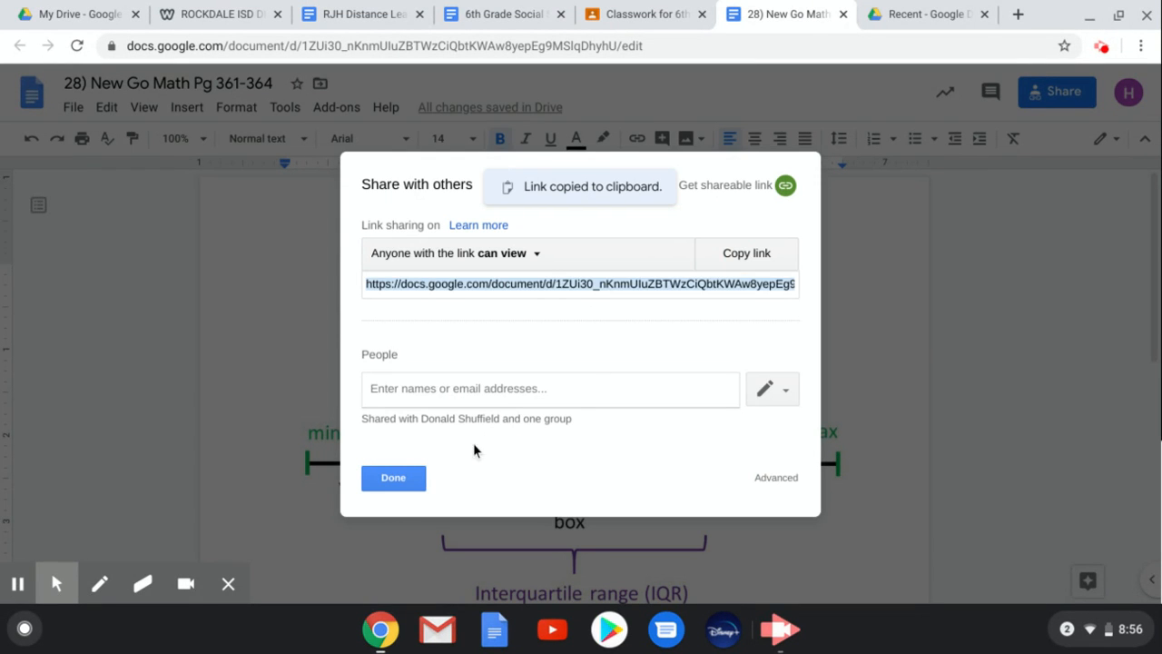
click(404, 477)
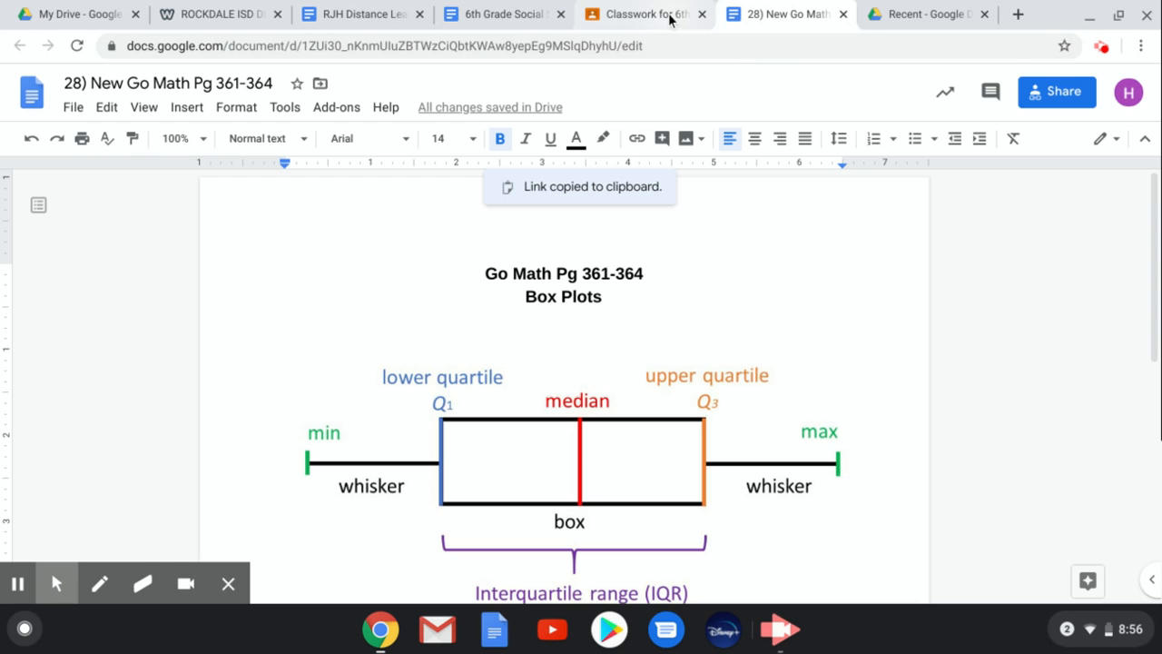
- Close the finished document, set the assignment's attachment to Make a copy for each student, and assign 28) Teacher Heros
click(843, 15)
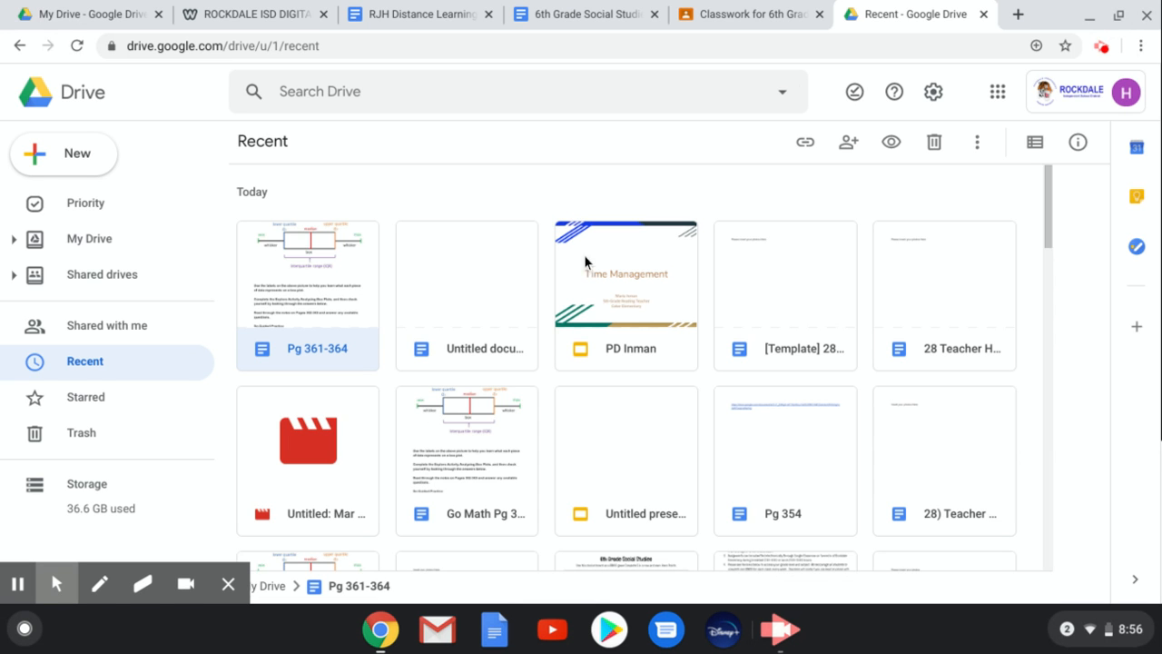
click(708, 14)
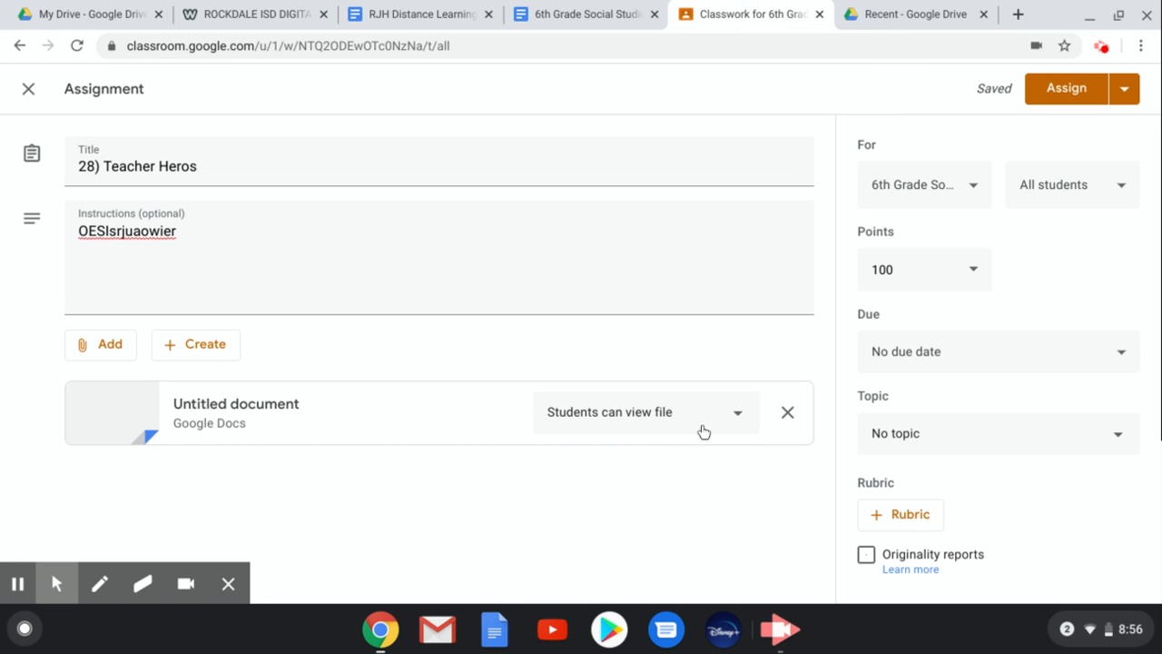
click(739, 419)
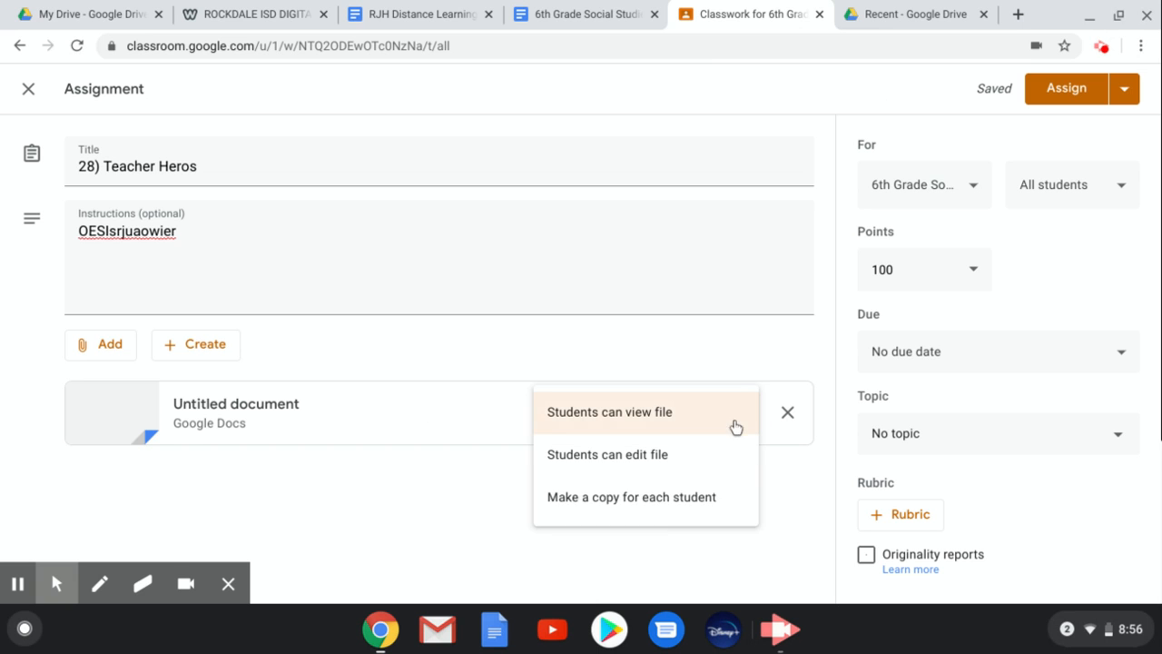
click(660, 510)
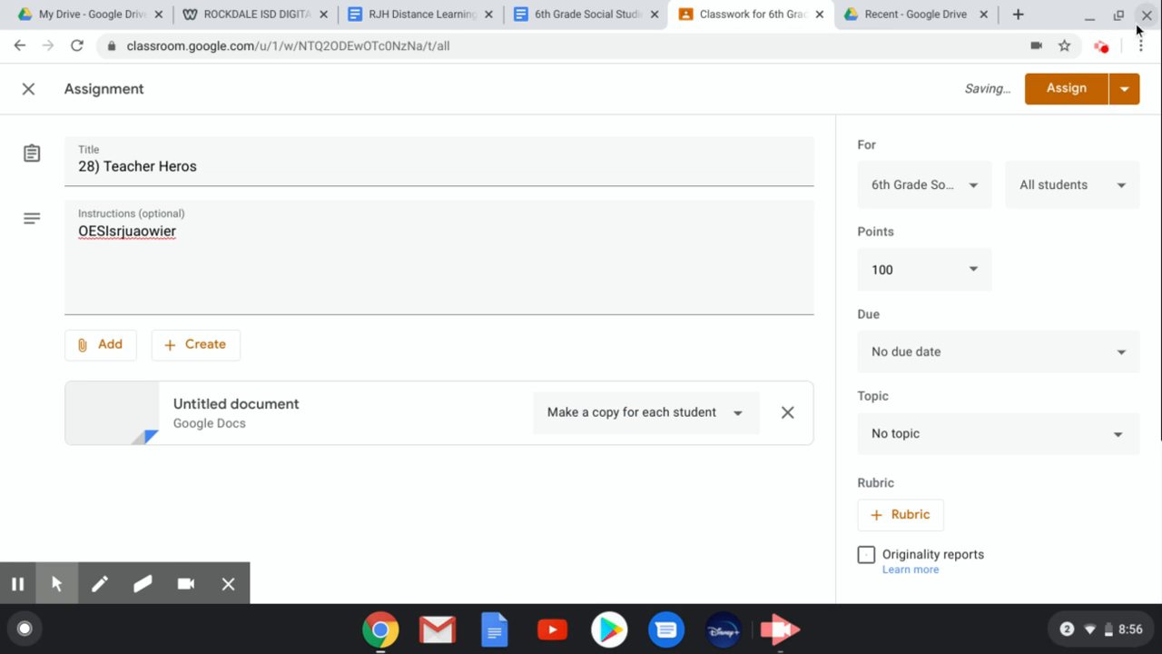
click(1072, 98)
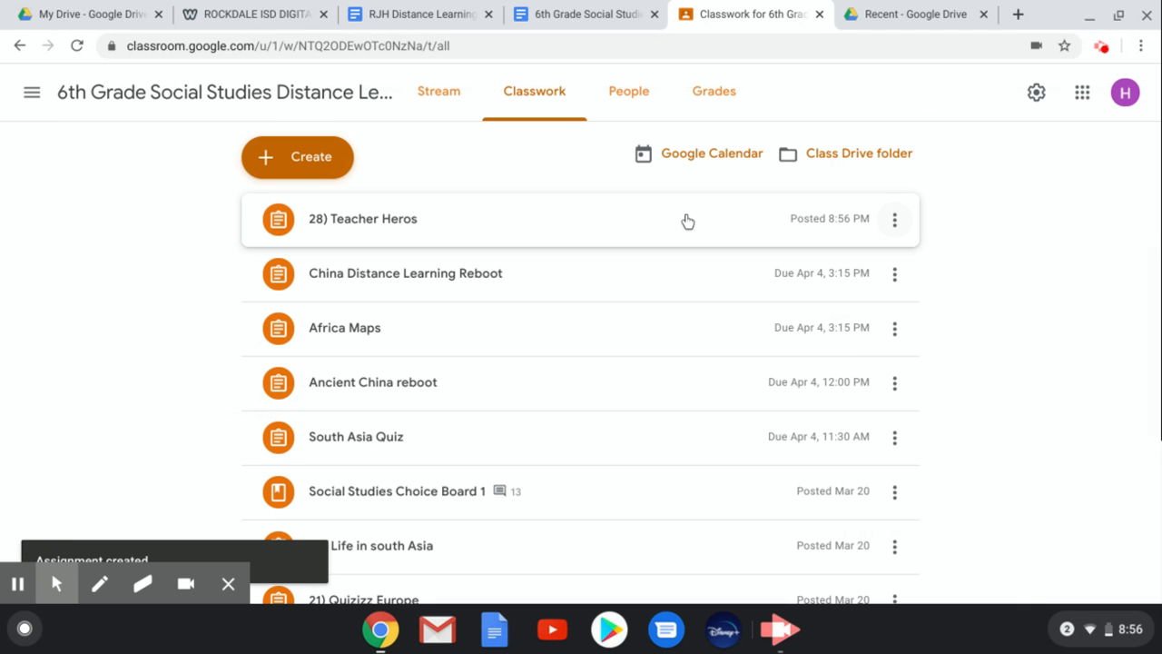
- Copy the link of the posted 28) Teacher Heros assignment from the class's Classwork list
click(543, 16)
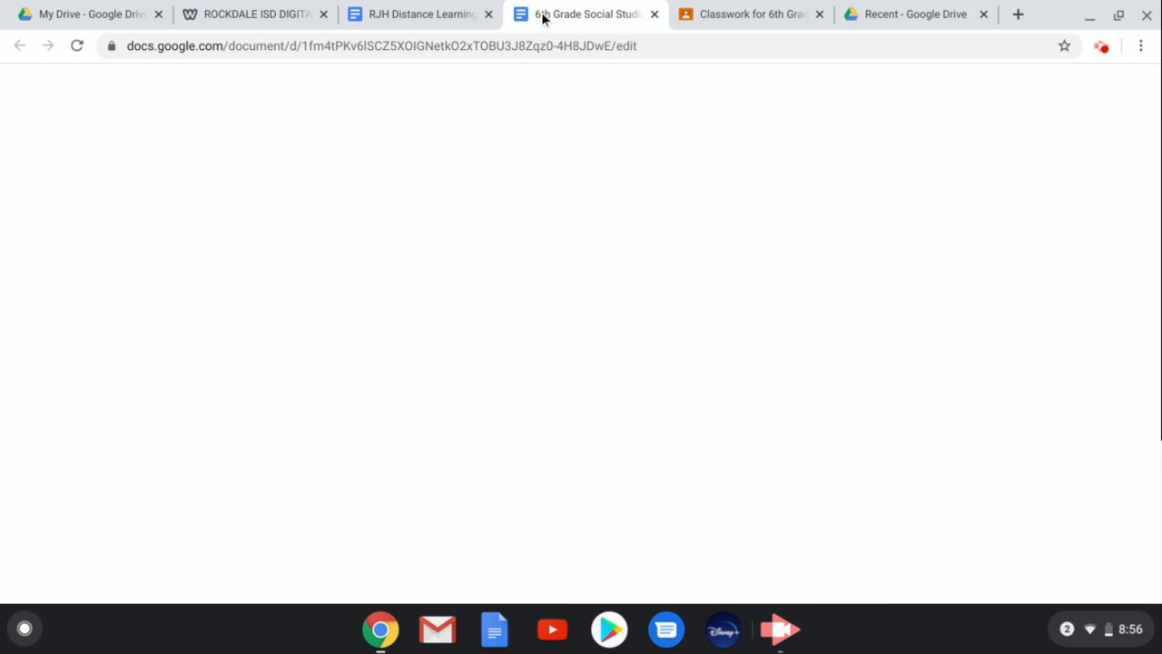
click(746, 20)
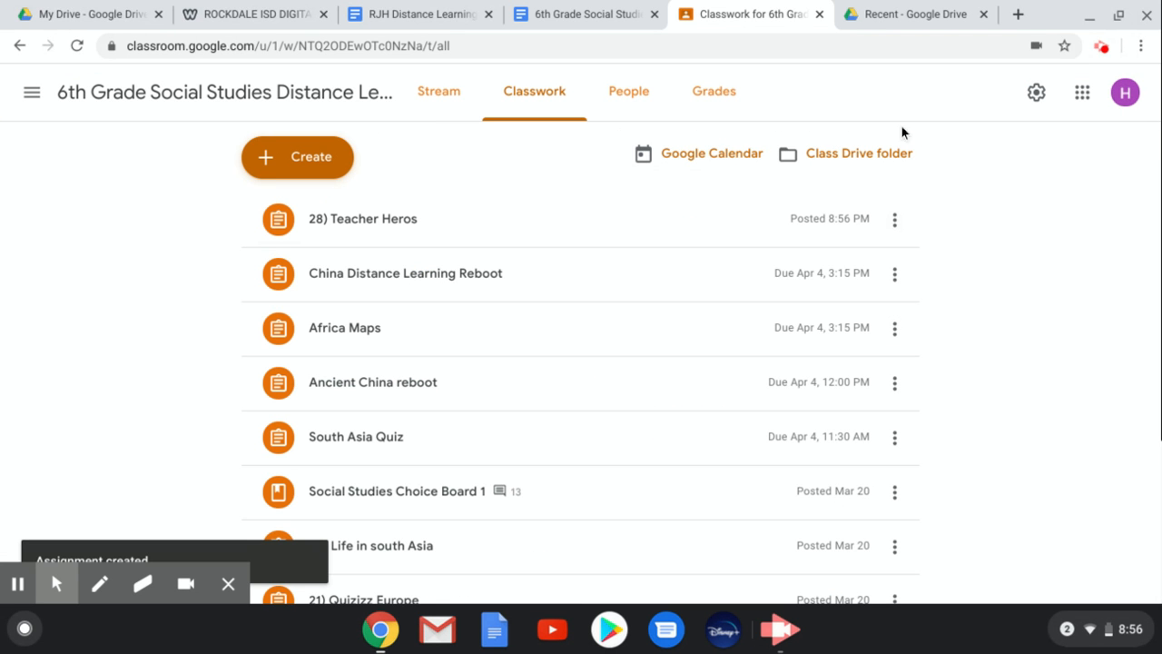
click(894, 222)
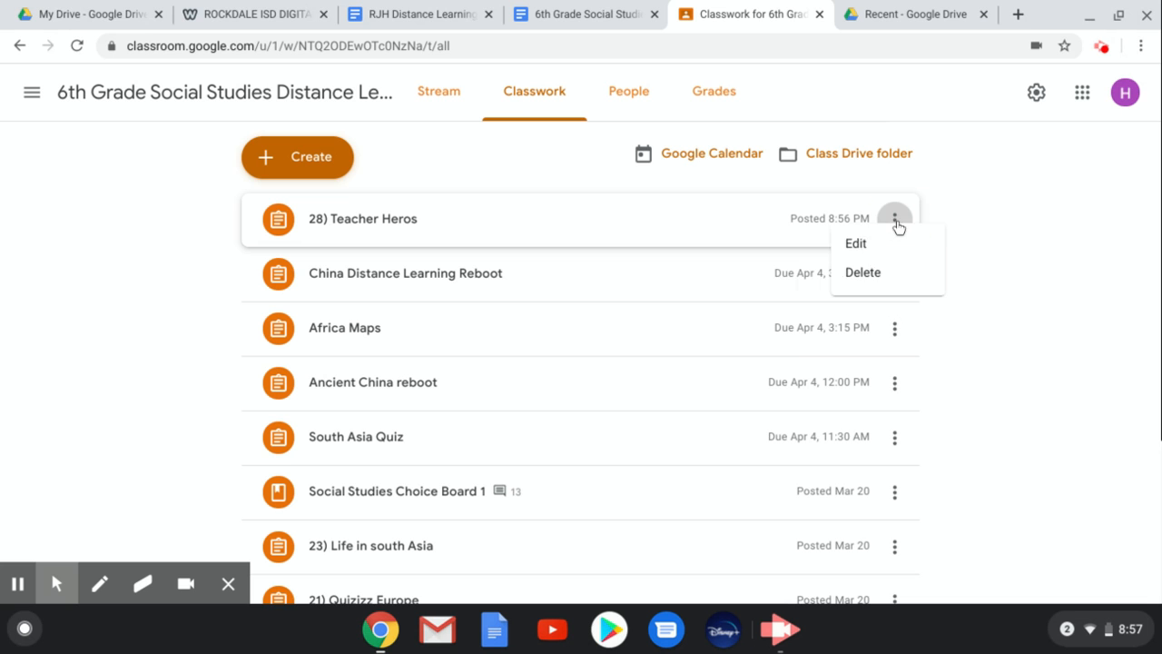
click(999, 230)
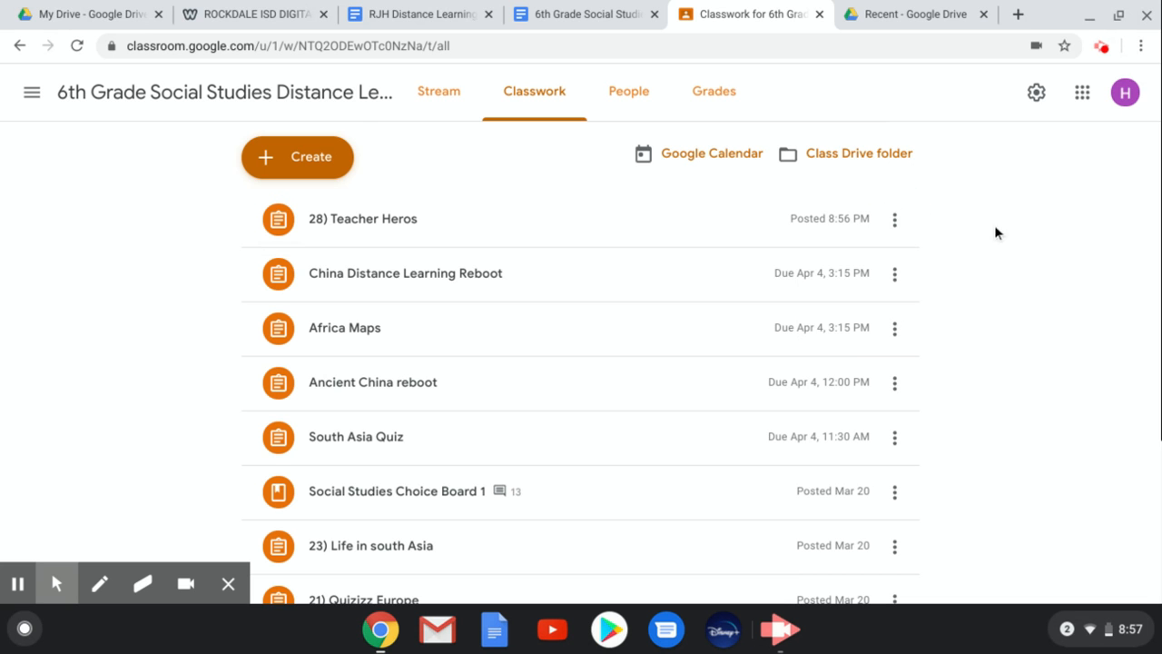
click(896, 222)
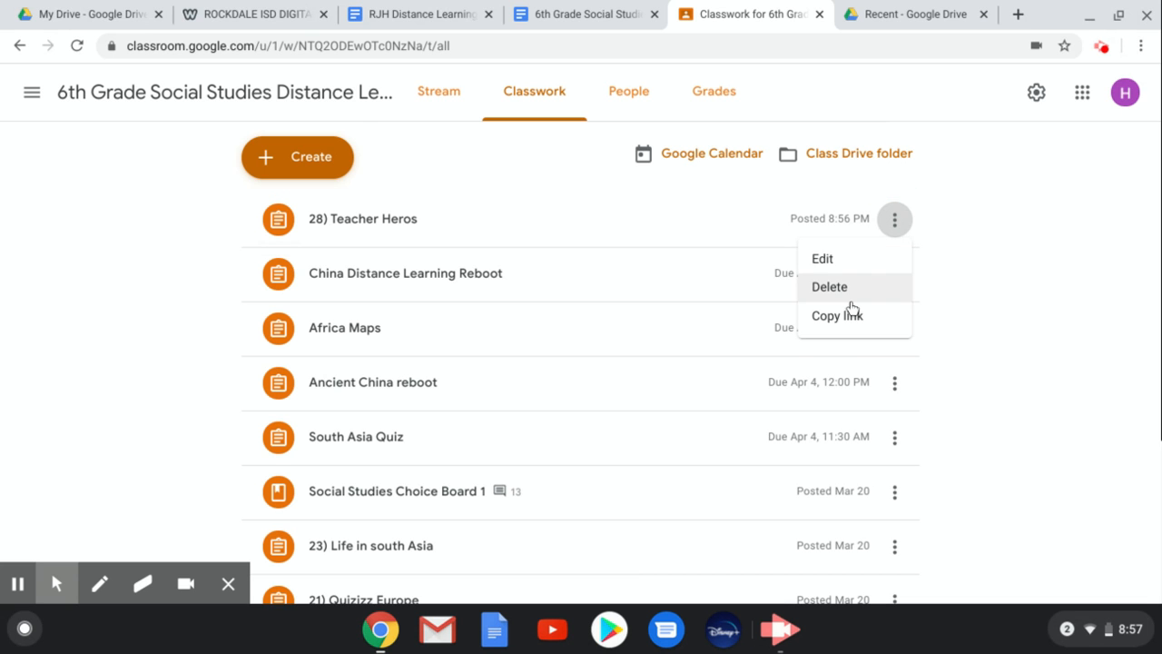
click(848, 315)
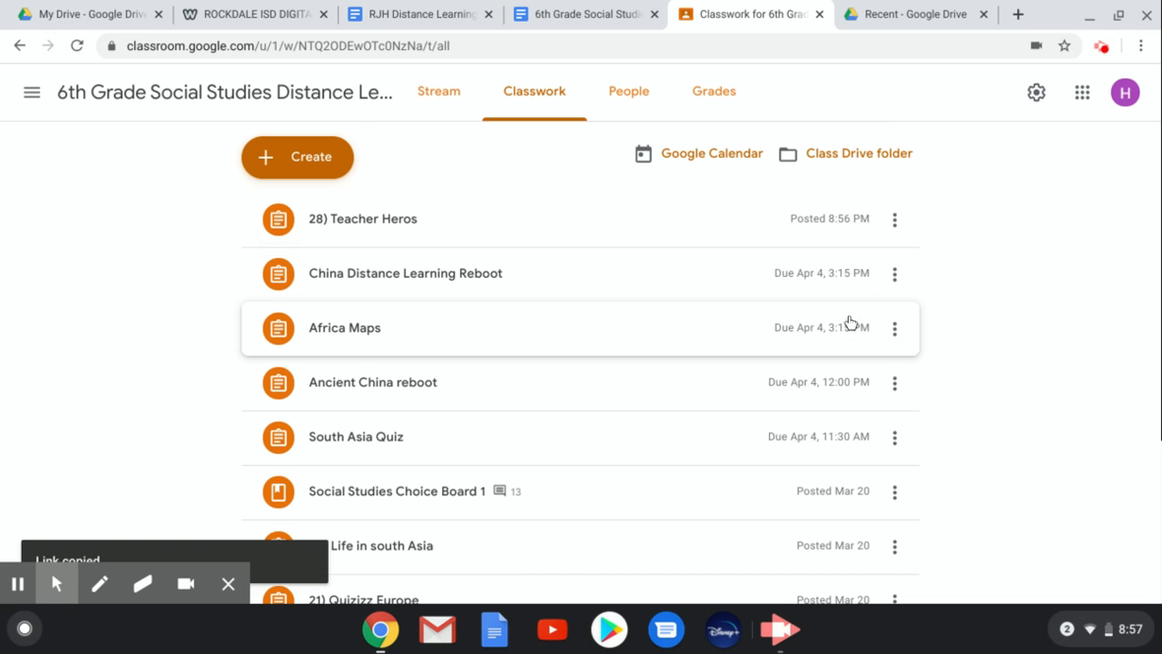
- In the 6th Grade Social Studies choice board document, add "28)" below the Quizizz: Europe text in cell 21
click(588, 14)
scroll(522, 272, down, 4)
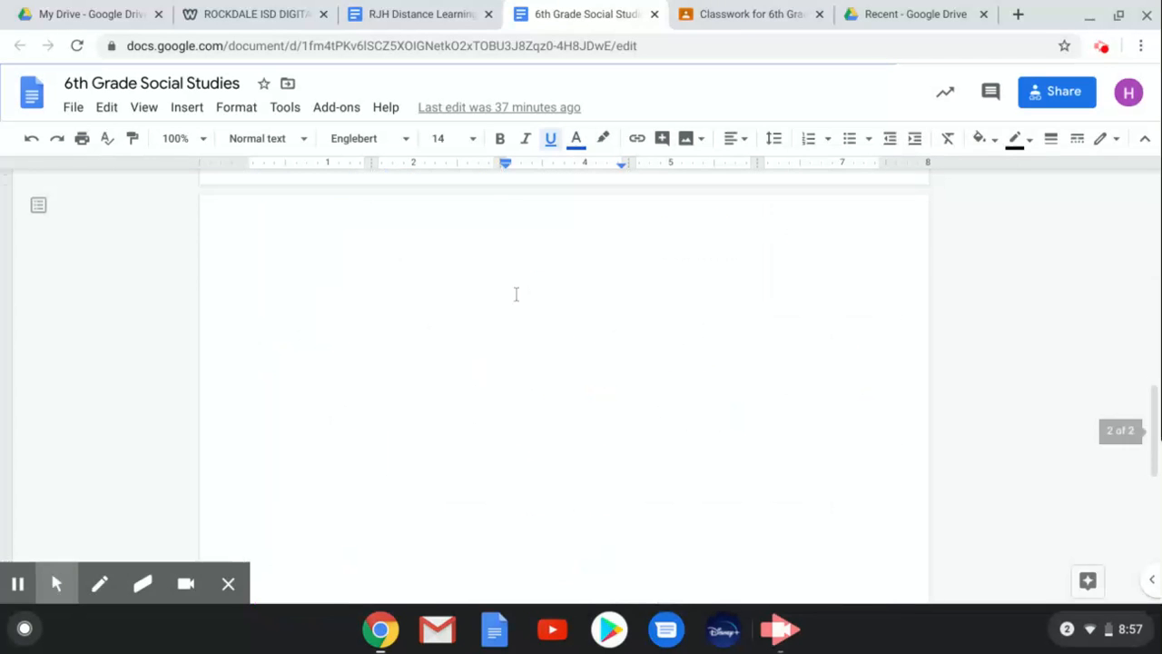
scroll(502, 363, up, 1)
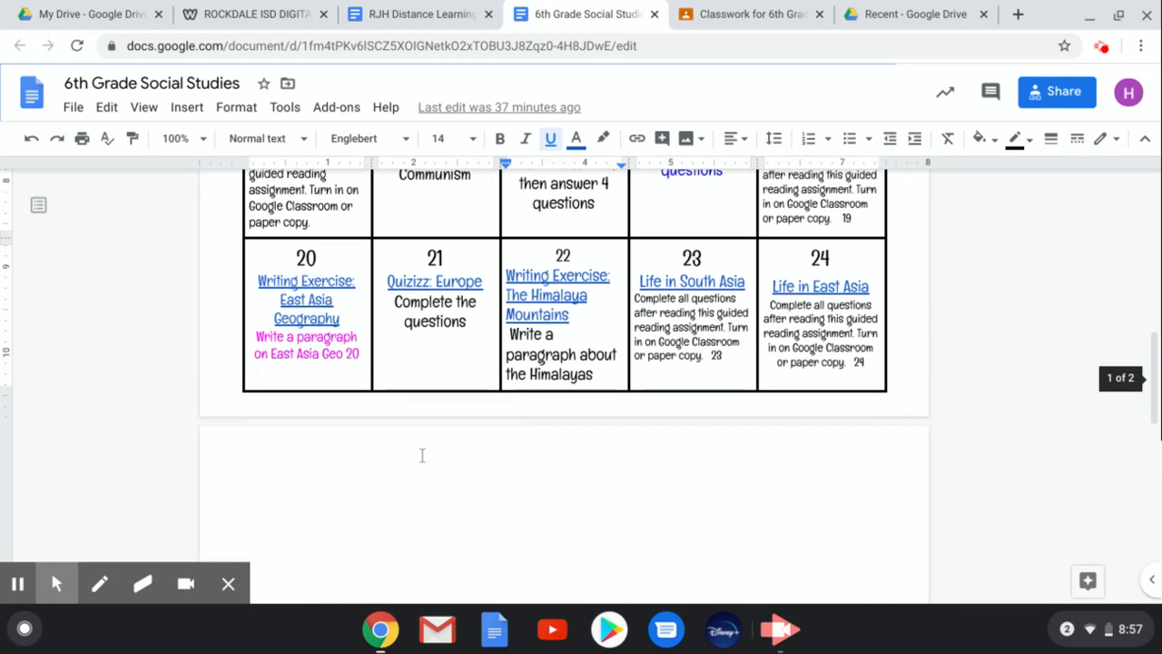
click(411, 477)
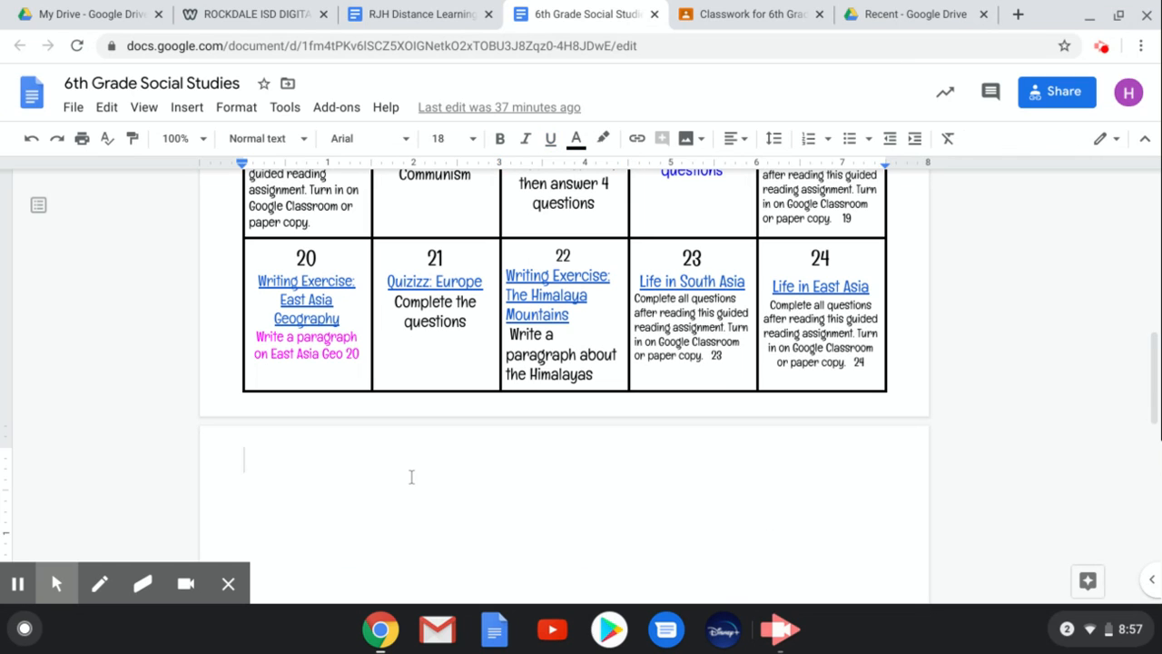
click(421, 375)
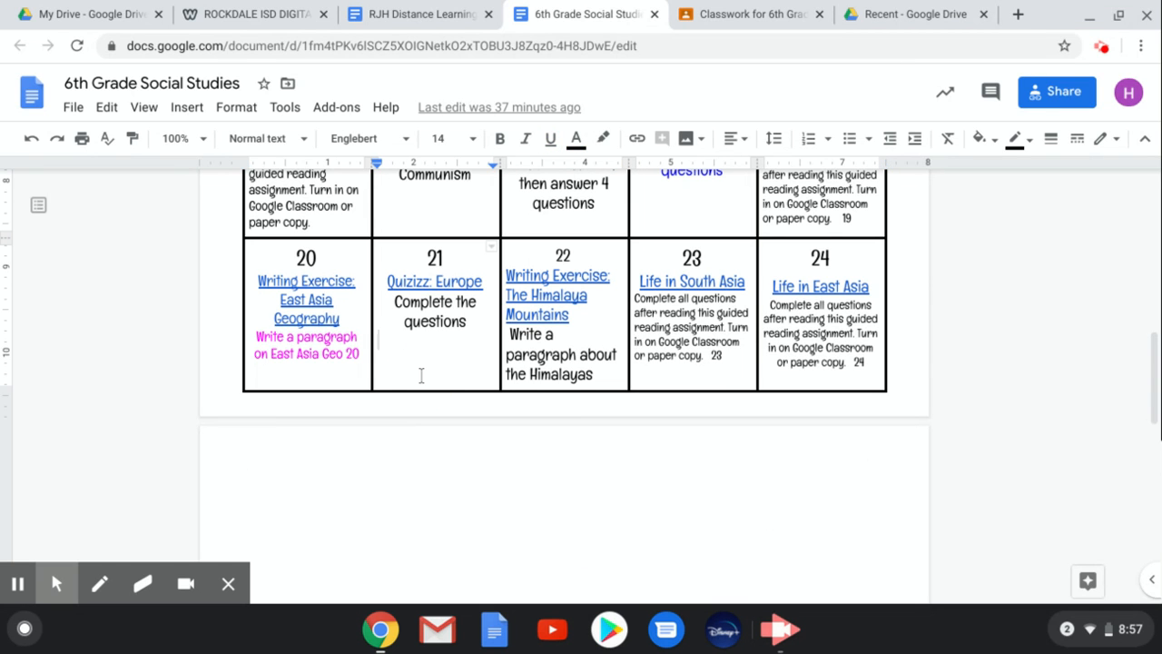
text(28)
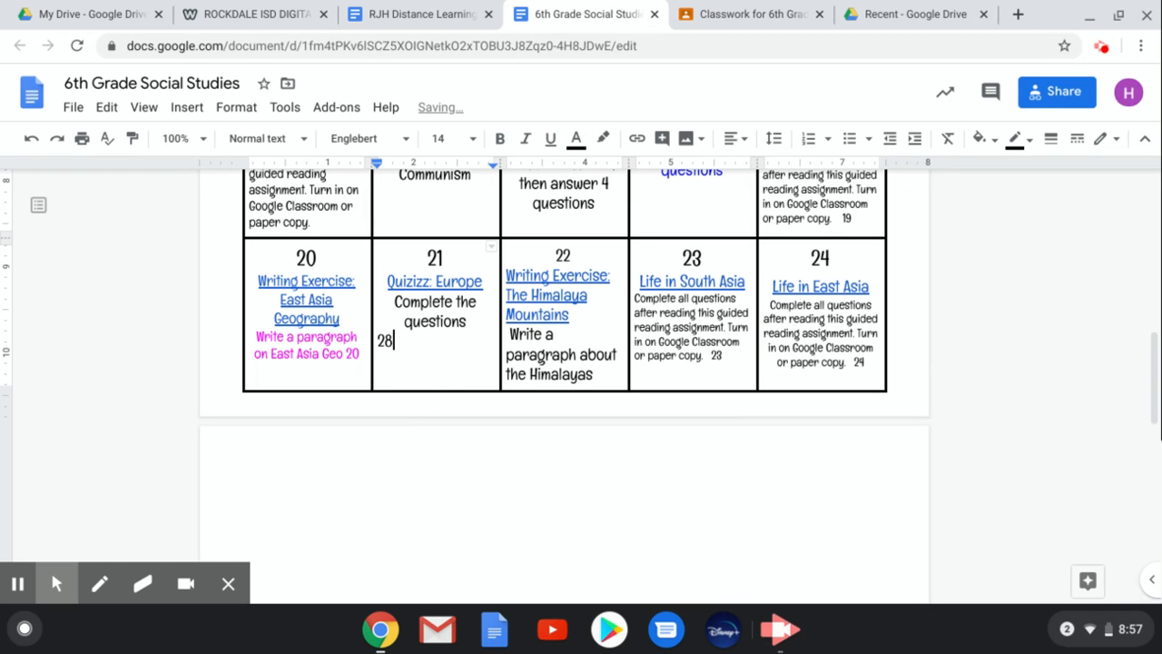
- Insert a link with the text "Teacher Heros" after "28)" in cell 21, using the copied Classroom assignment link
right_click(424, 376)
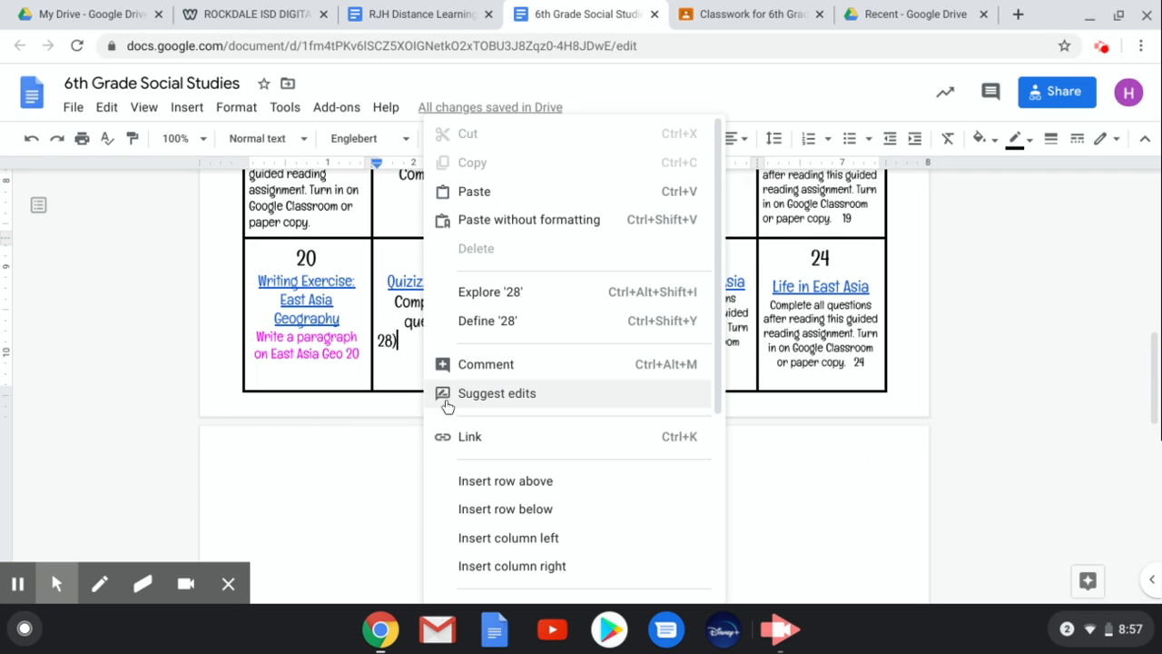
click(472, 445)
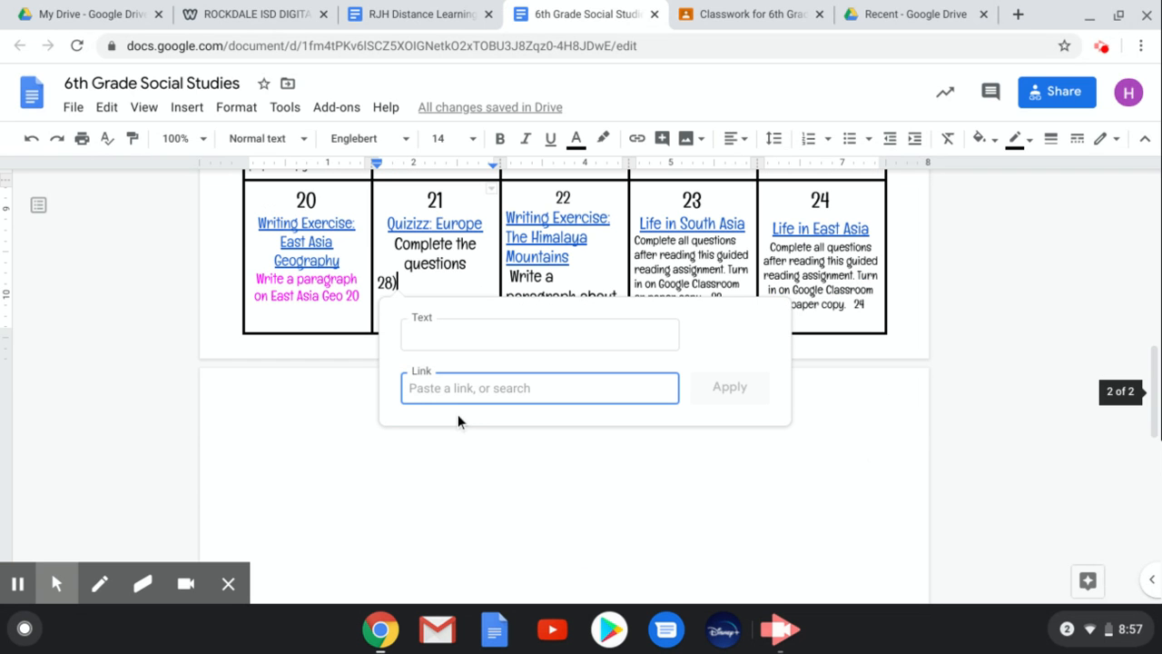
right_click(446, 390)
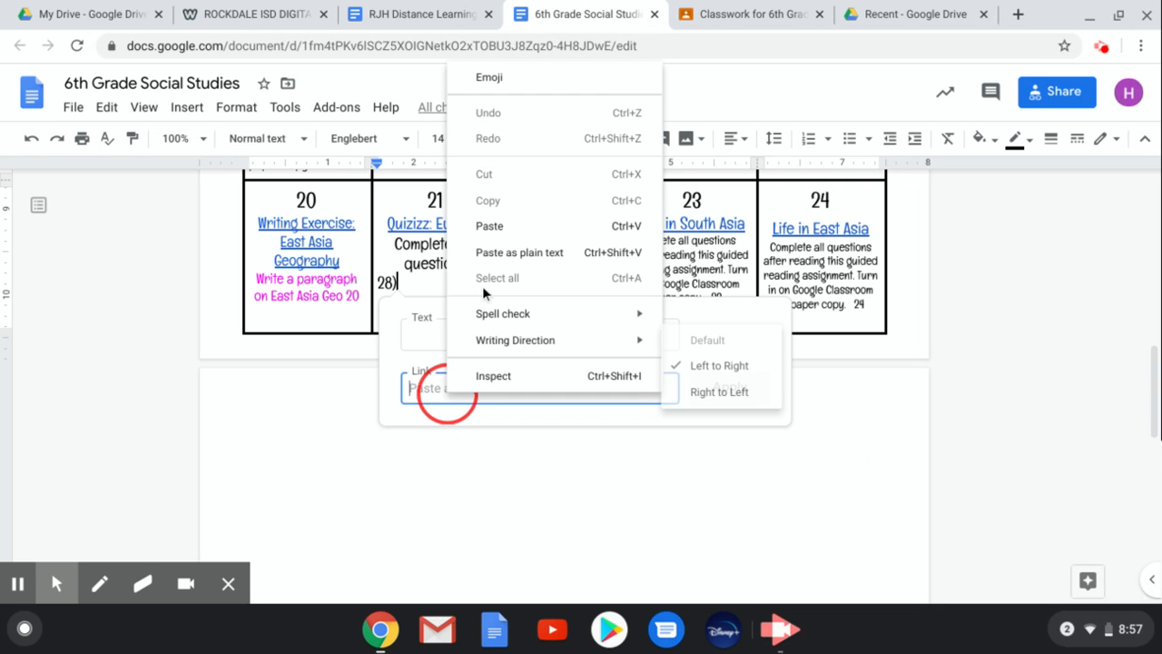
click(489, 226)
click(432, 334)
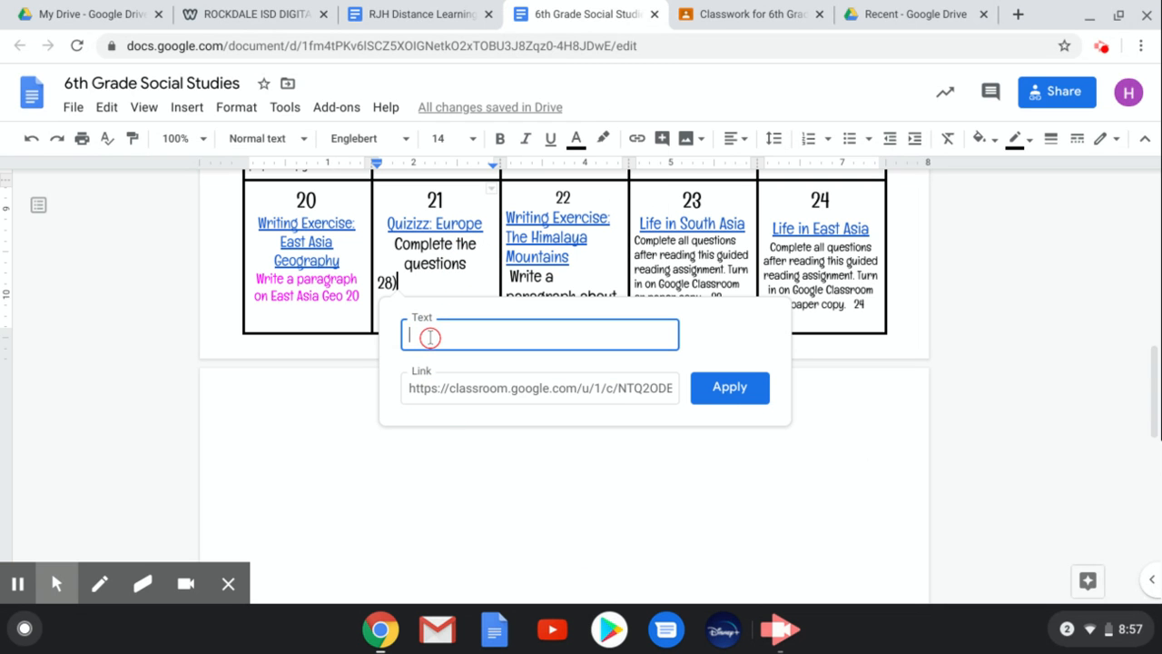
text(Teacher Heros)
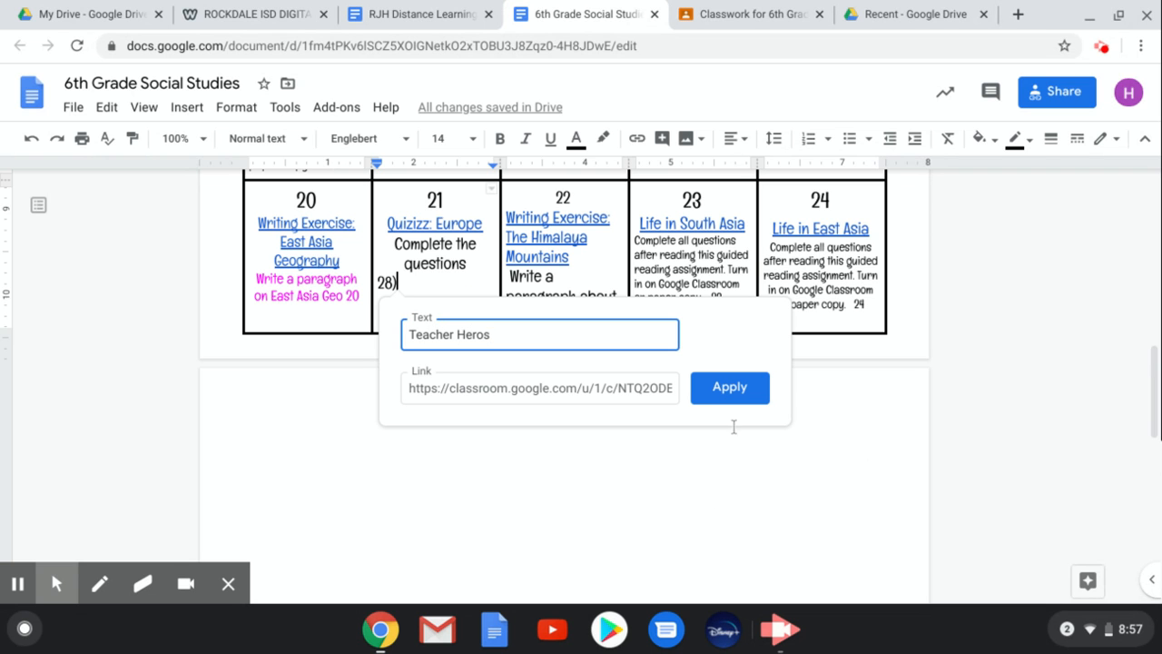
click(720, 387)
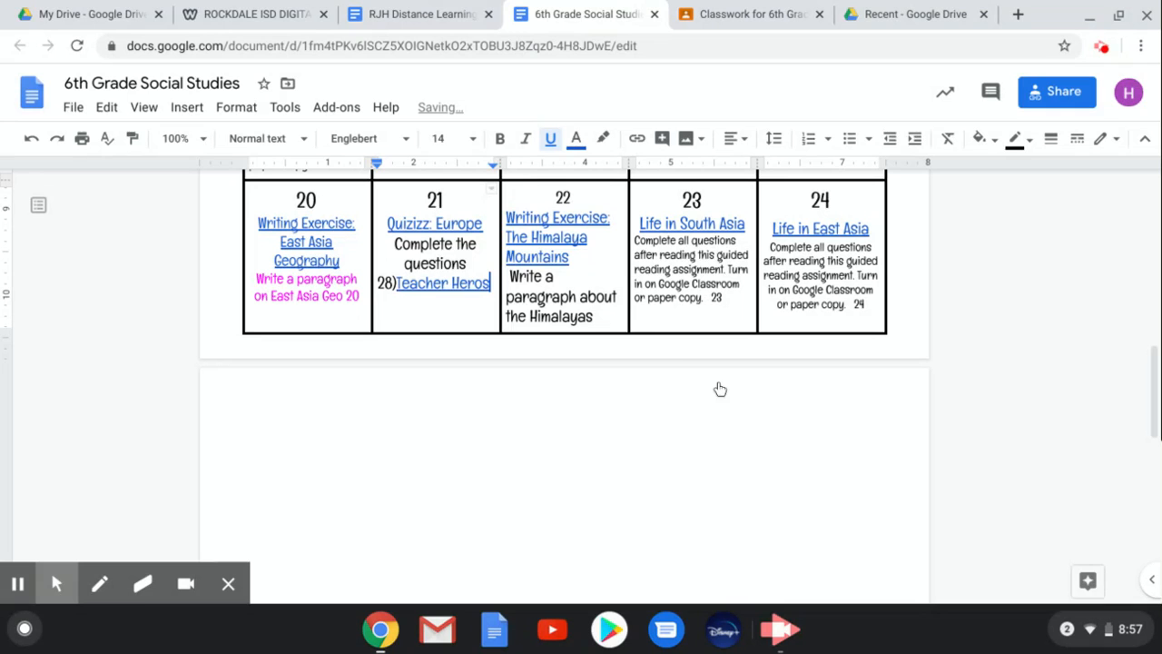
- Test the Teacher Heros link by opening its assignment page, and close both the Classwork page and the assignment page
click(442, 284)
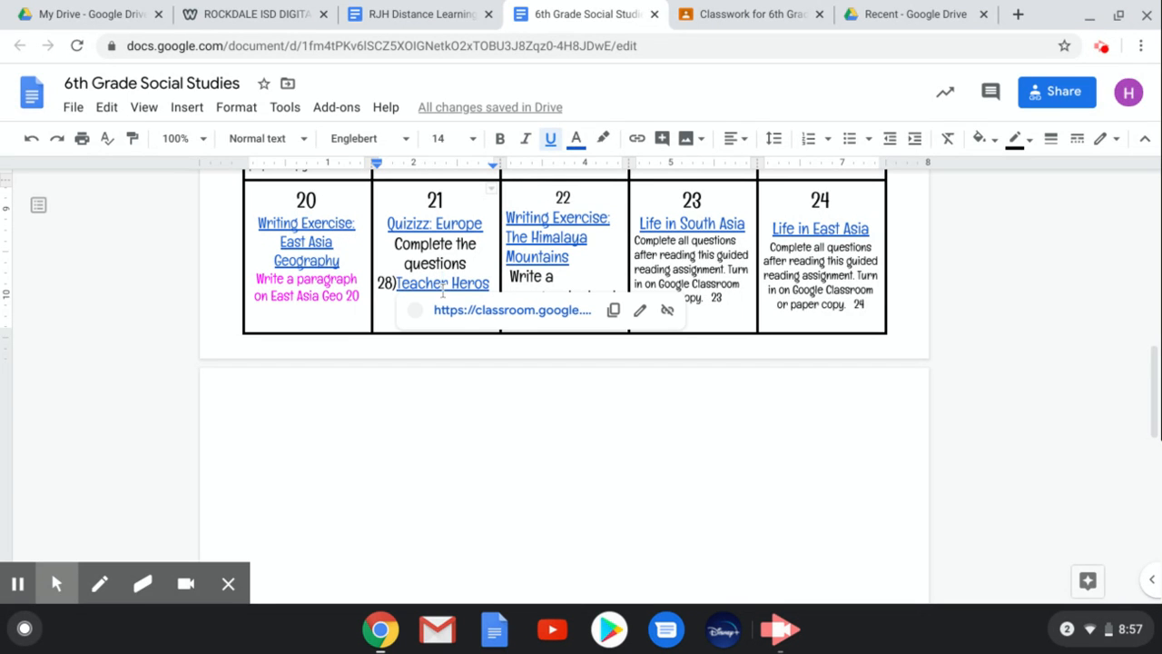
click(472, 310)
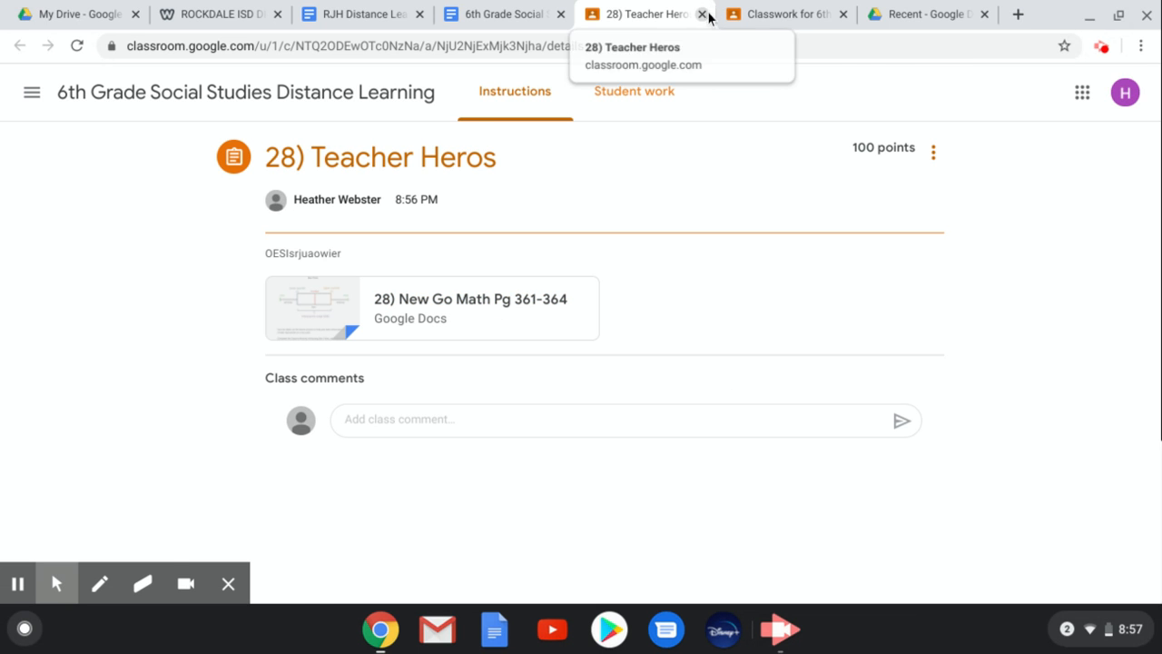
click(772, 16)
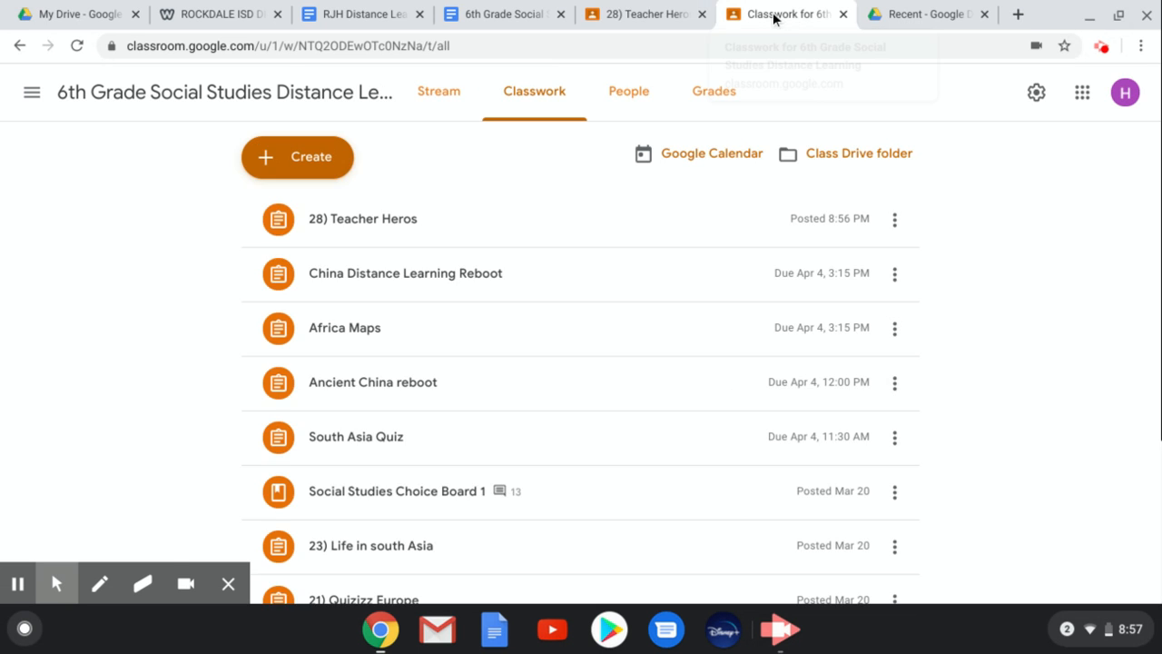
click(843, 14)
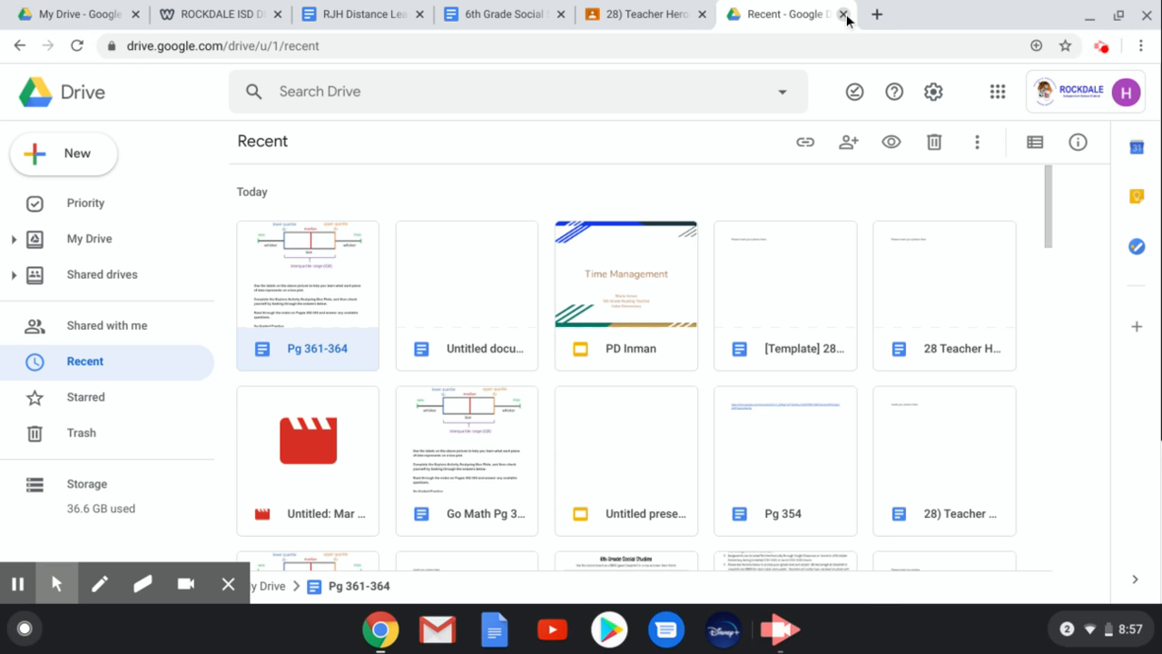
click(619, 18)
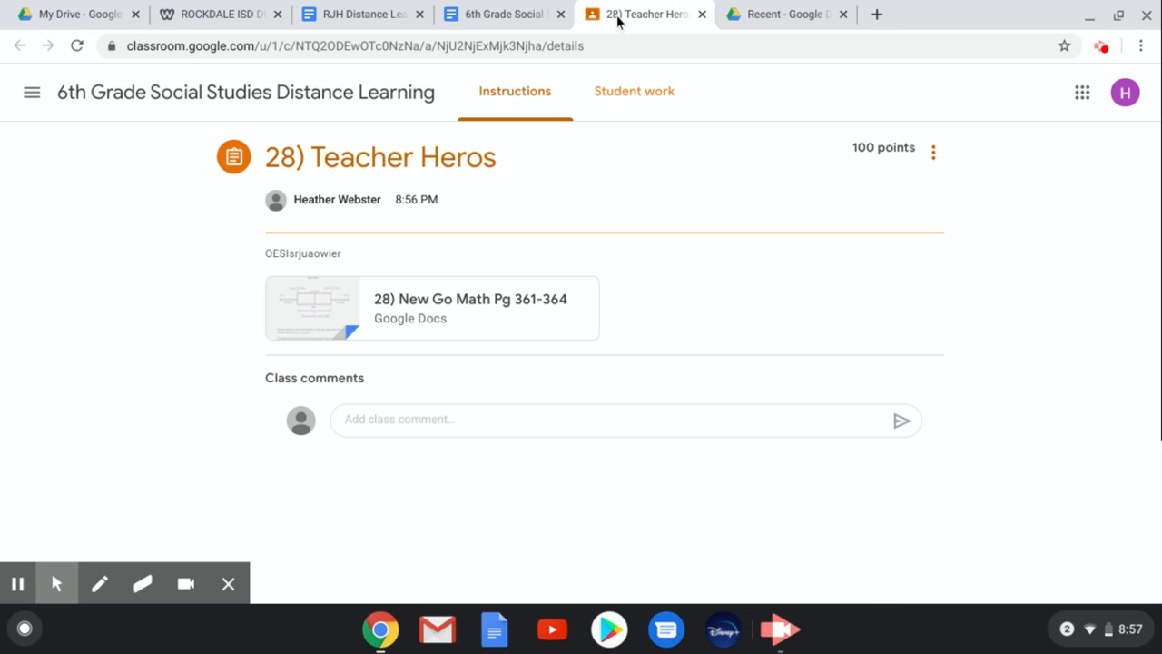
click(702, 15)
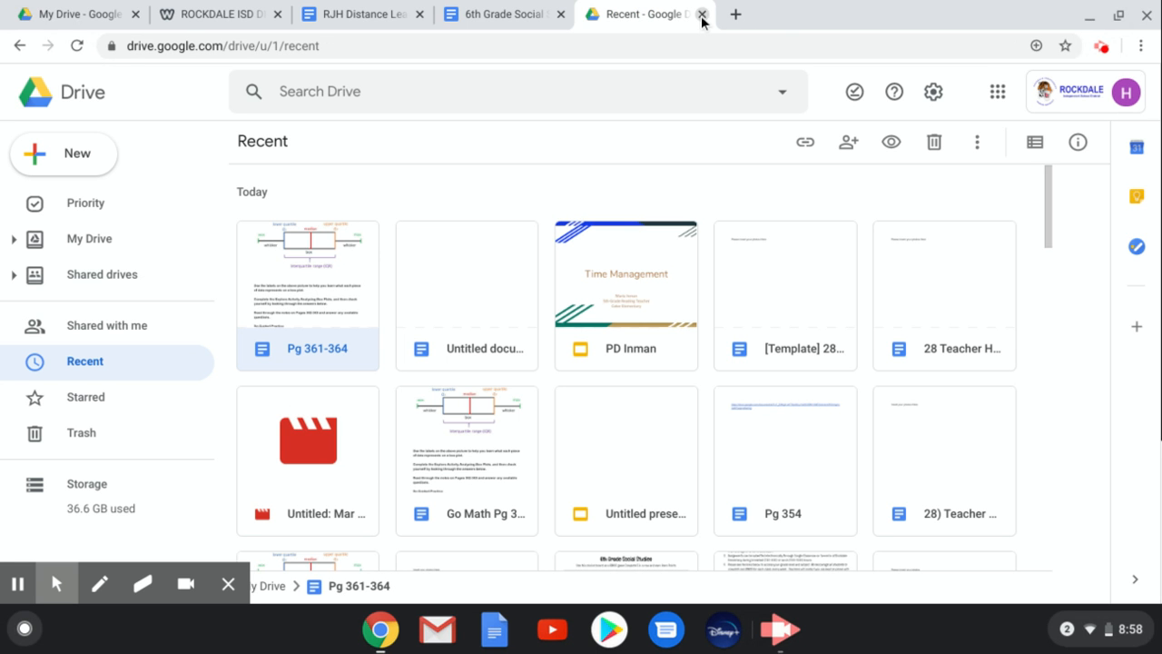
- Return to the 6th Grade Social Studies choice board and follow the Teacher Heros link in cell 21 again
click(510, 16)
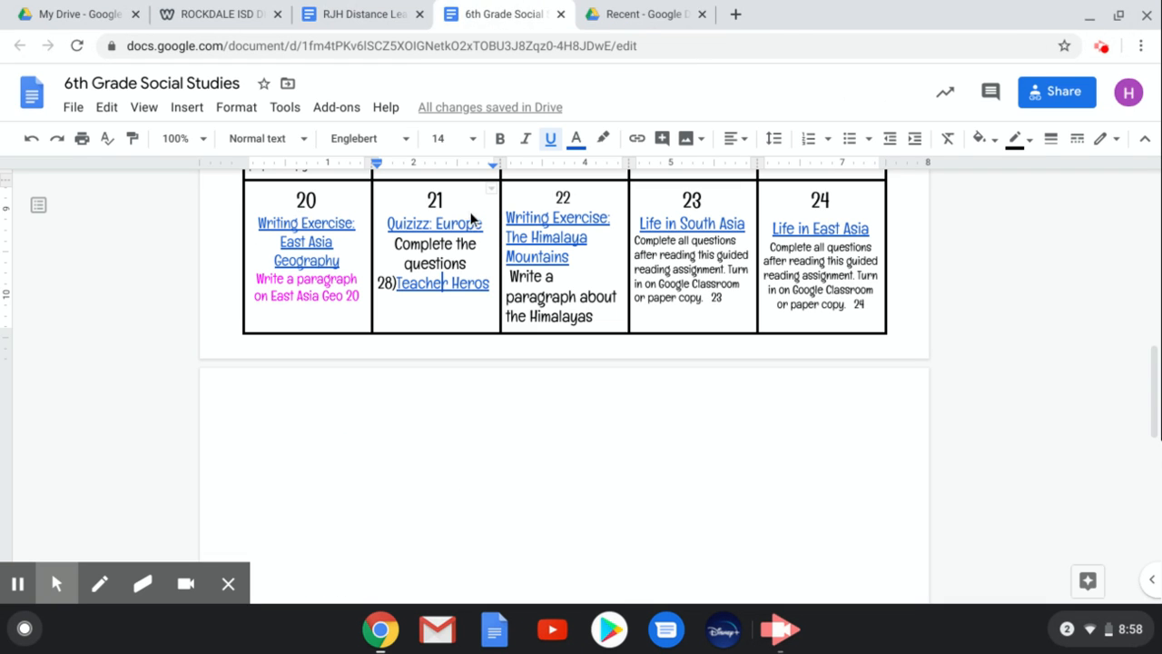
click(465, 284)
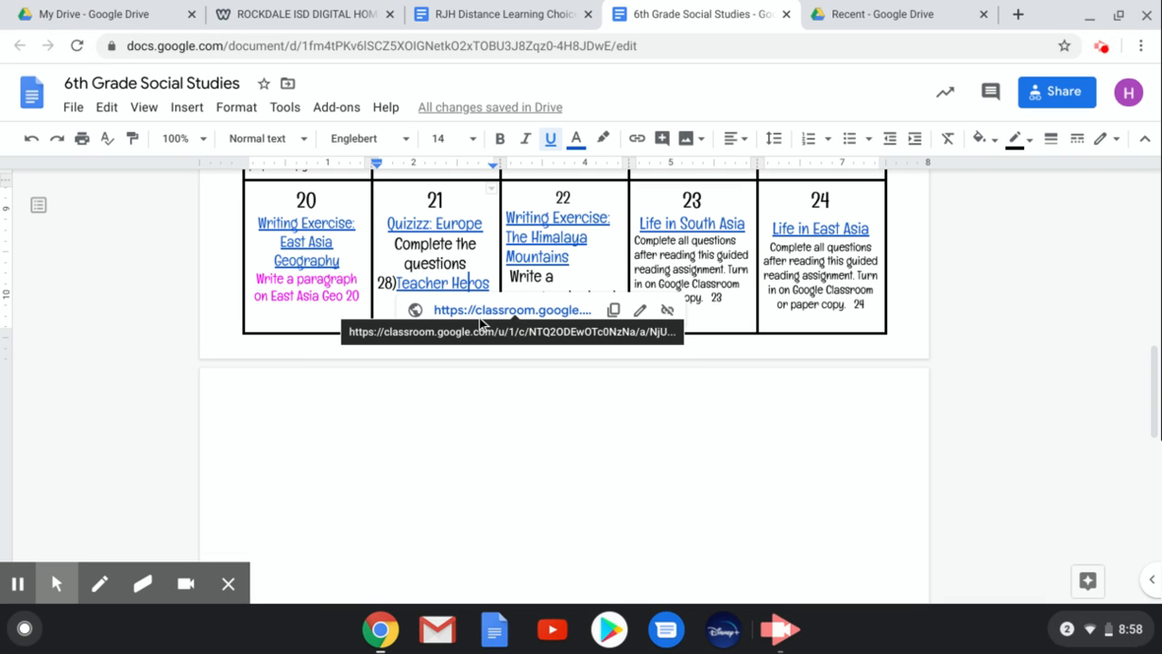
click(474, 311)
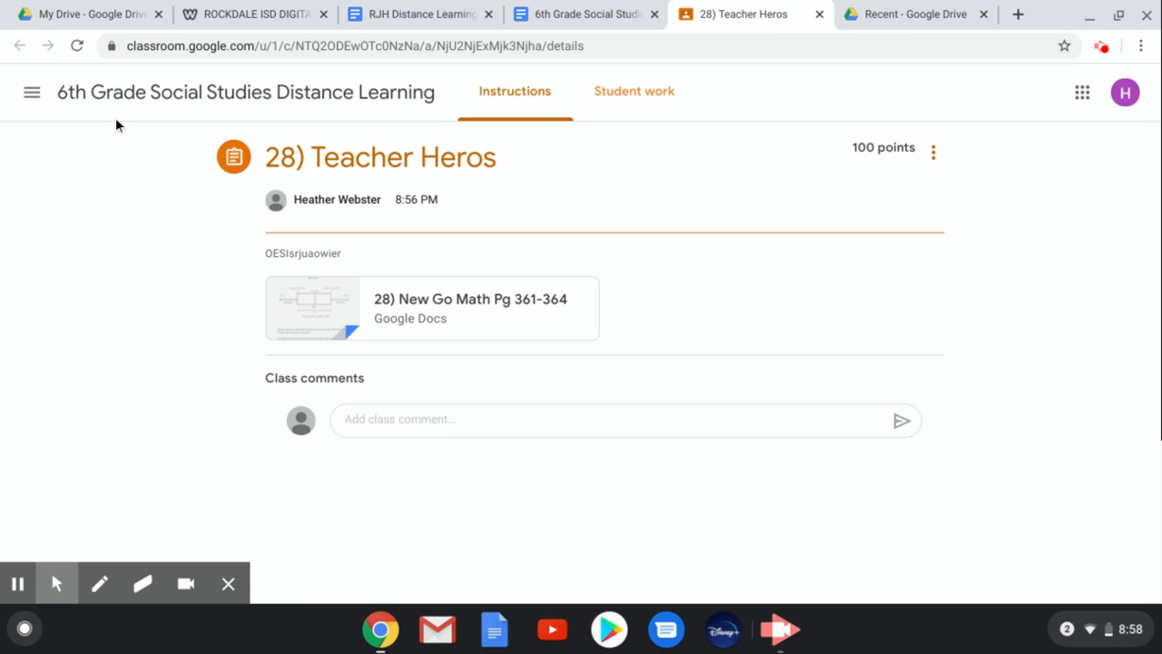
- Go from the assignment page to the class's Classwork list and delete the 28) Teacher Heros assignment
click(110, 102)
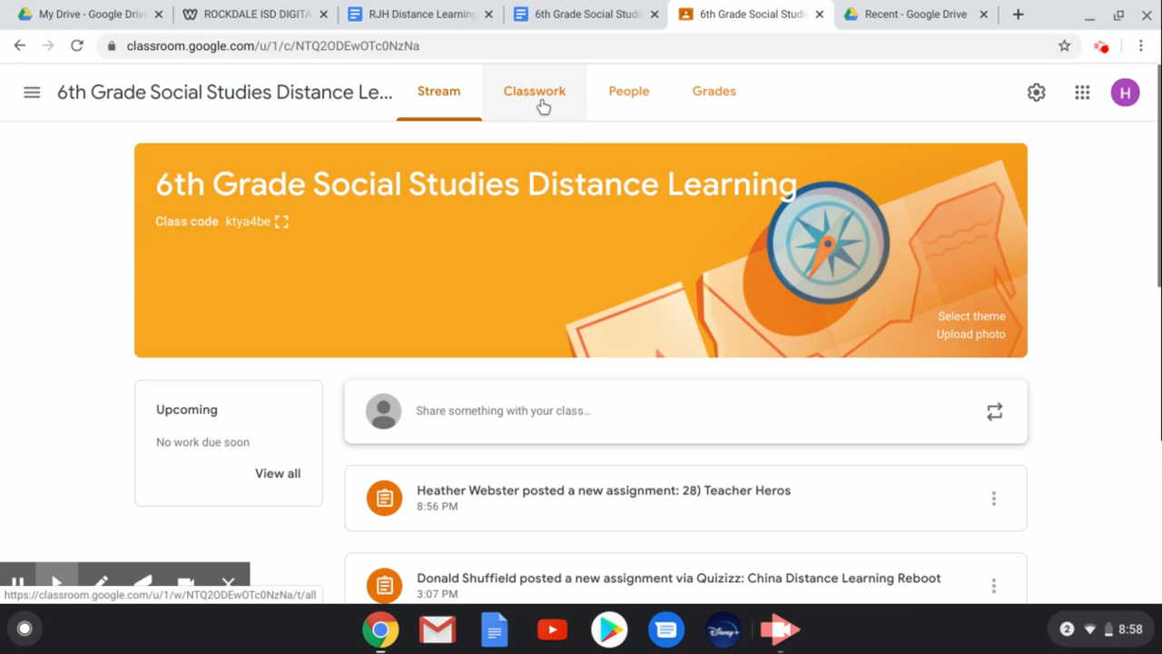
click(541, 103)
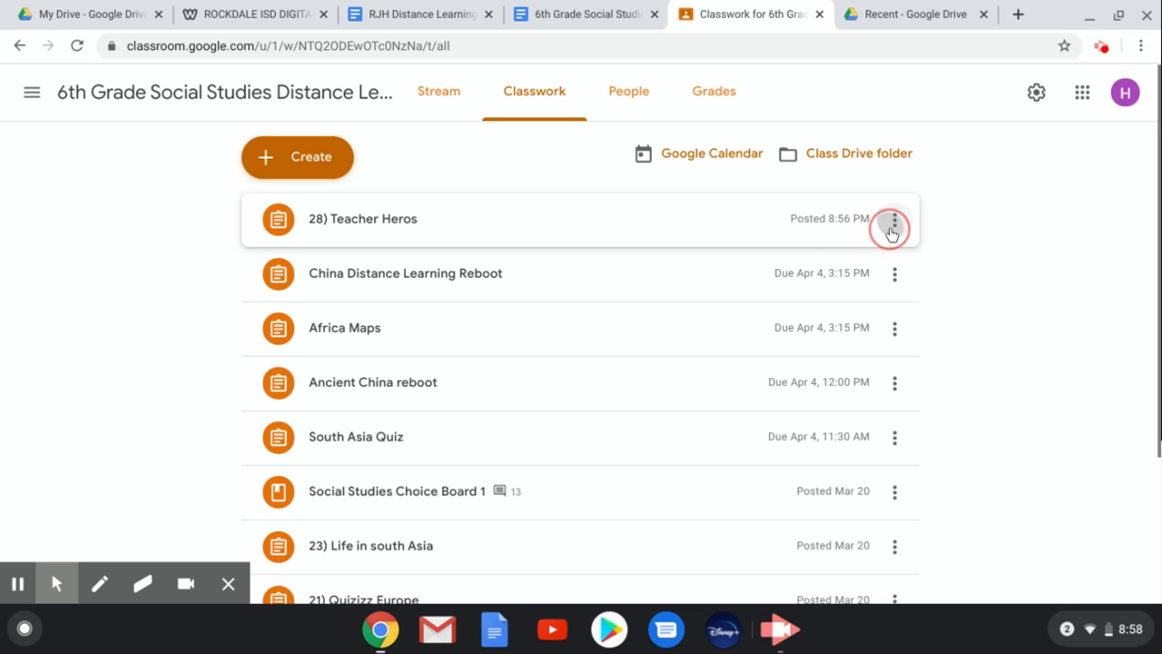
click(891, 227)
click(878, 299)
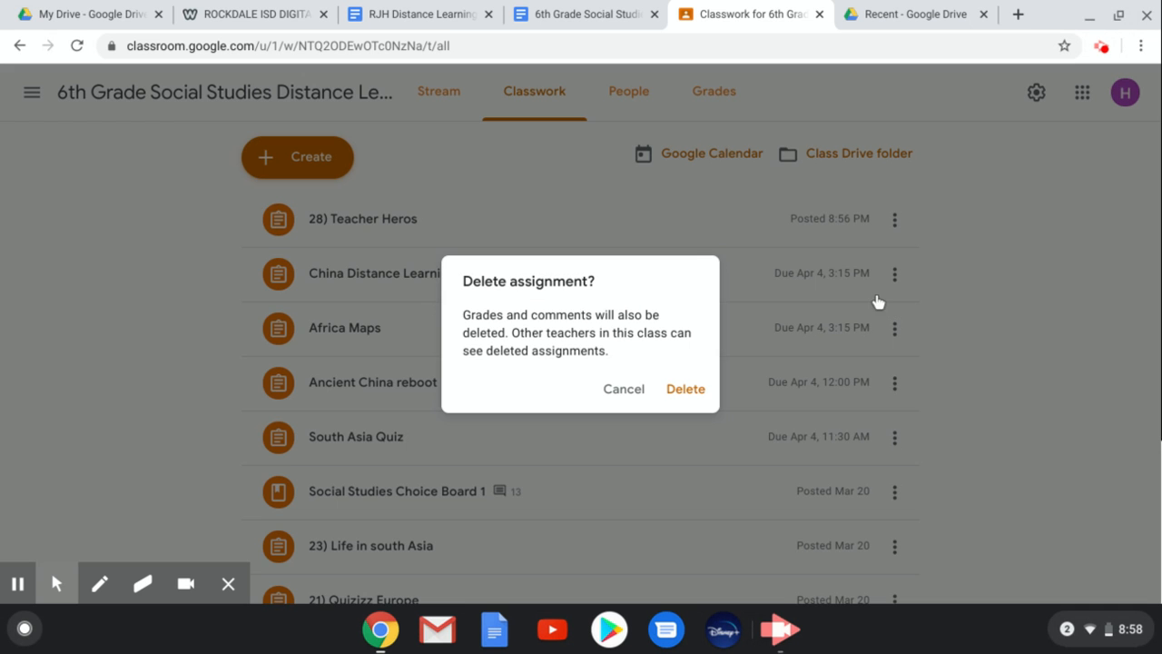
click(681, 392)
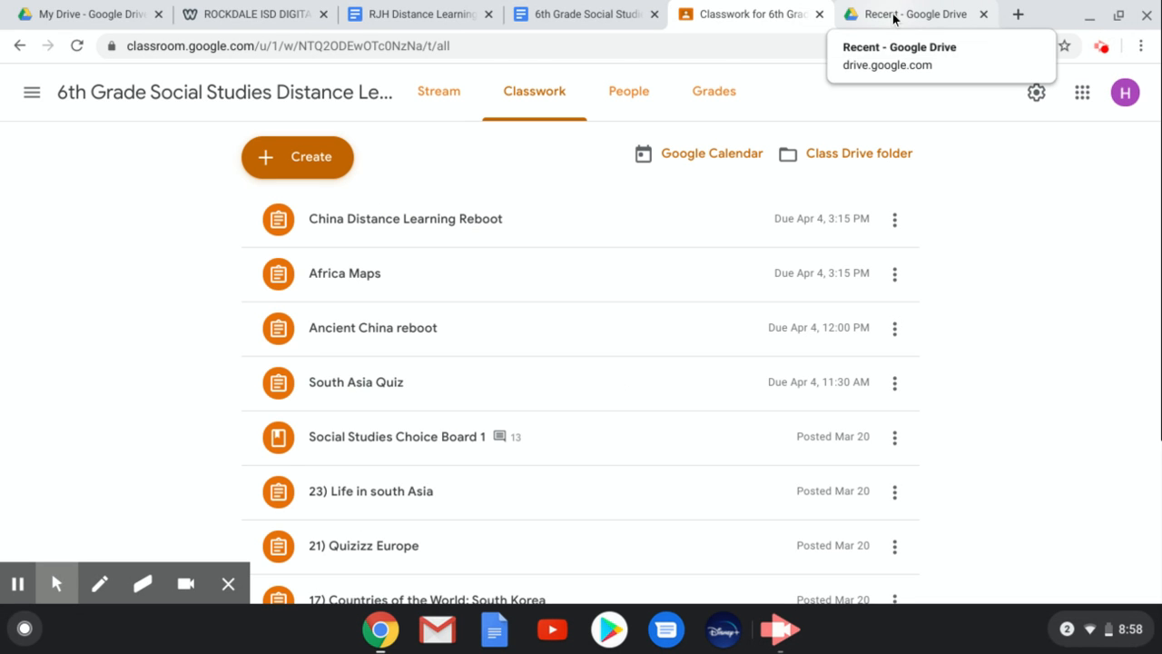
- Review the upper rows of the 6th Grade Social Studies choice board and open Pg 361-364 from Drive's recent files
click(592, 16)
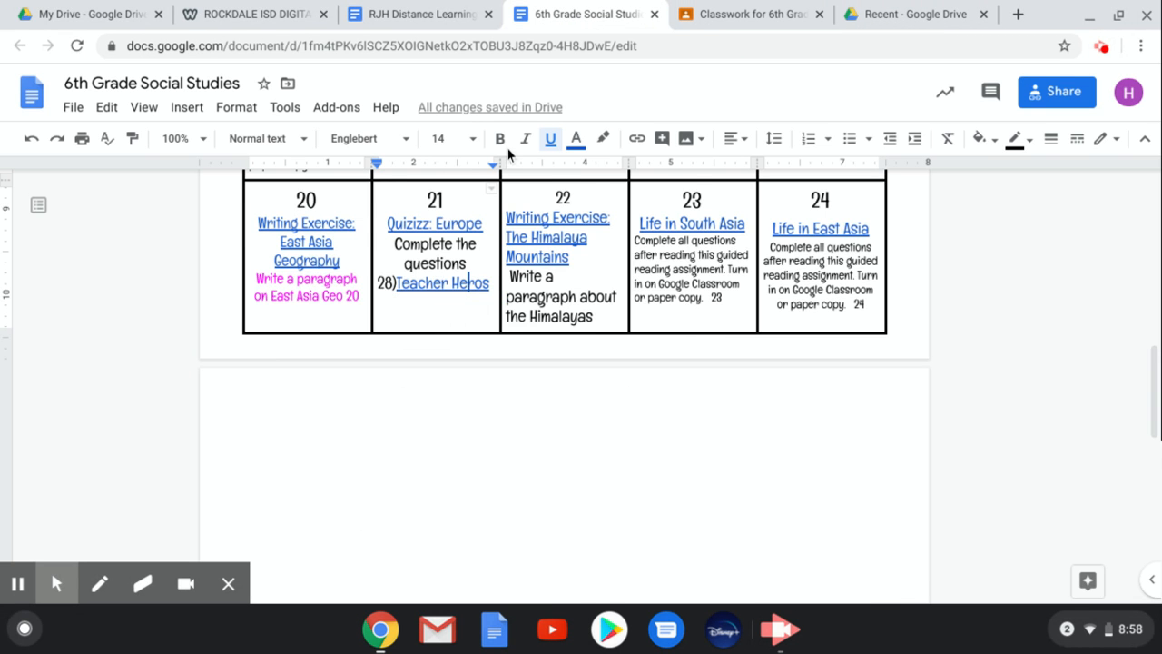
scroll(473, 238, up, 5)
scroll(474, 238, up, 3)
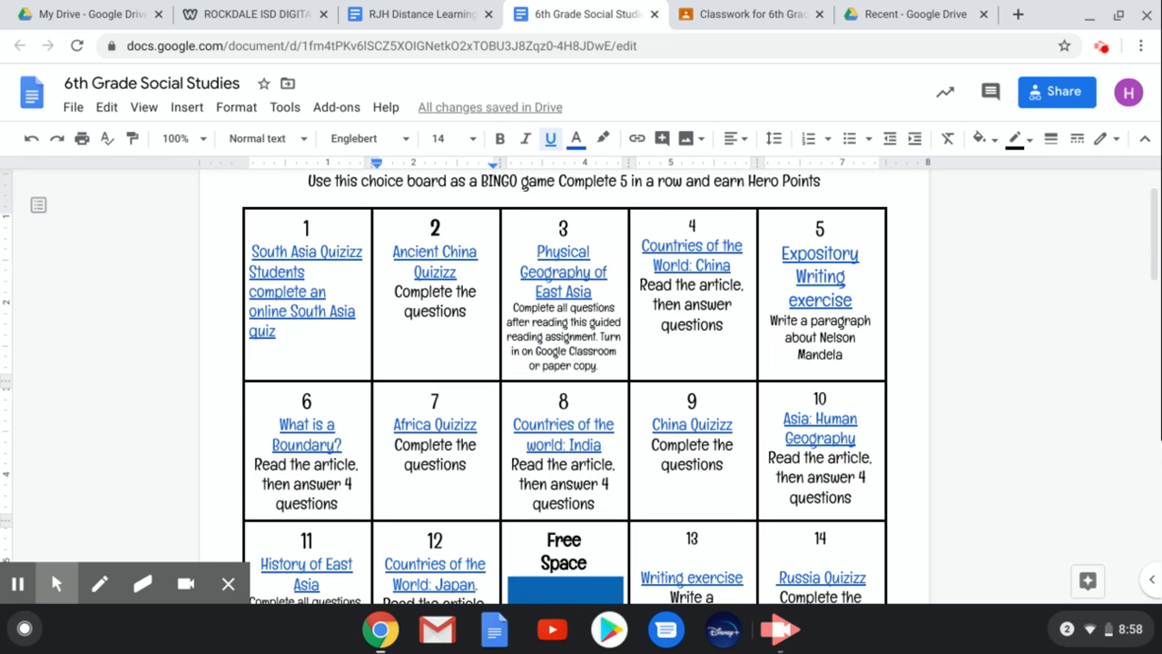
click(767, 15)
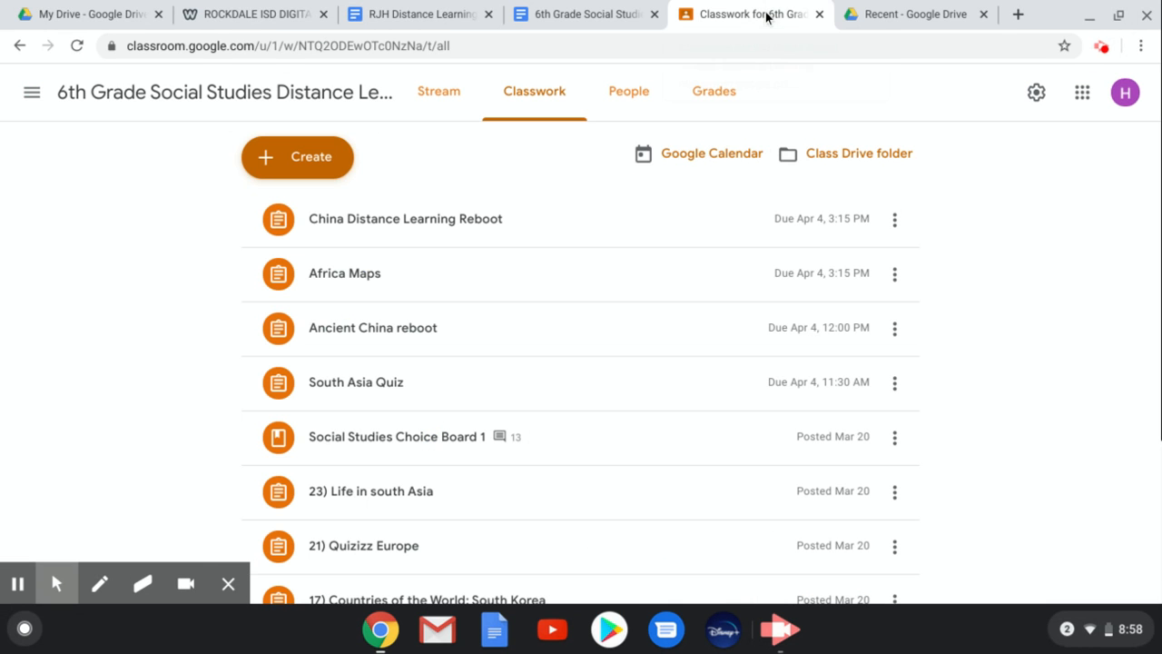
click(918, 16)
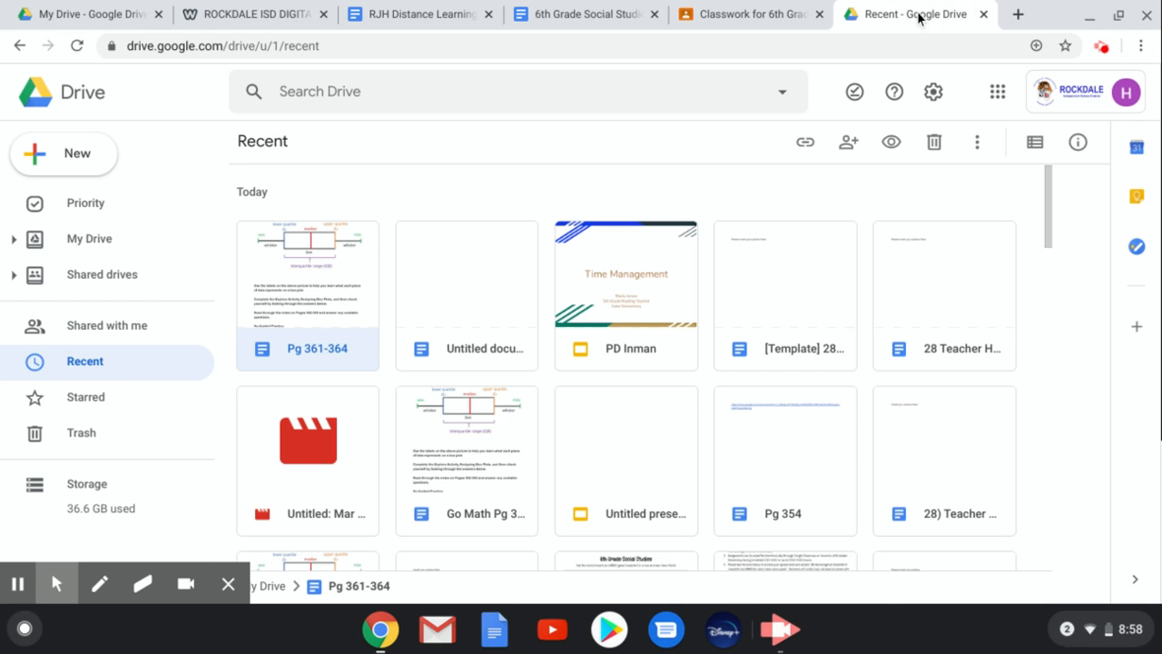
double_click(314, 310)
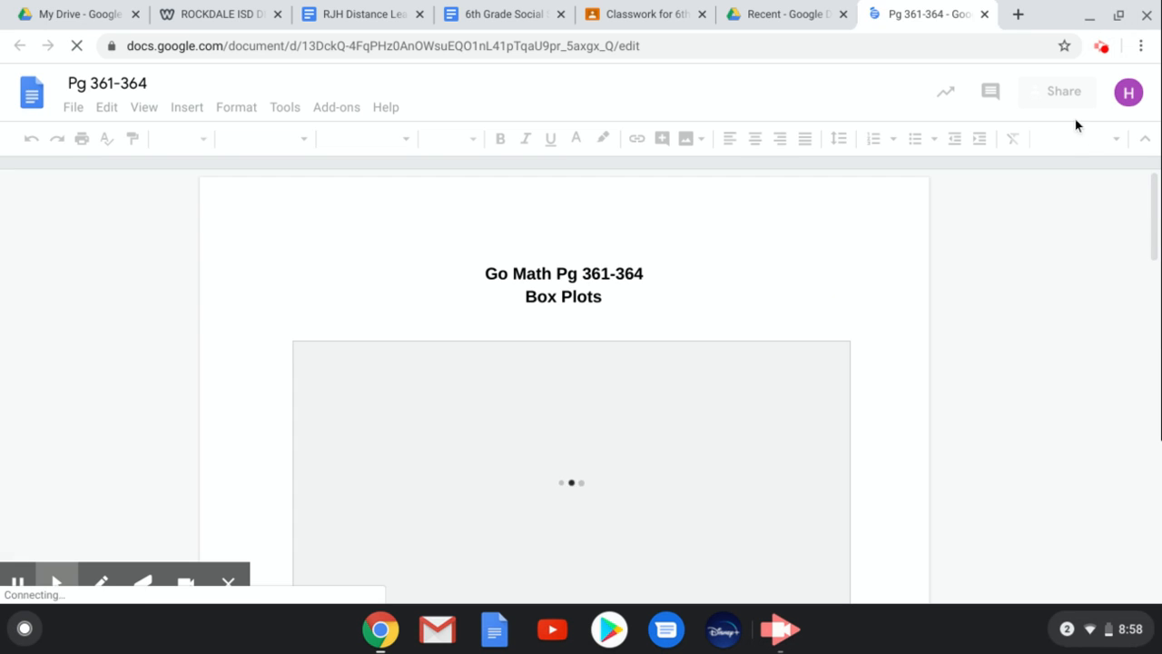
- Look back over the Classwork list, the 6th Grade Social Studies and RJH Distance Learning choice boards, and the Rockdale ISD digital homeroom site
click(761, 16)
click(641, 14)
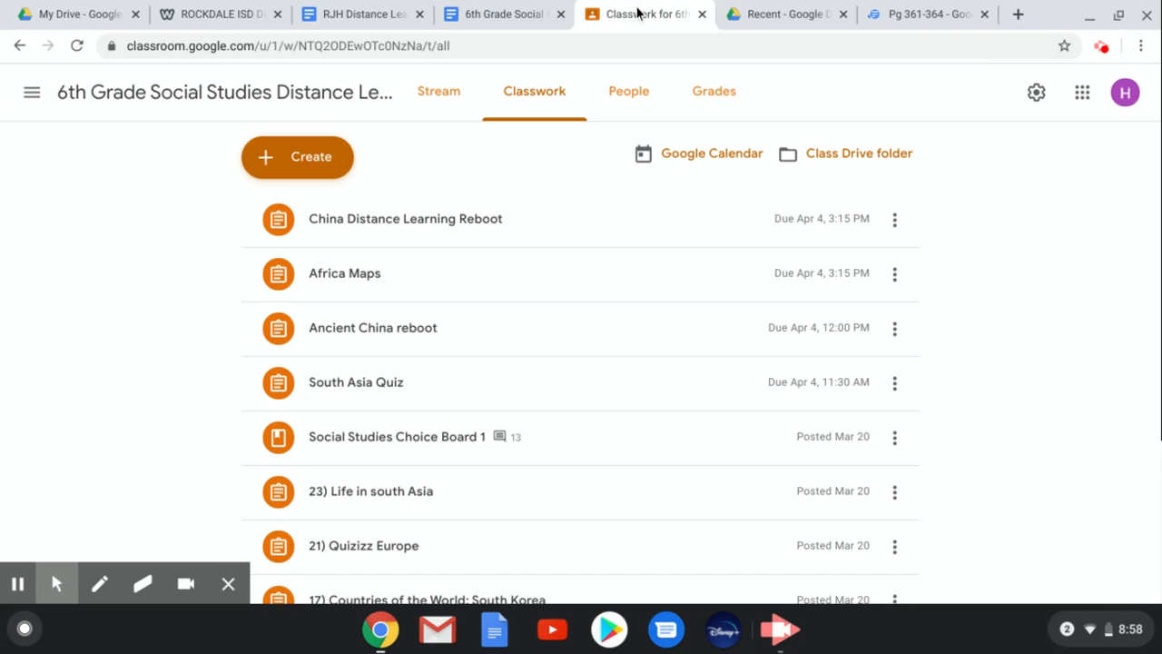
click(497, 16)
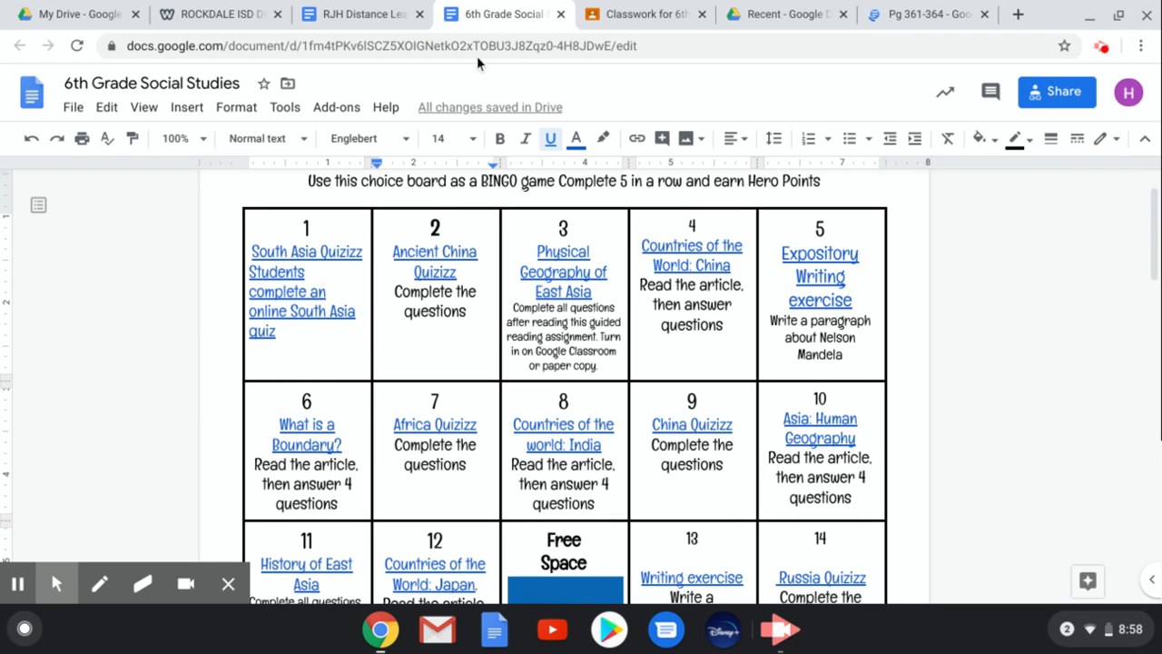
click(368, 16)
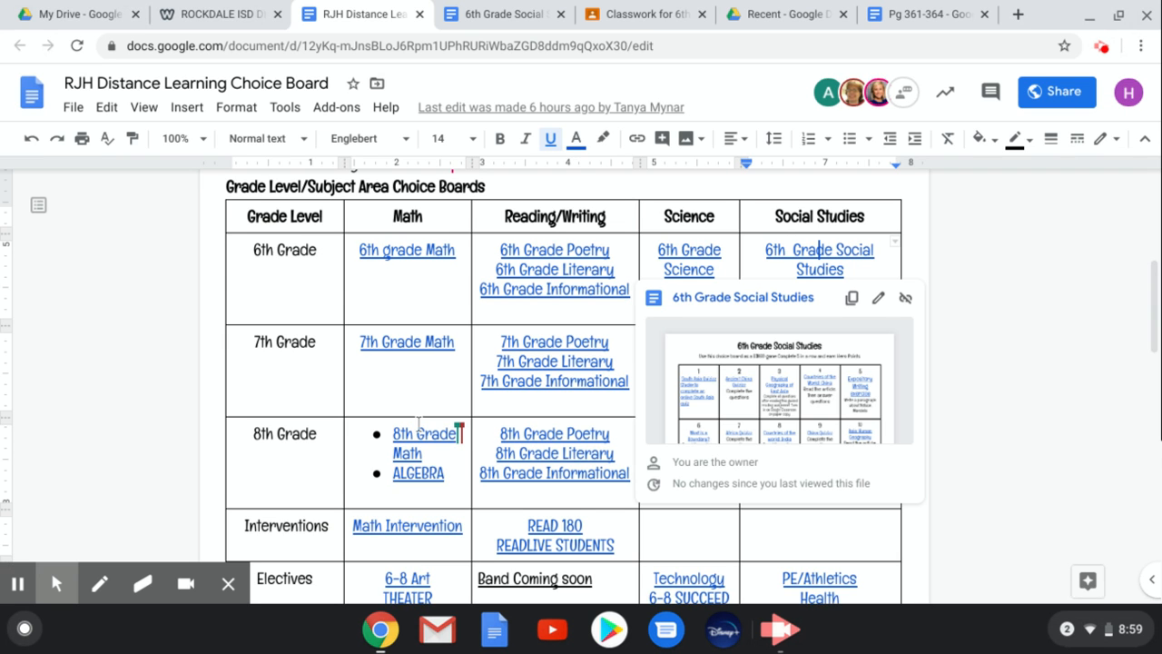
click(180, 16)
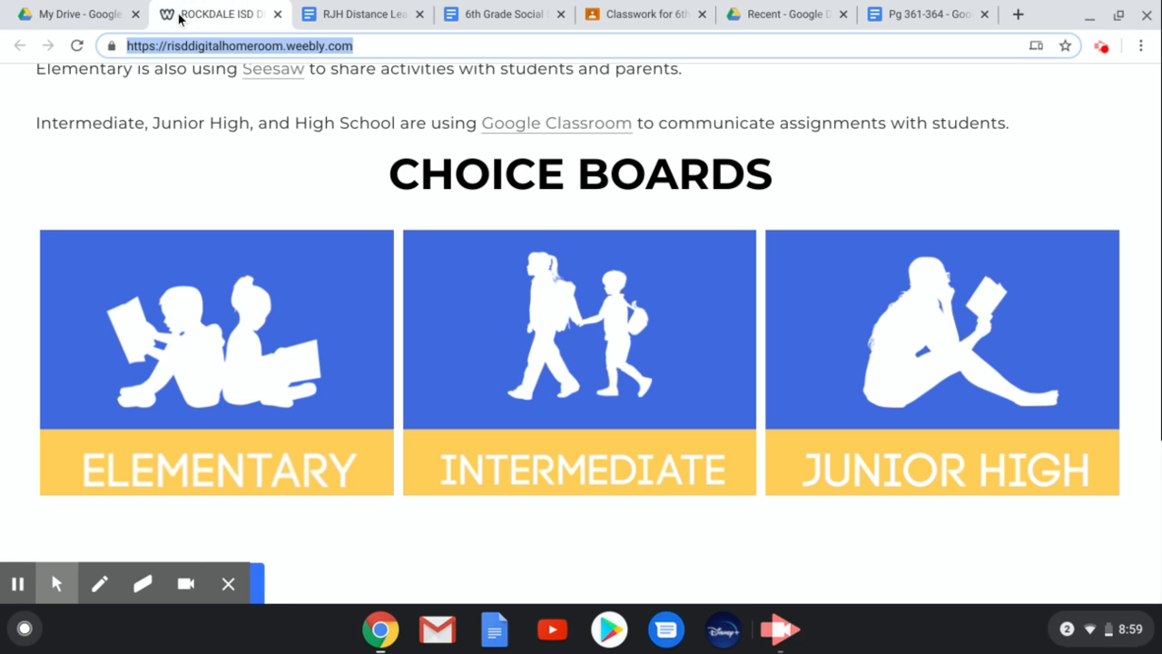
click(490, 26)
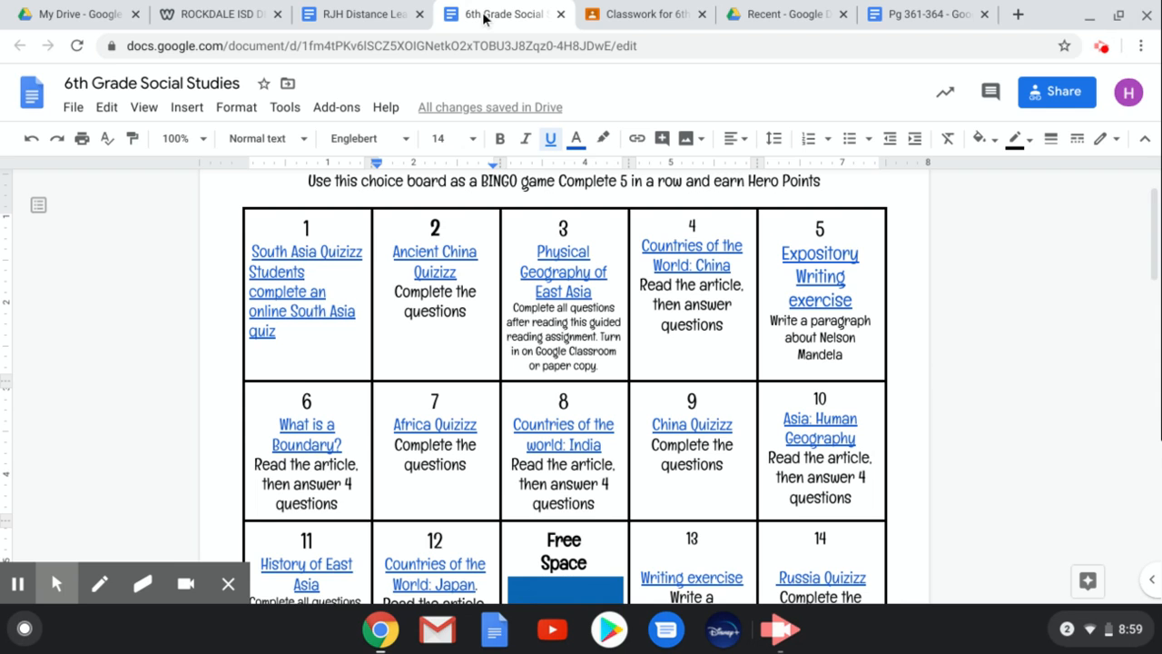
click(641, 18)
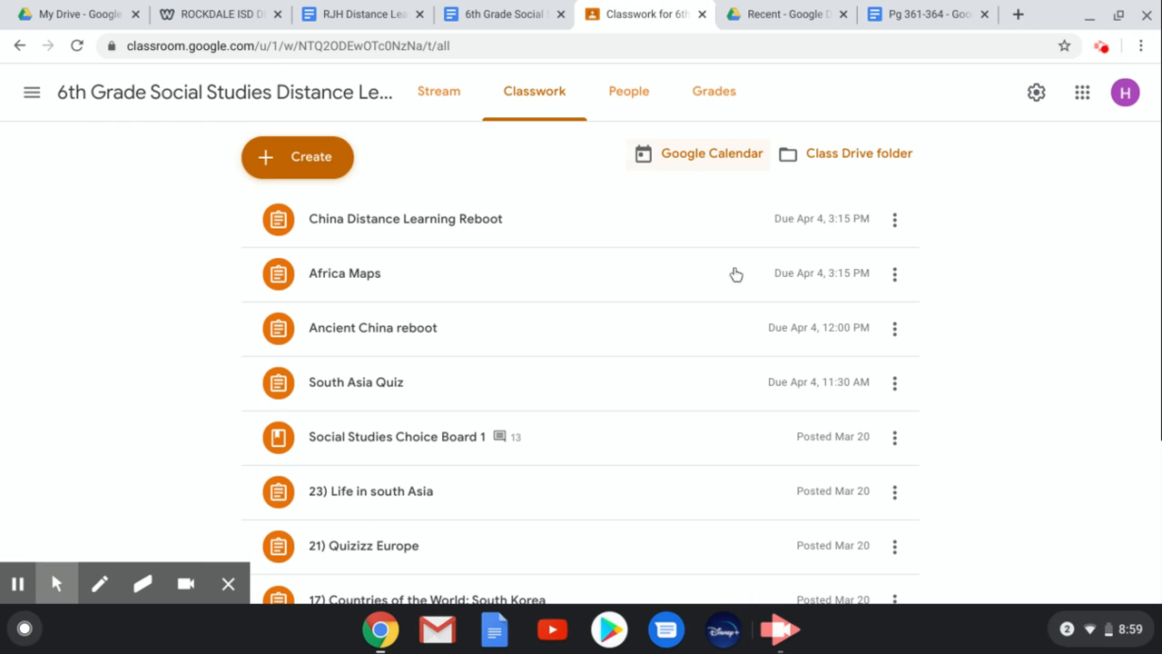
- Return from the Classwork list to the 6th Grade Social Studies choice board and follow the Ancient China Quizizz link in cell 2
scroll(760, 318, down, 3)
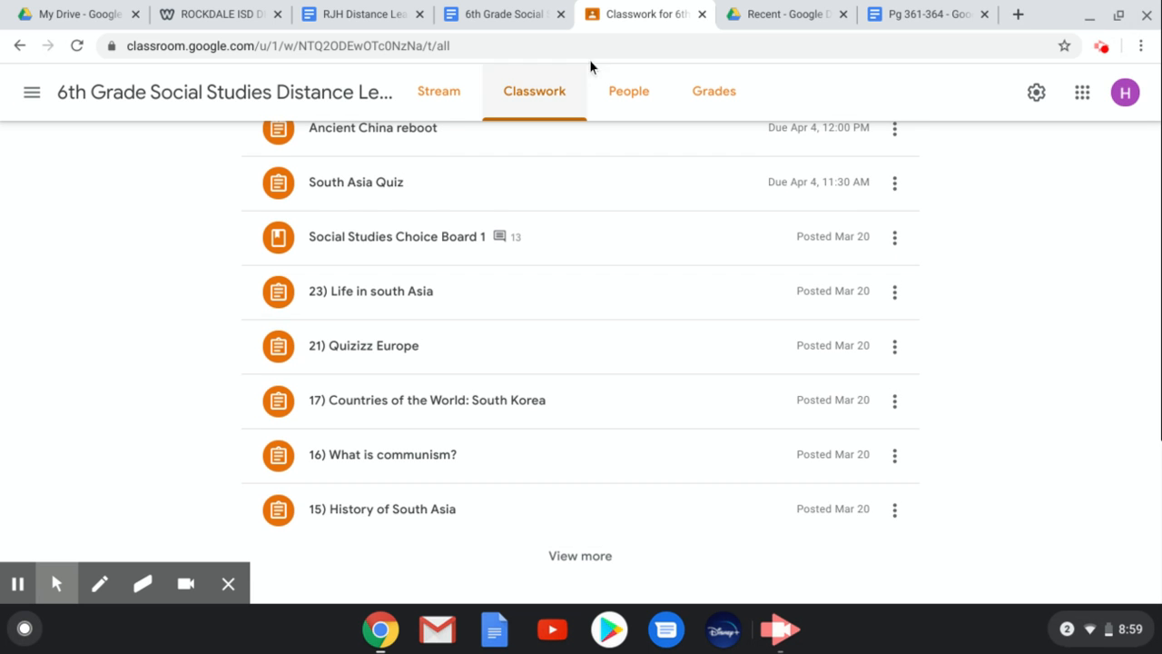
click(486, 11)
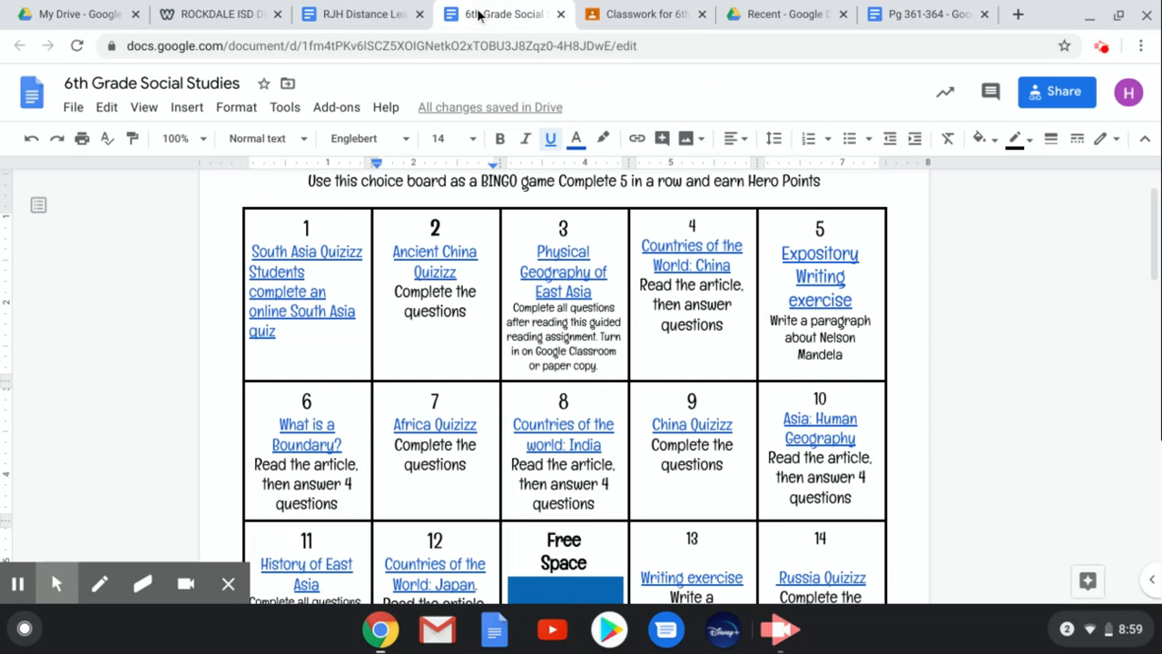
scroll(596, 416, down, 5)
scroll(597, 416, up, 5)
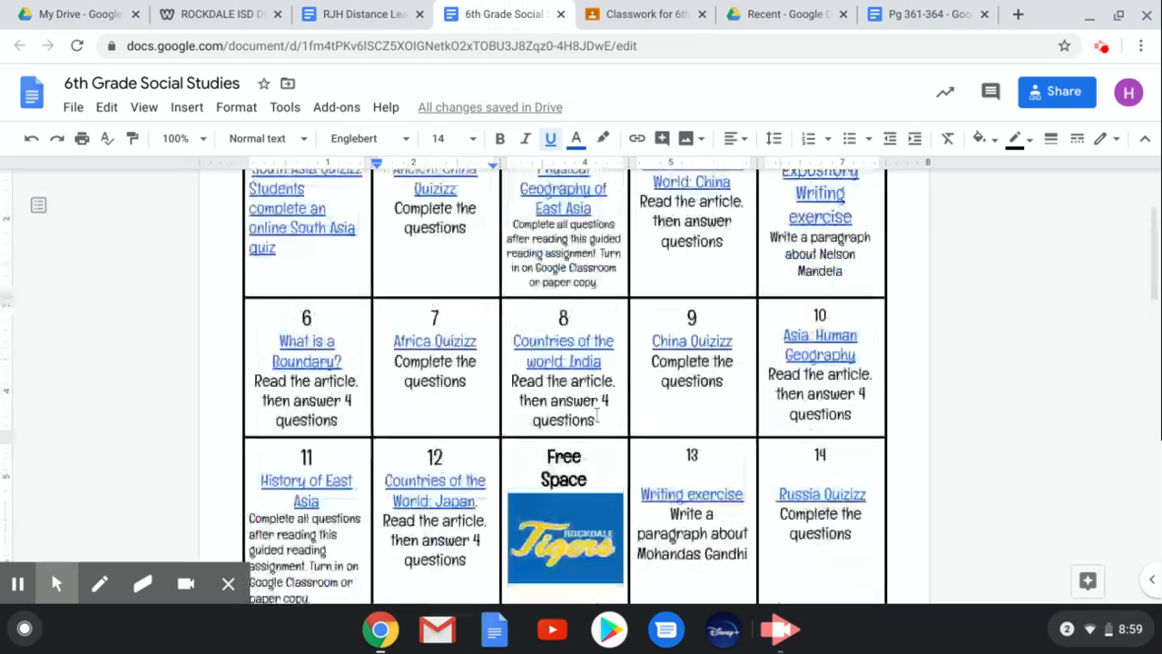
scroll(524, 352, up, 1)
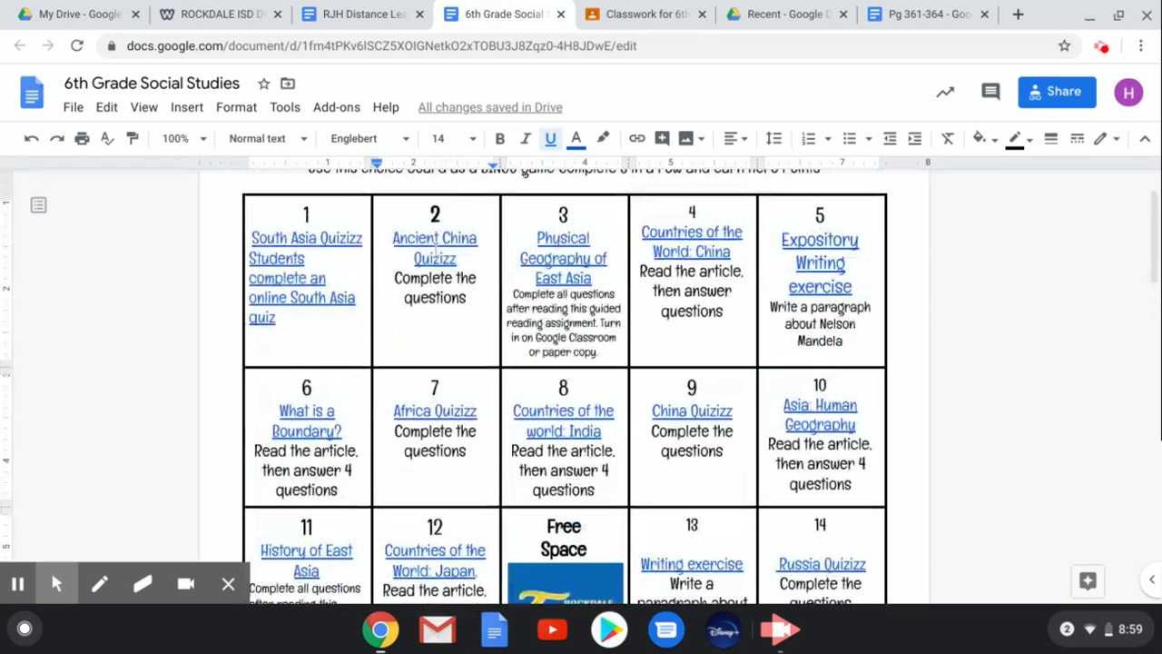
click(431, 238)
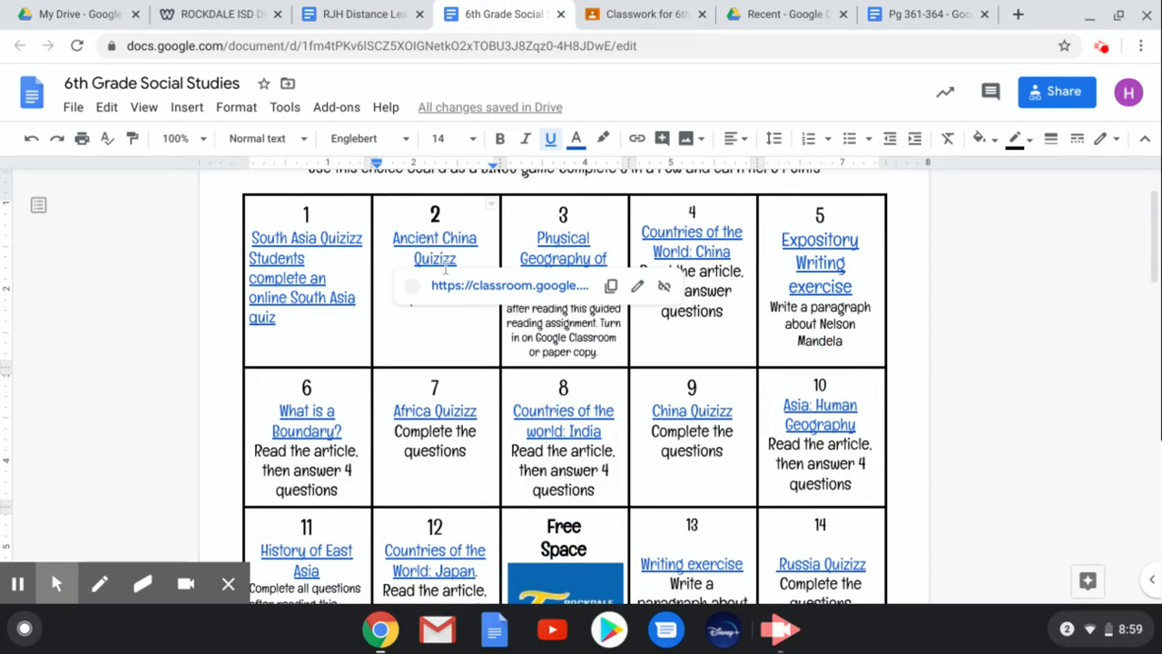
click(469, 296)
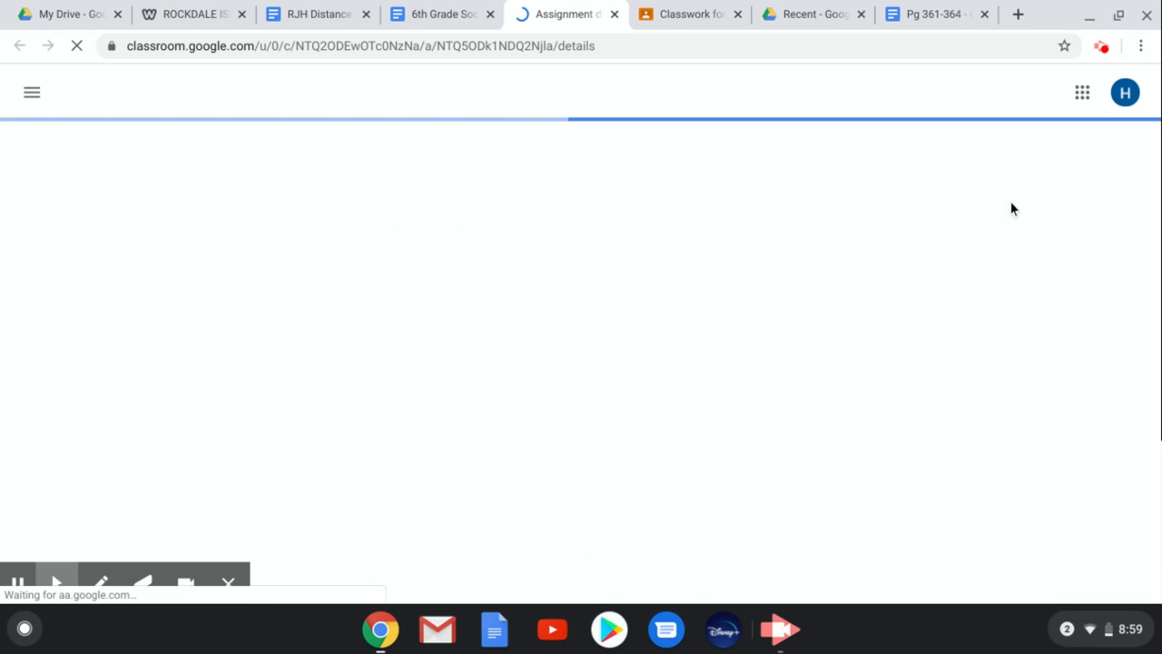
- Switch Google Classroom to the Rockdale ISD teacher account and look over its class cards
click(1126, 93)
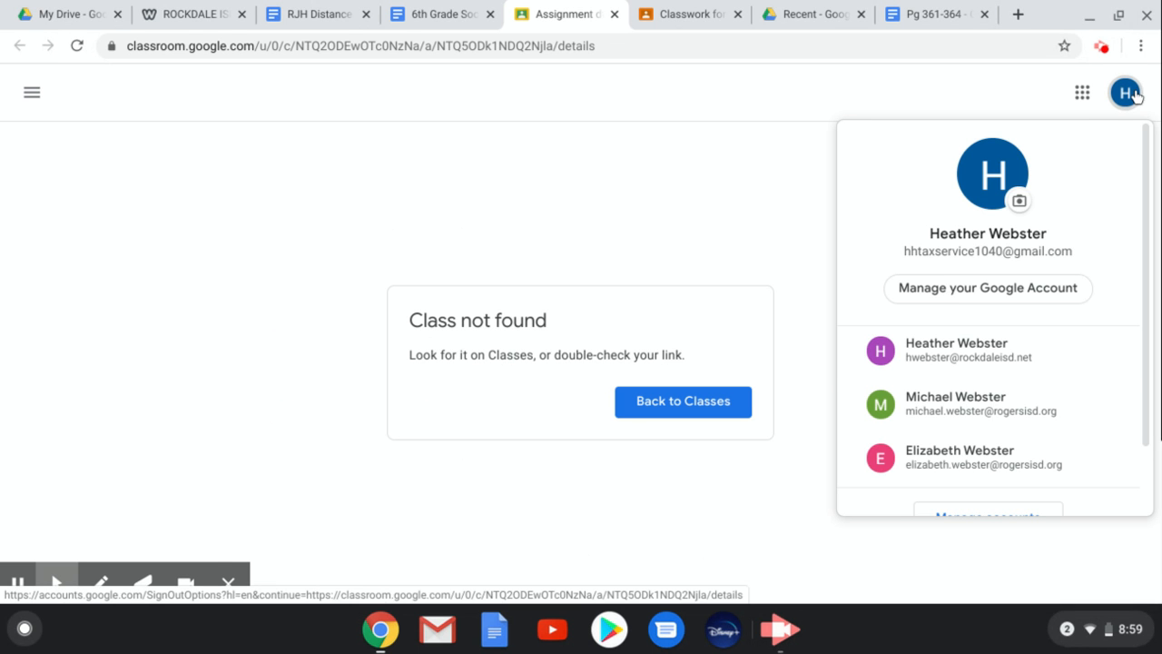
click(958, 360)
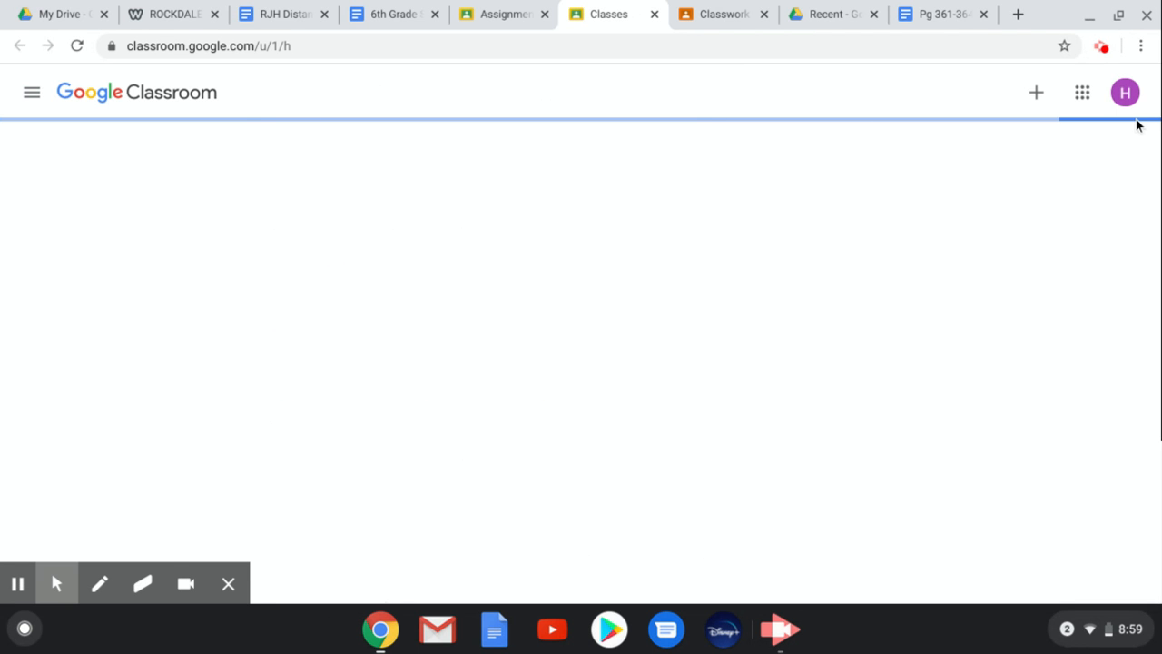
scroll(895, 259, down, 10)
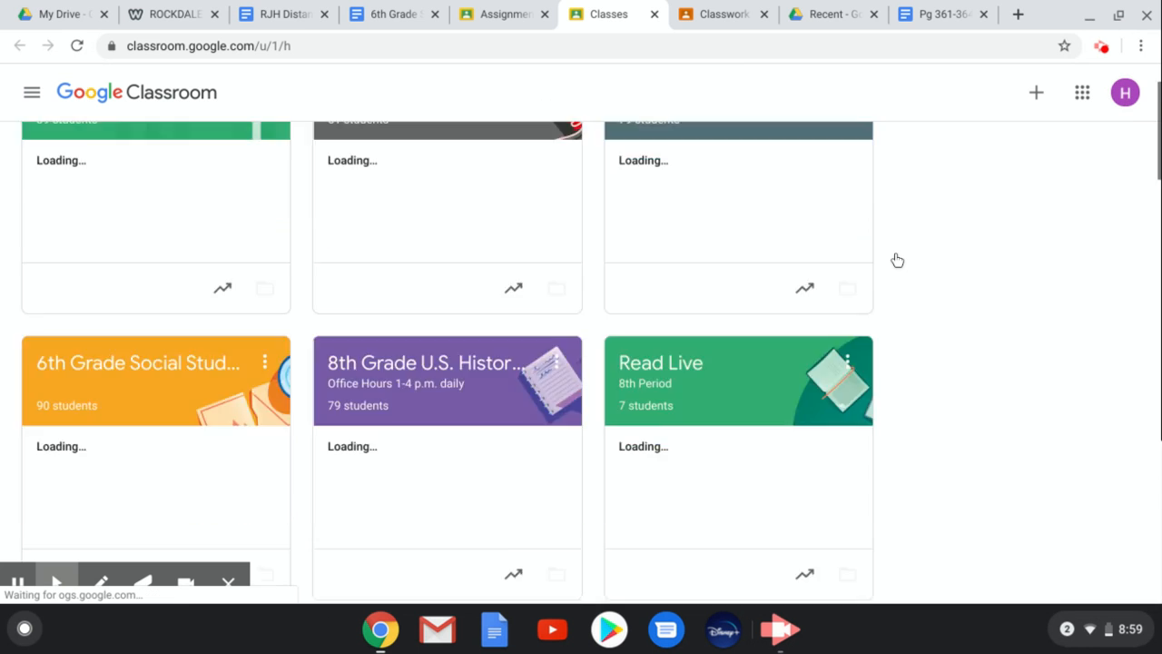
scroll(895, 259, up, 10)
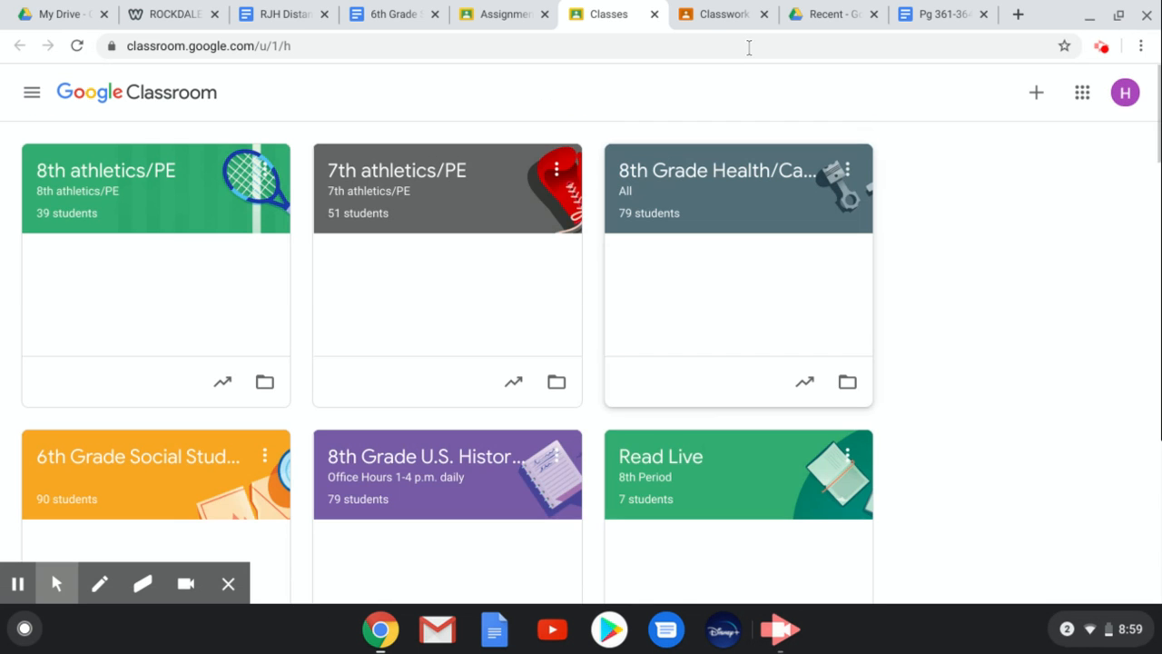
- Close the Classes page and the page opened from the Ancient China Quizizz link, and look over the Classwork list
click(654, 14)
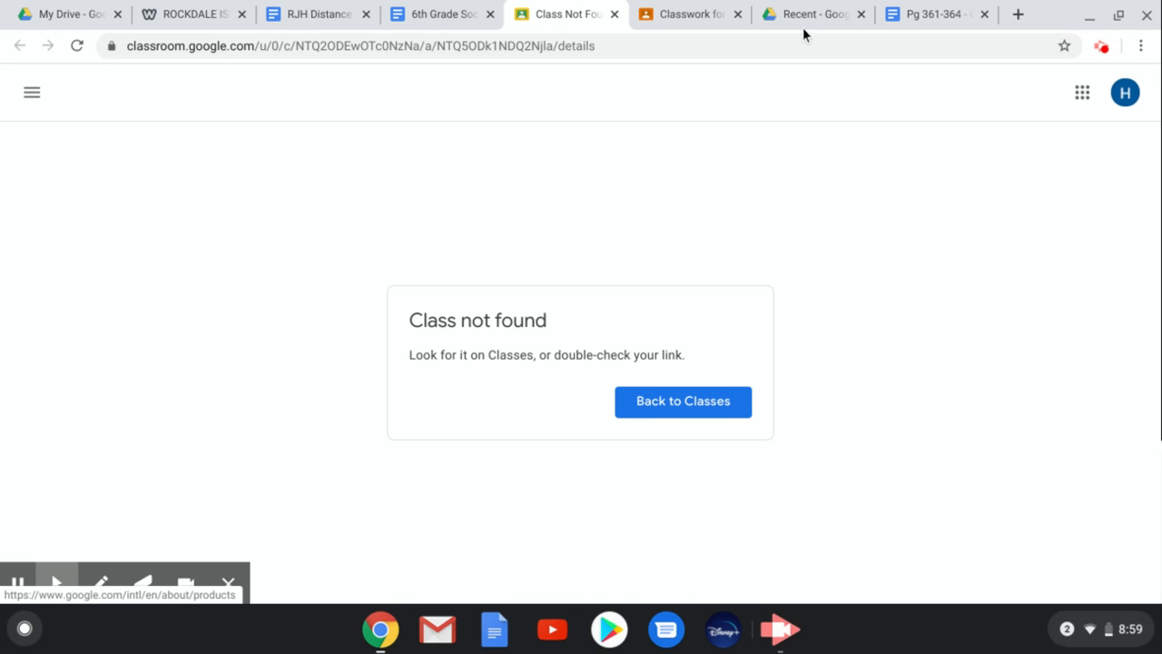
click(614, 14)
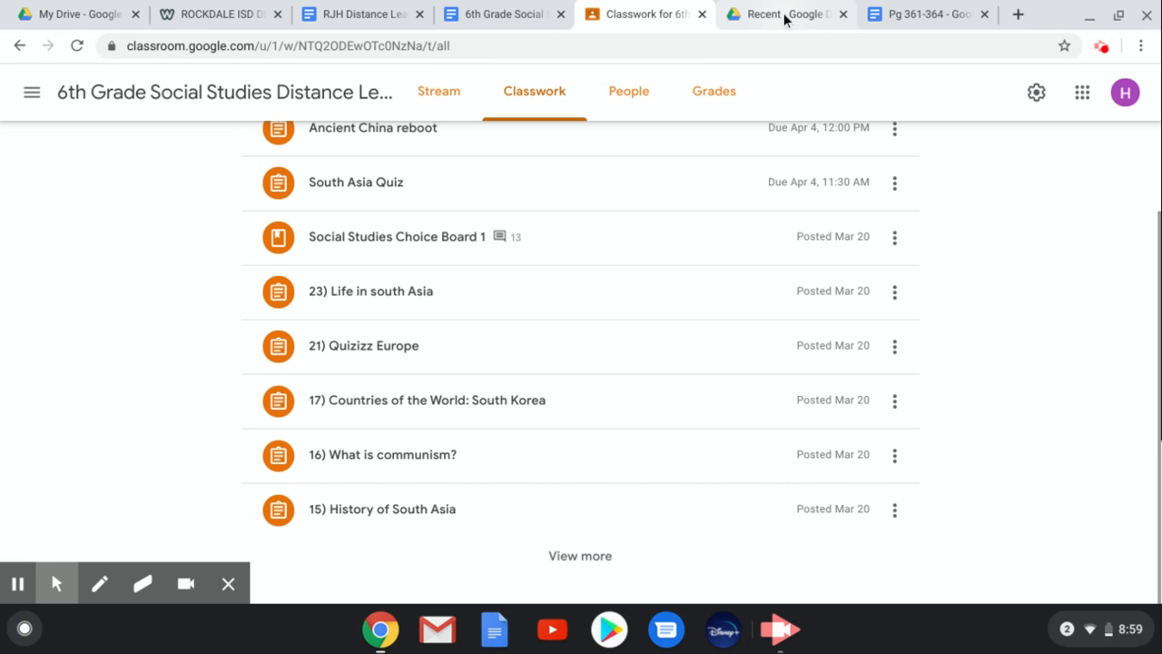
scroll(550, 384, up, 3)
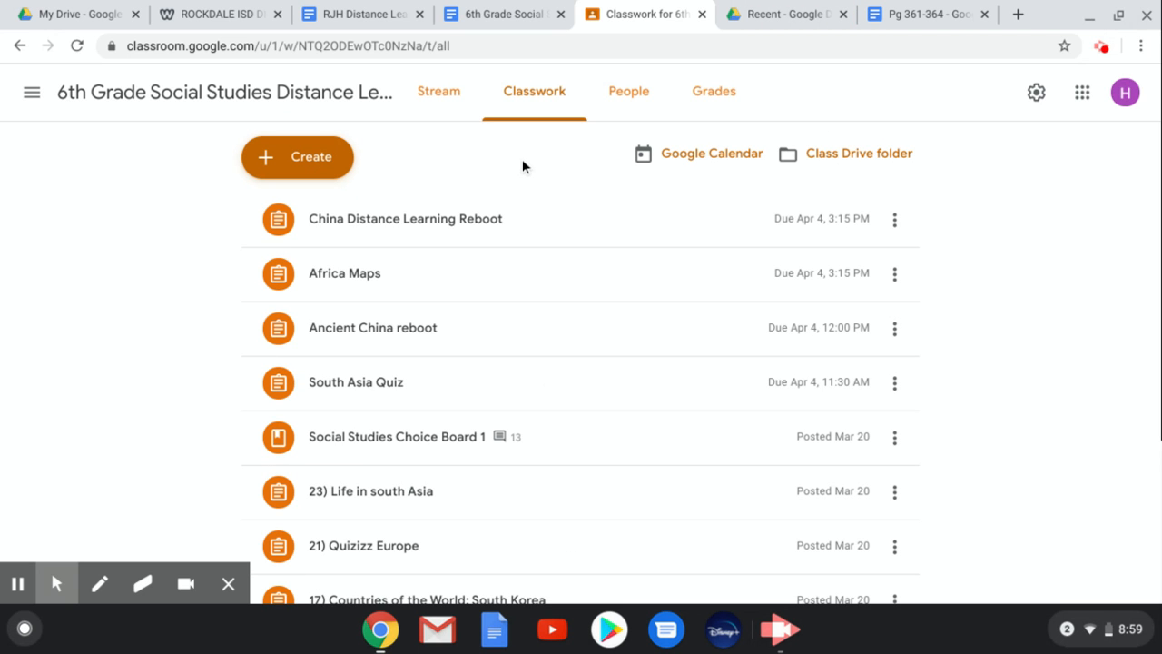
- Go back to the 6th Grade Social Studies choice board and review its lower rows, cells 11 to 24
click(775, 15)
click(615, 22)
click(540, 20)
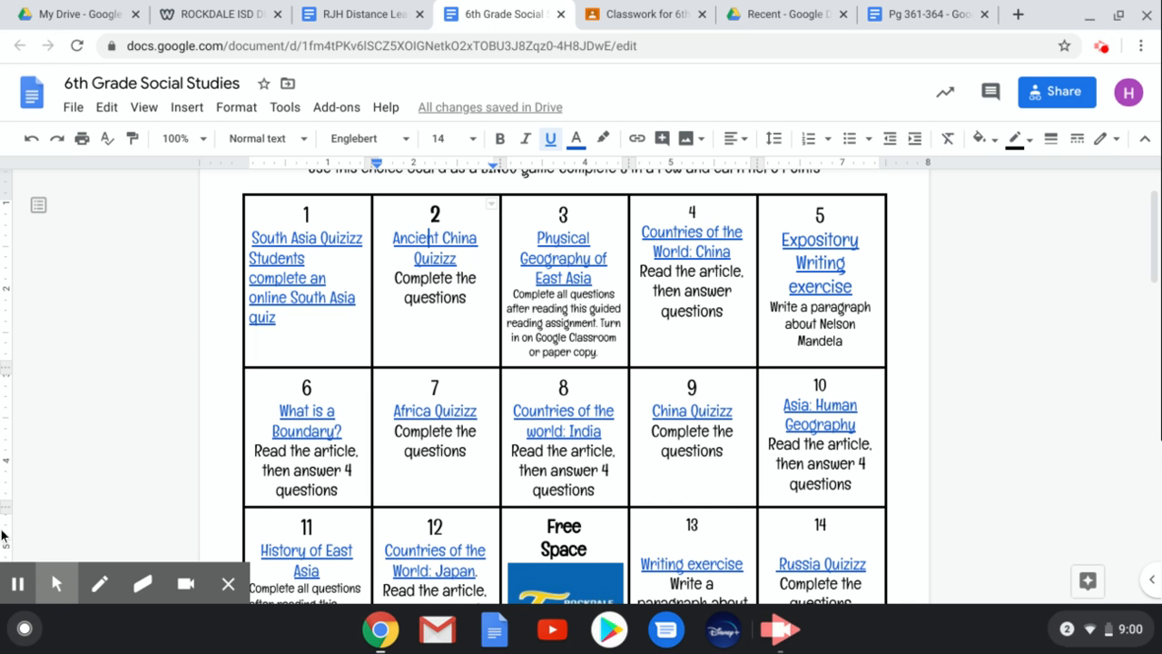
scroll(482, 266, down, 5)
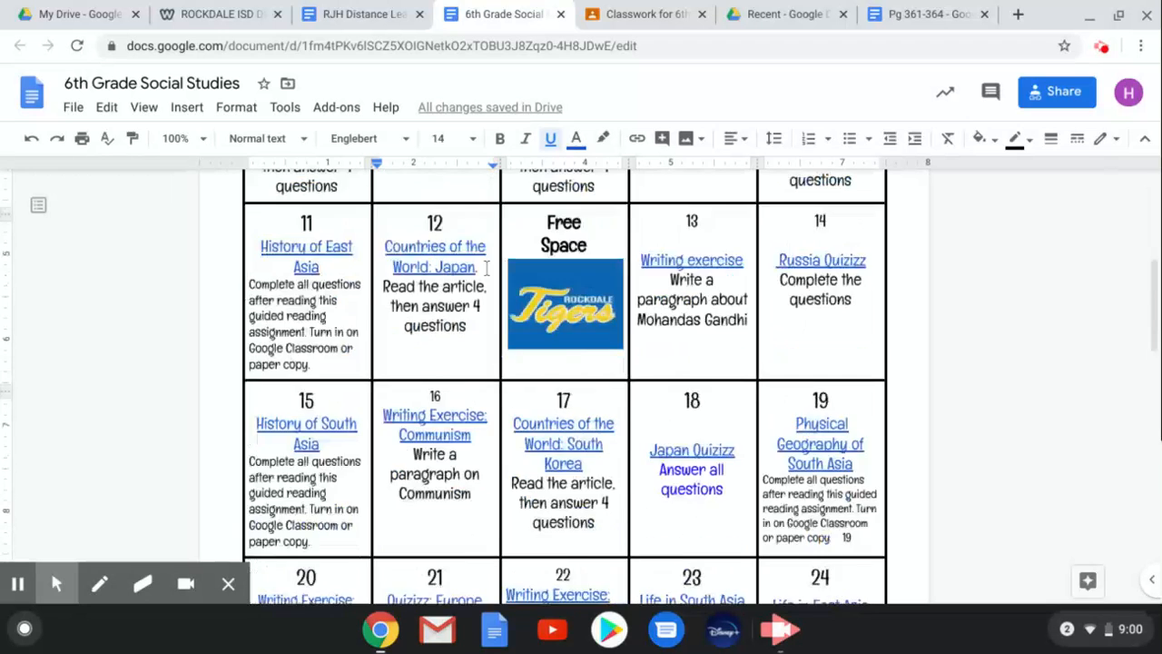
click(460, 220)
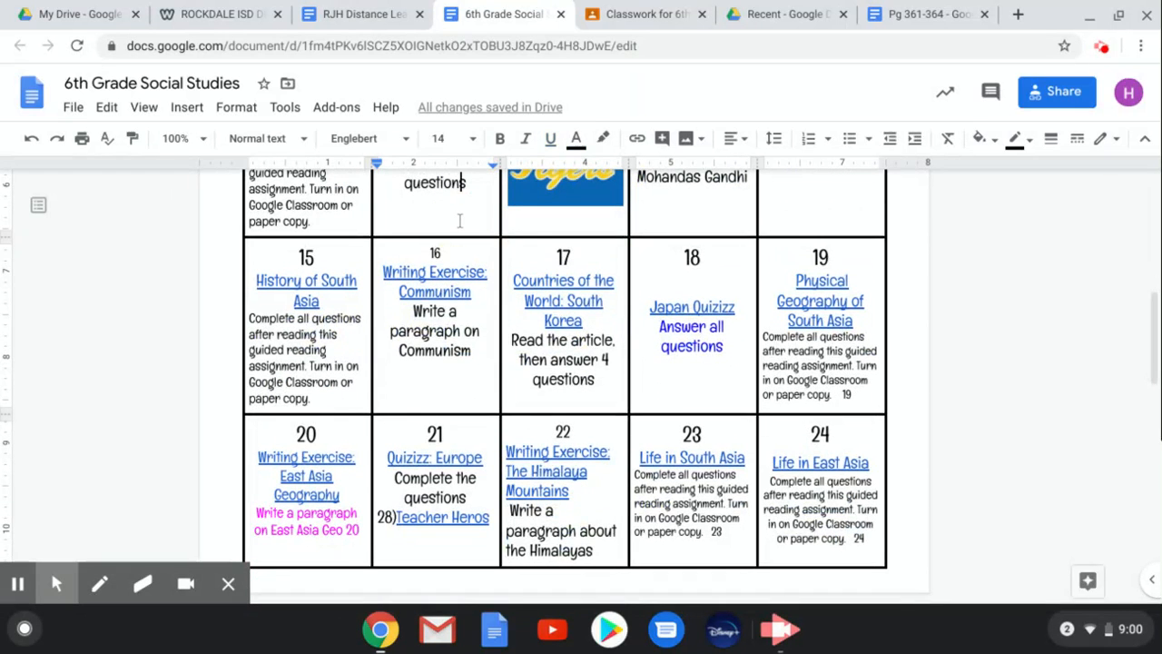
- Return to the Classwork list and show the available options for the 21) Quizizz Europe assignment
click(668, 18)
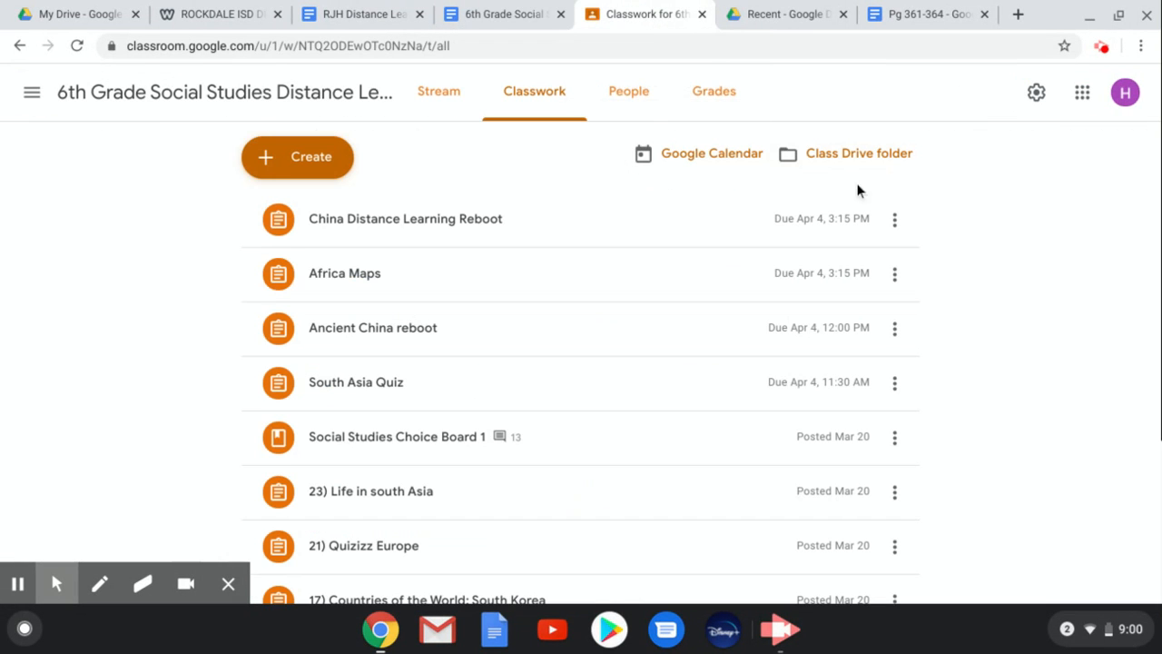
scroll(787, 481, down, 2)
scroll(787, 480, down, 1)
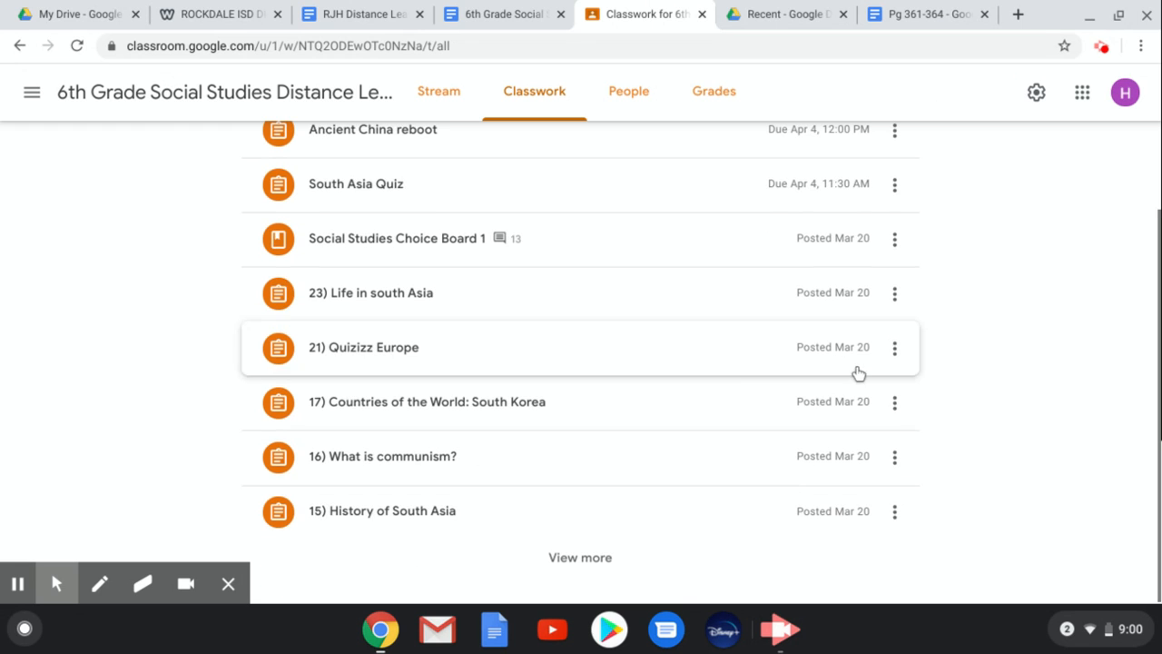
click(897, 348)
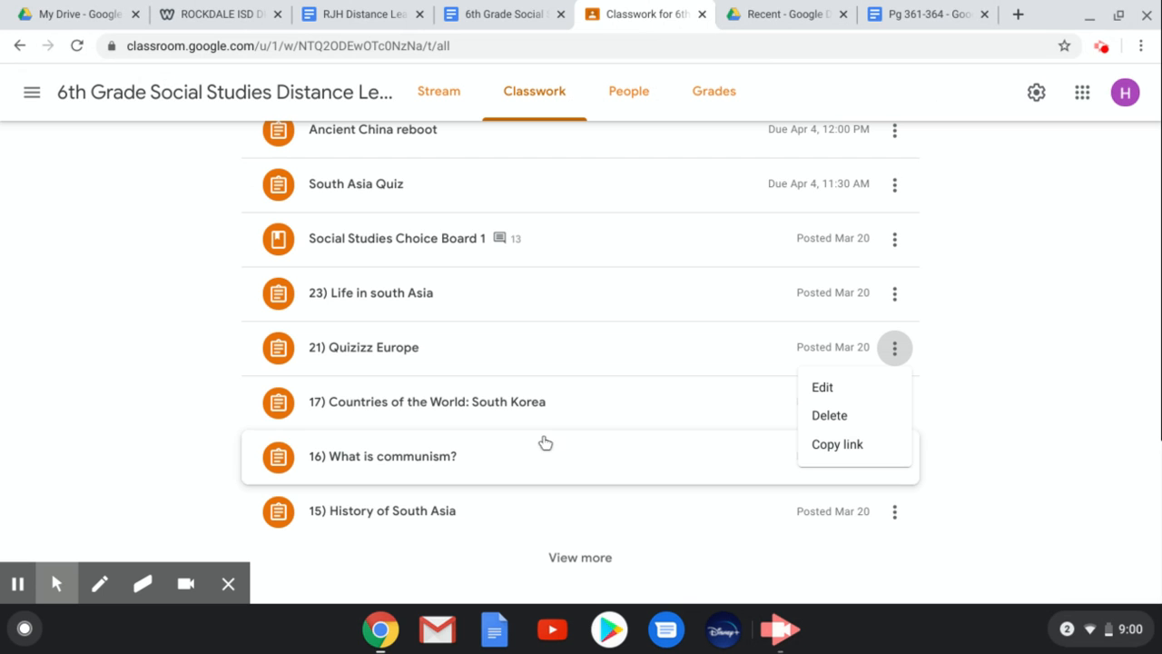
- Bring the 6th Grade Social Studies choice board back up and review it from the title through its rows
click(488, 14)
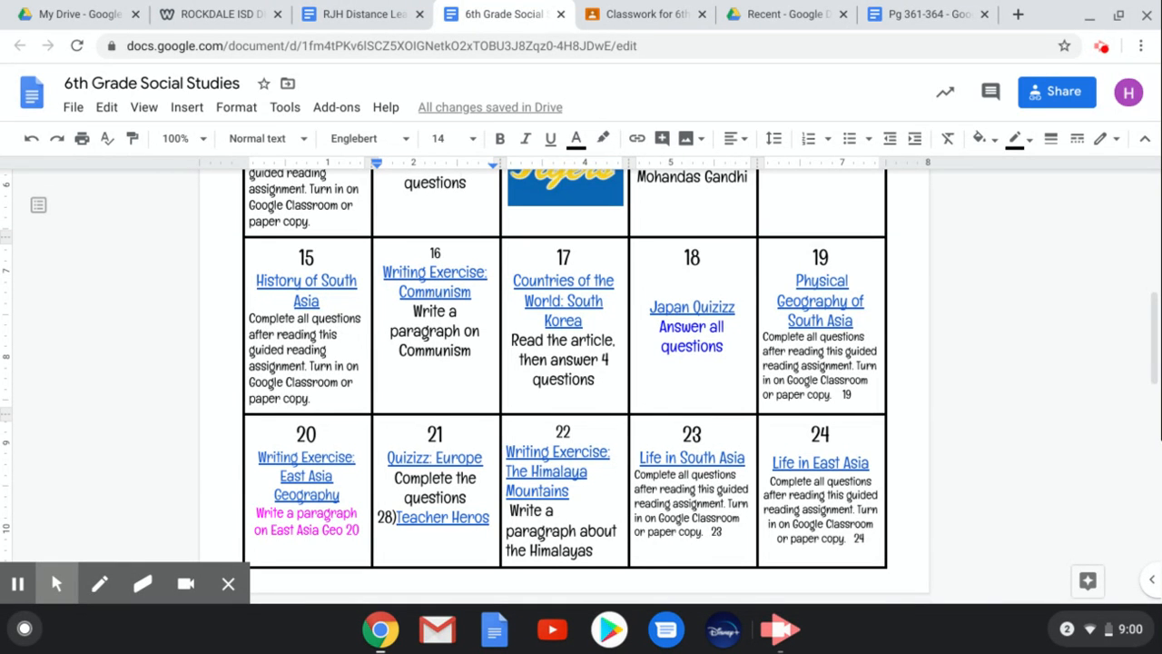
scroll(524, 425, up, 6)
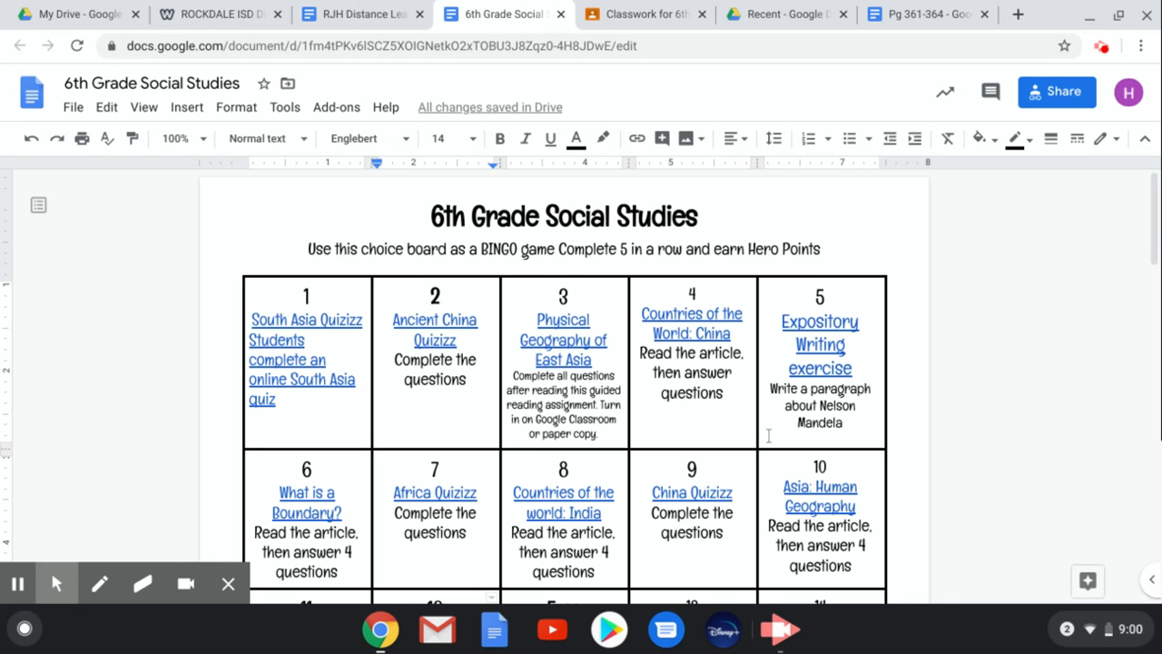
scroll(582, 386, down, 8)
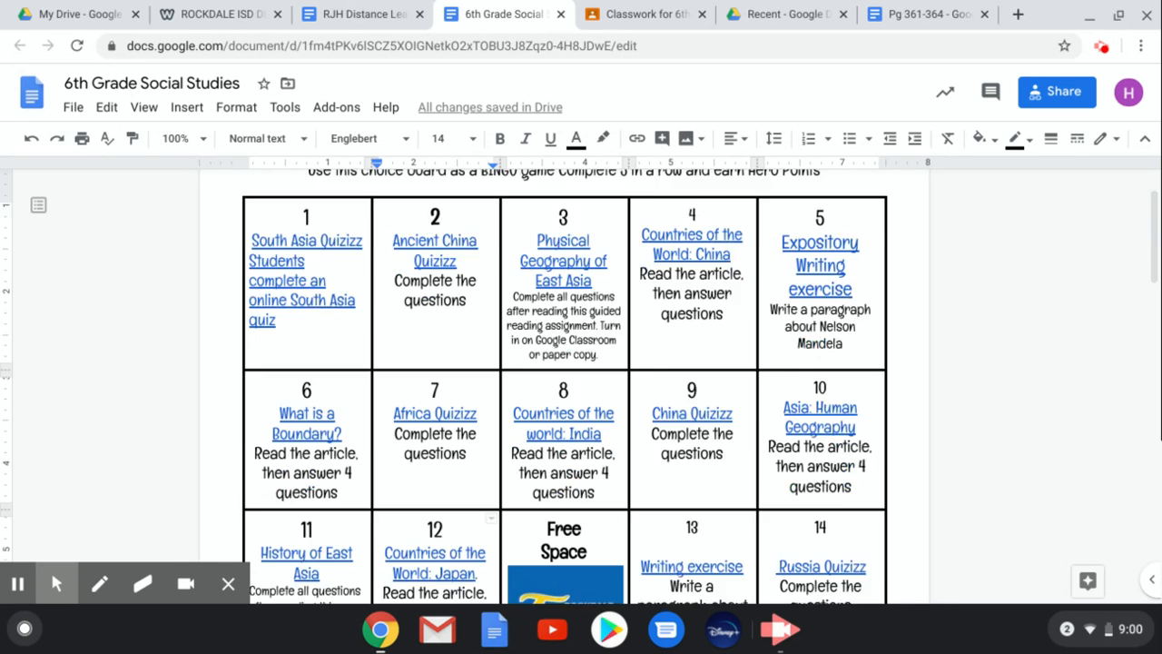
scroll(563, 381, up, 10)
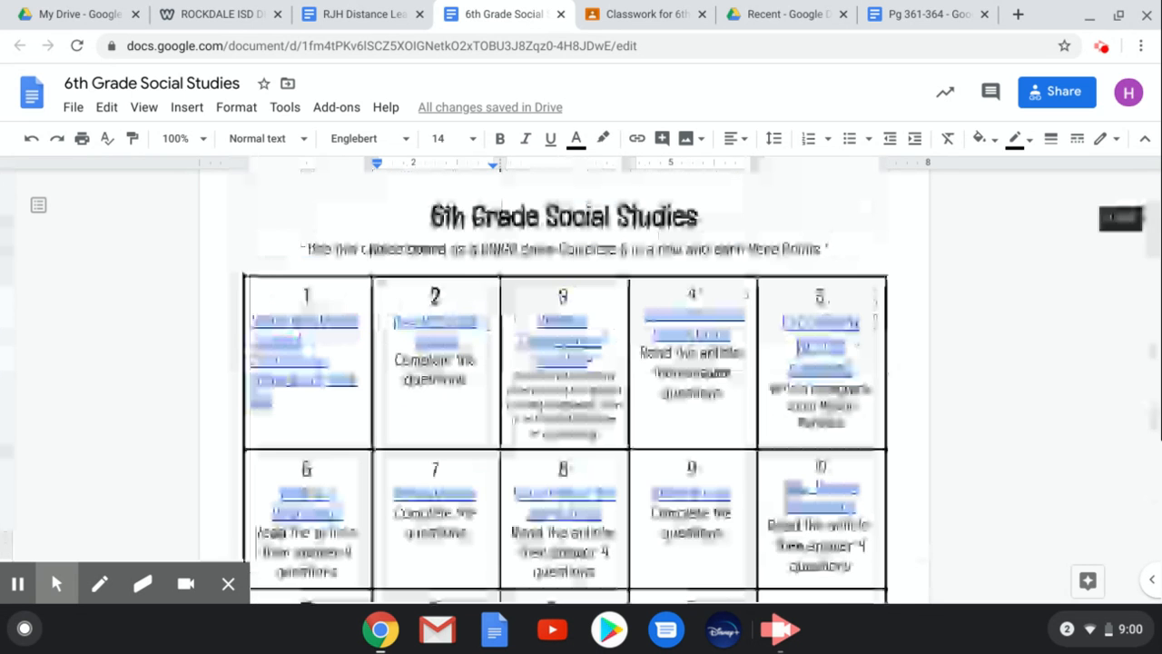